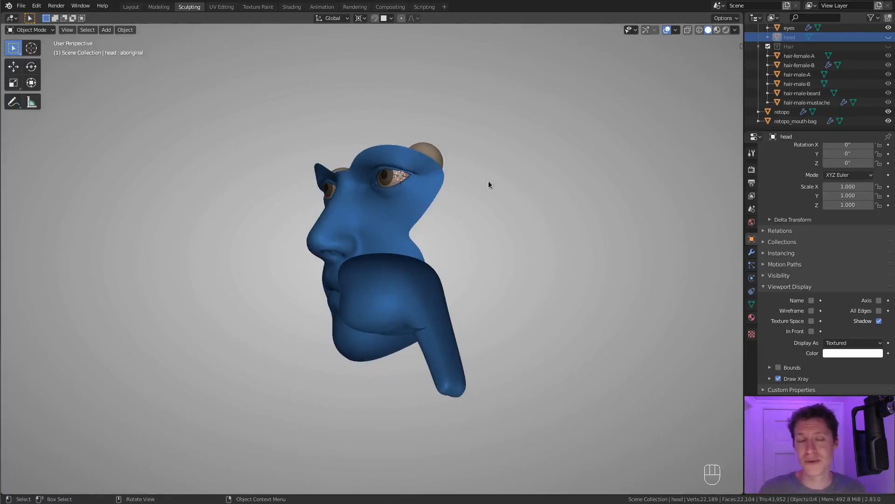
Turn off In Front display for the retopo_mouth-bag object.
scroll(485, 184, "down", 2)
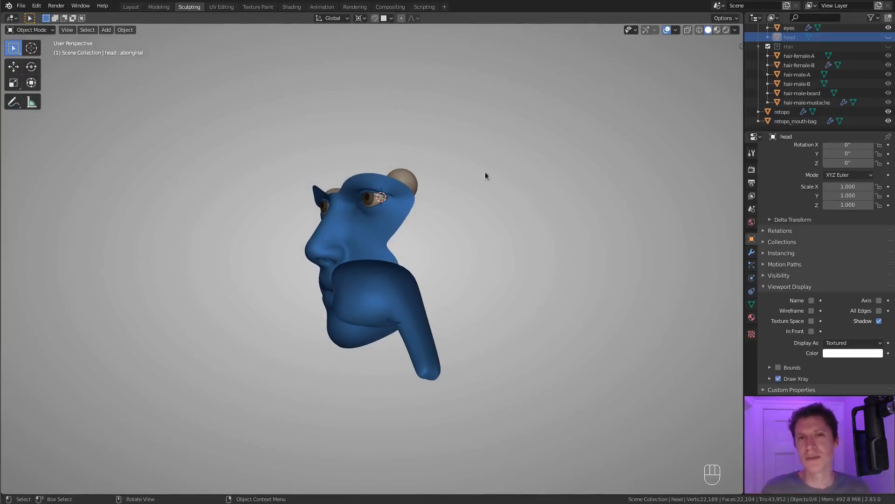
middle_click_drag(483, 174, 432, 289)
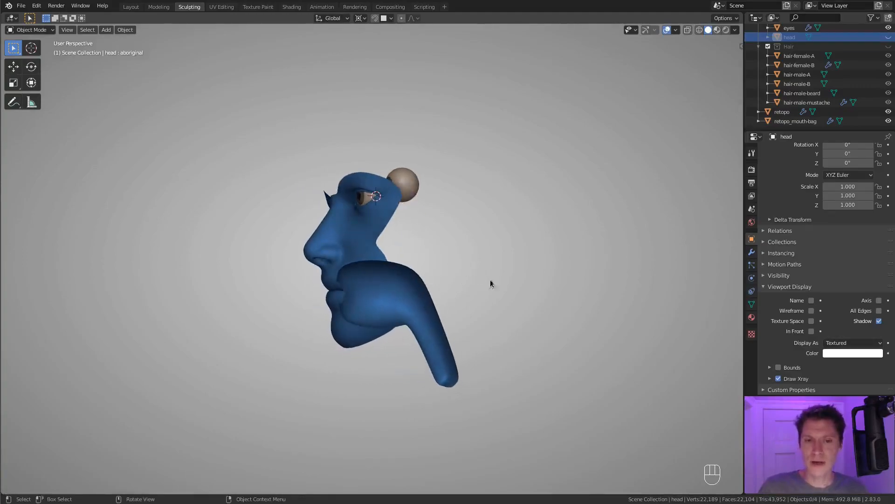
left_click(805, 121)
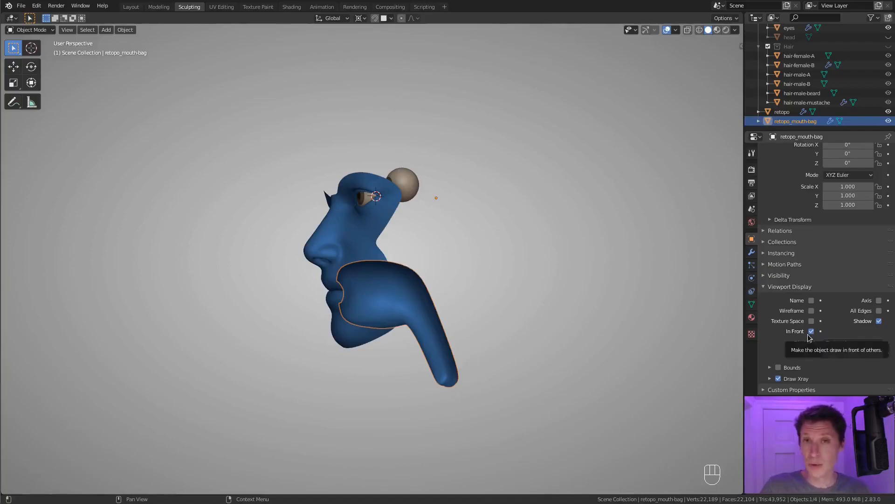
middle_click_drag(537, 261, 326, 286)
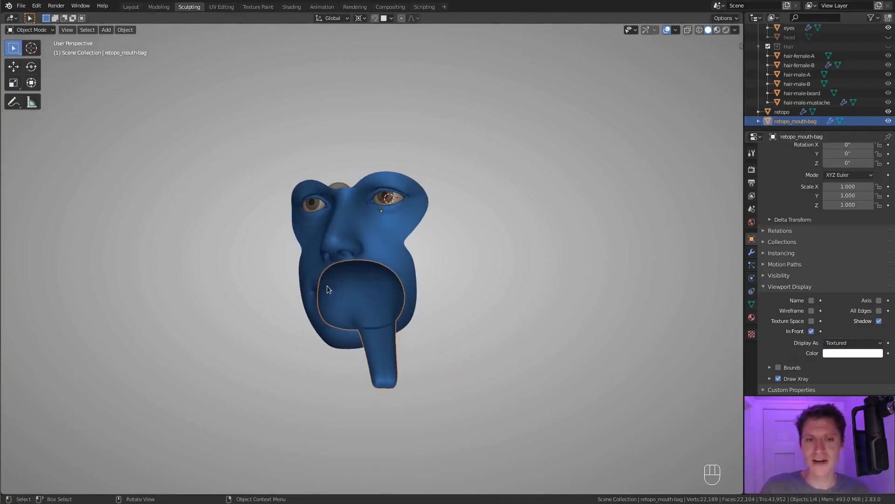
left_click(812, 331)
middle_click_drag(463, 240, 464, 237)
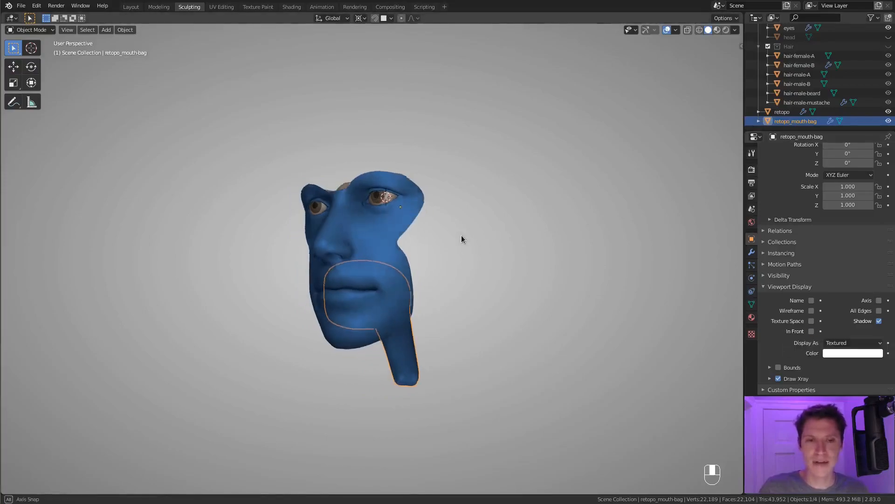
Unhide the head and turn on In Front display for the retopo face mesh.
key("alt+h")
middle_click_drag(513, 206, 480, 164)
scroll(433, 183, "up", 2)
left_click(348, 192)
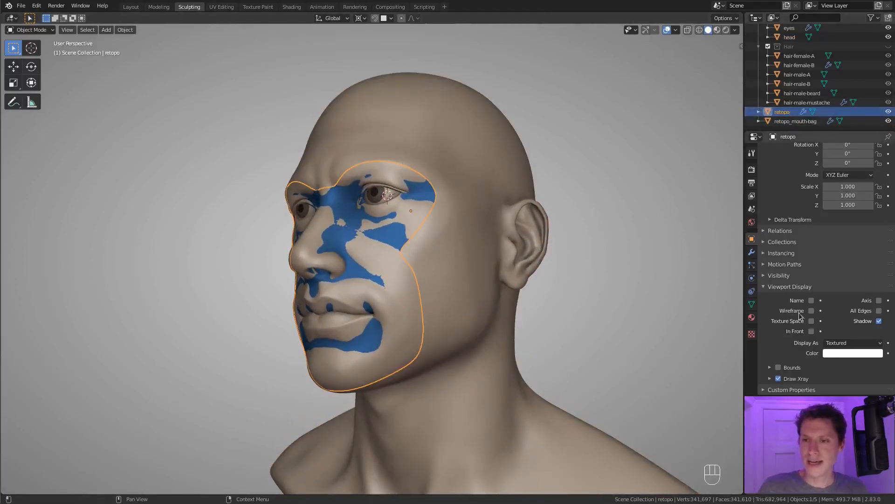
left_click(812, 332)
middle_click_drag(542, 181, 539, 167)
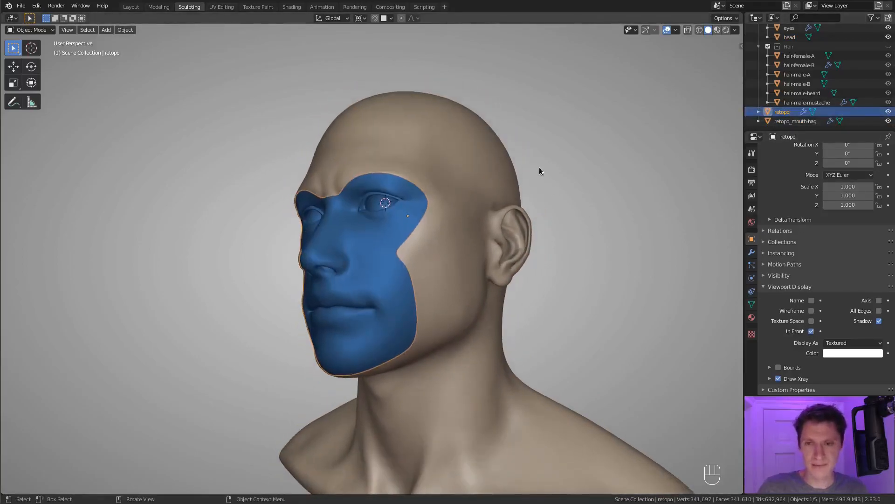
Split the Properties editor in two, showing retopo's modifiers above and its Viewport Display settings below.
left_click(752, 253)
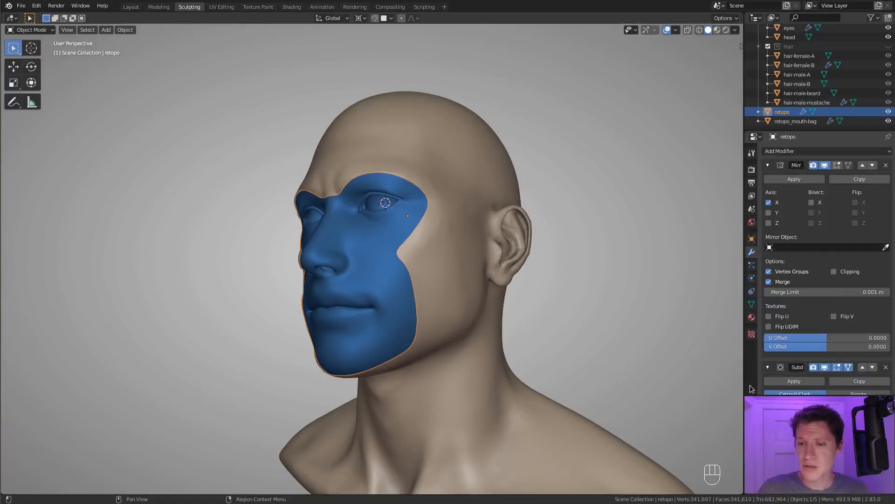
left_click_drag(746, 393, 756, 260)
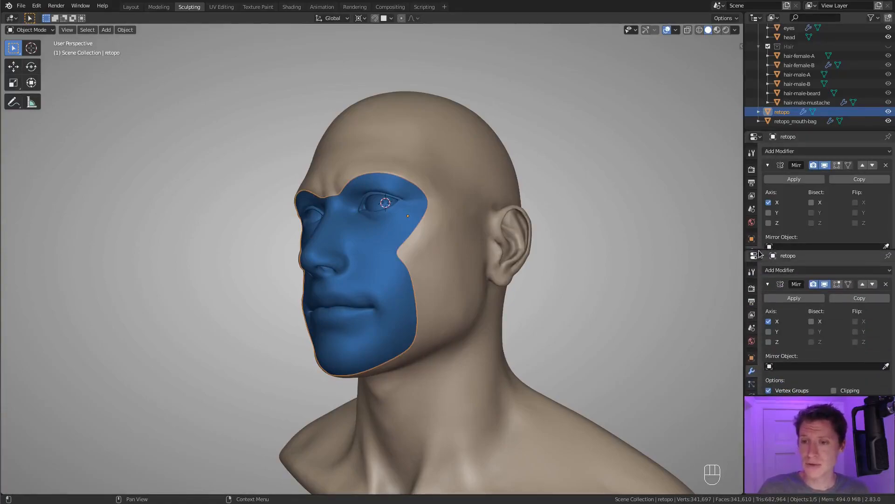
left_click(752, 357)
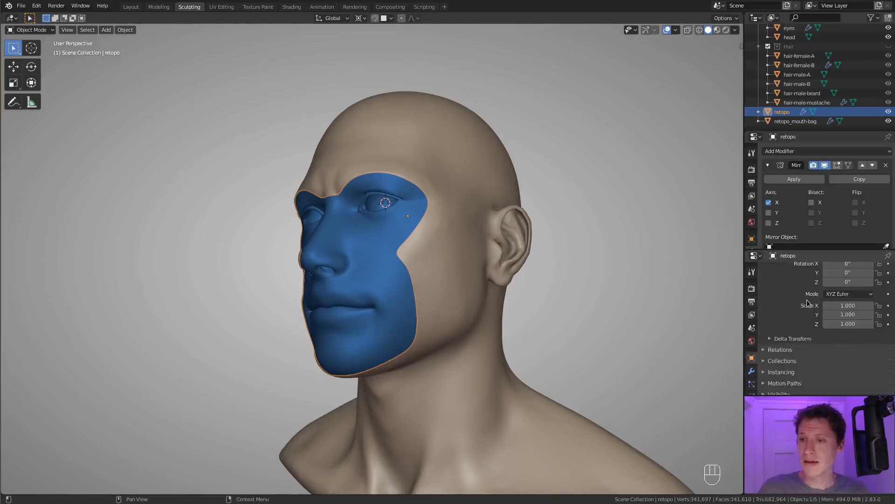
scroll(808, 304, "down", 5)
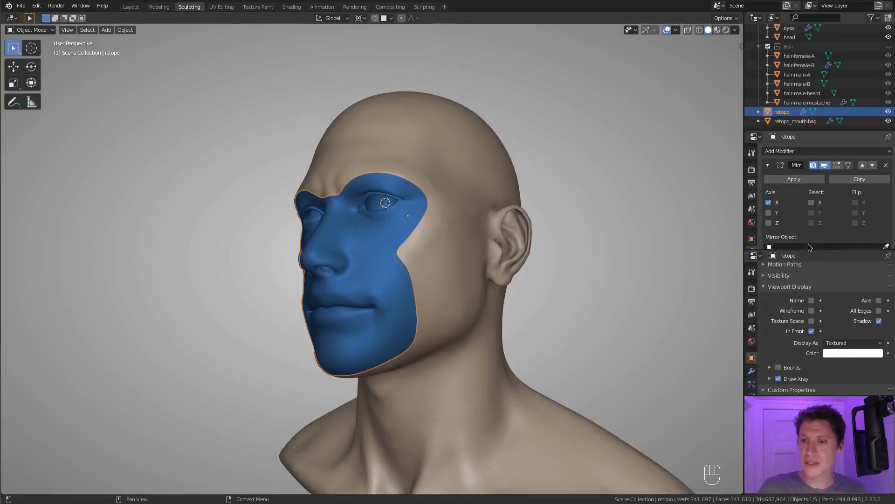
Pin the lower Properties editor to the retopo object and check the pin by selecting the head and then retopo again.
left_click_drag(810, 250, 814, 263)
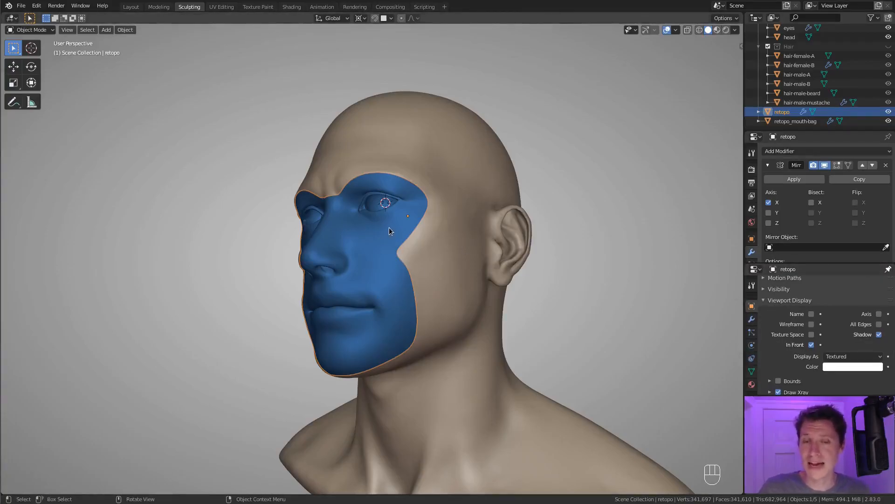
left_click(887, 270)
left_click(463, 152)
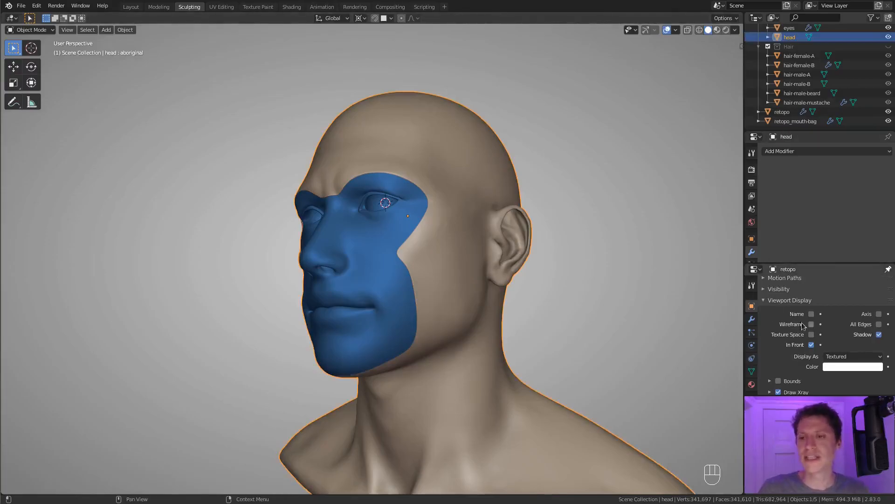
left_click(383, 252)
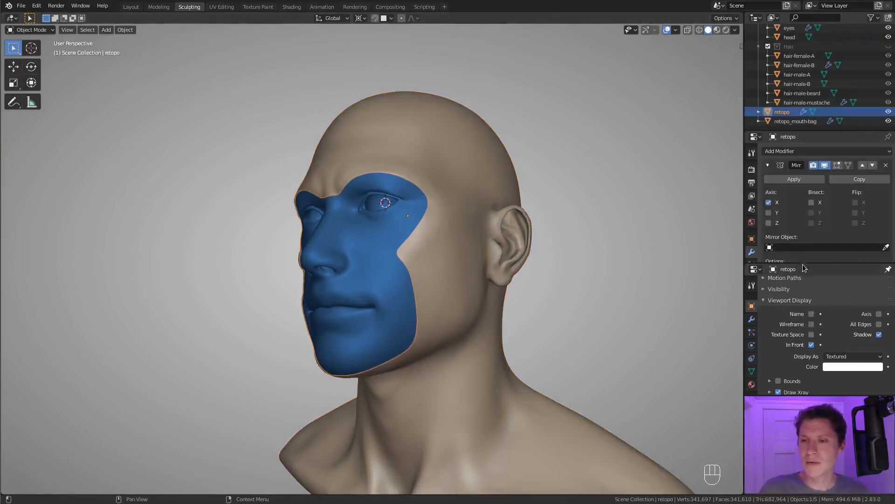
Enlarge the modifier area and turn off the viewport display of retopo's Subdivision modifier.
left_click_drag(812, 261, 823, 298)
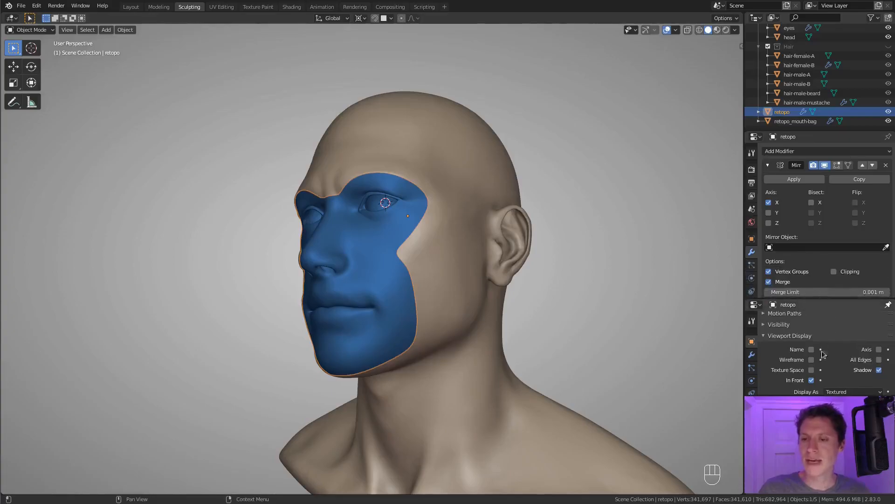
scroll(848, 345, "down", 2)
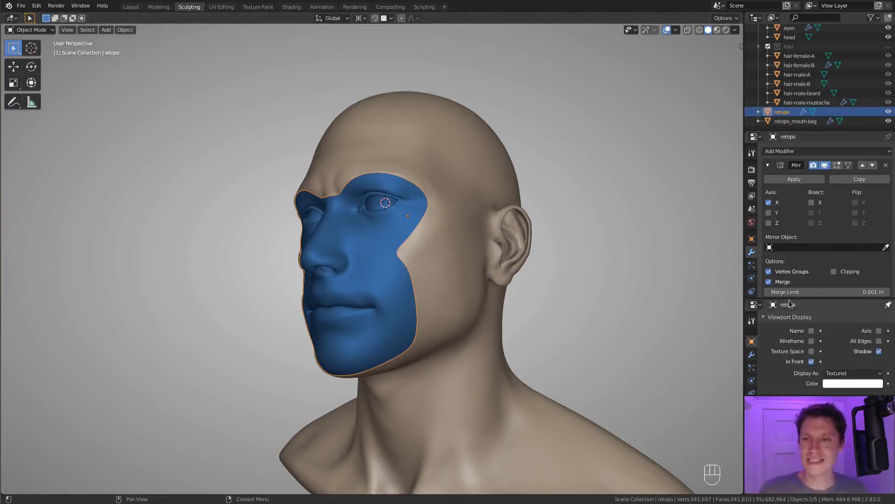
left_click_drag(818, 132, 817, 102)
scroll(809, 244, "down", 2)
scroll(809, 244, "down", 4)
left_click(825, 245)
Activate the Annotate tool, unlink the existing annotation data and create a new annotation layer.
middle_click_drag(530, 236, 510, 209)
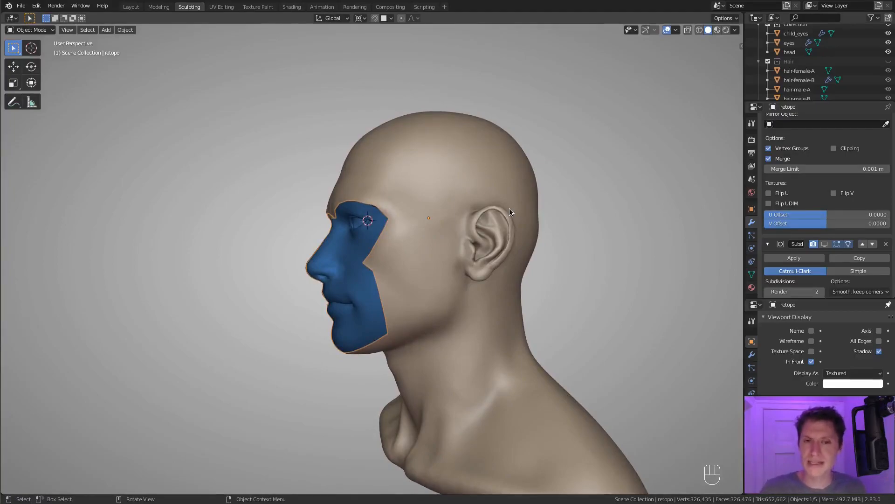
left_click(13, 101)
key("n")
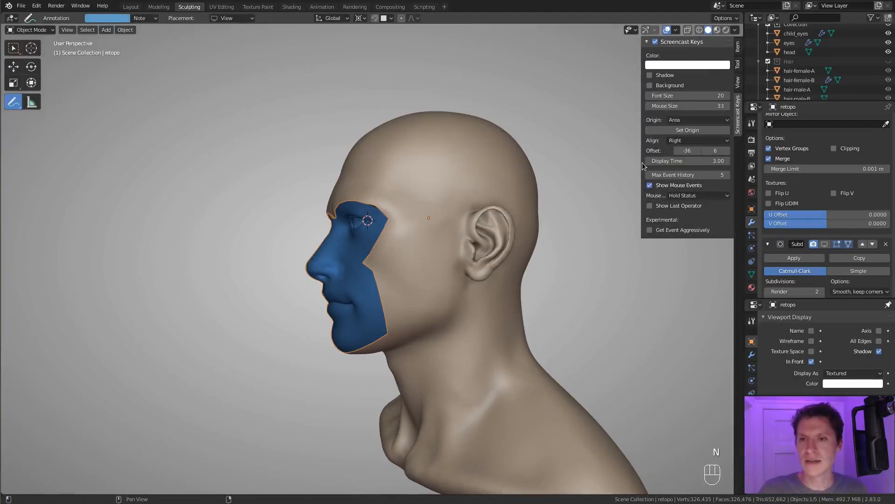
left_click(737, 82)
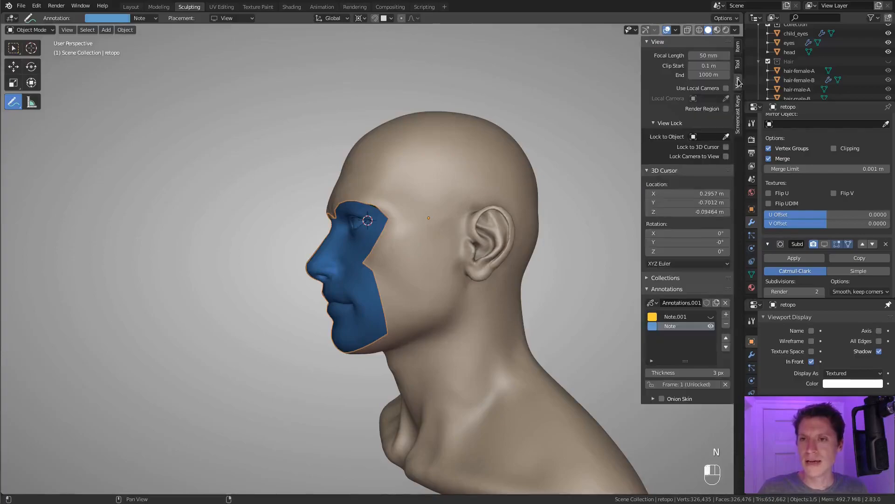
left_click(726, 303)
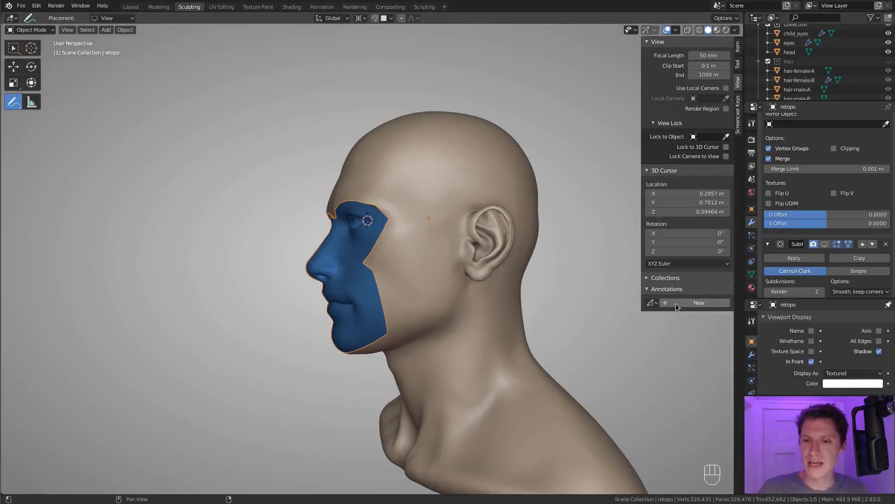
left_click(680, 304)
Change the annotation layer's colour to a bright pinkish red.
left_click(653, 317)
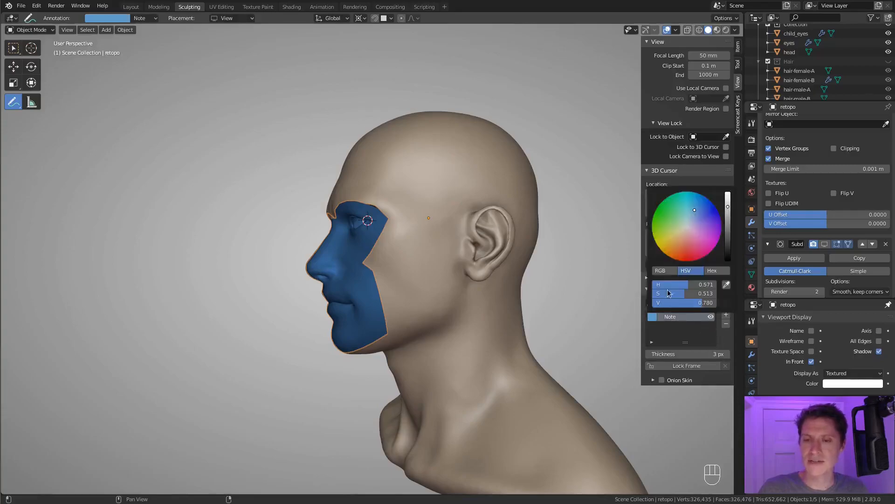
left_click_drag(693, 233, 692, 250)
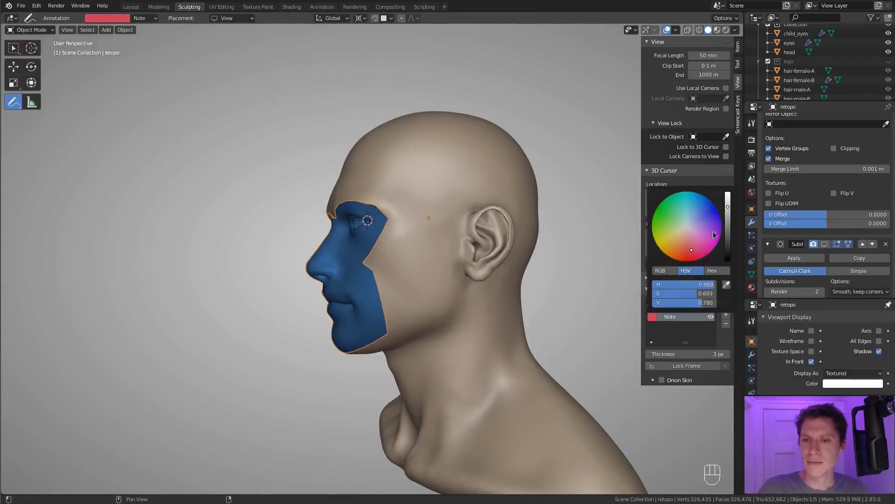
left_click_drag(728, 207, 728, 201)
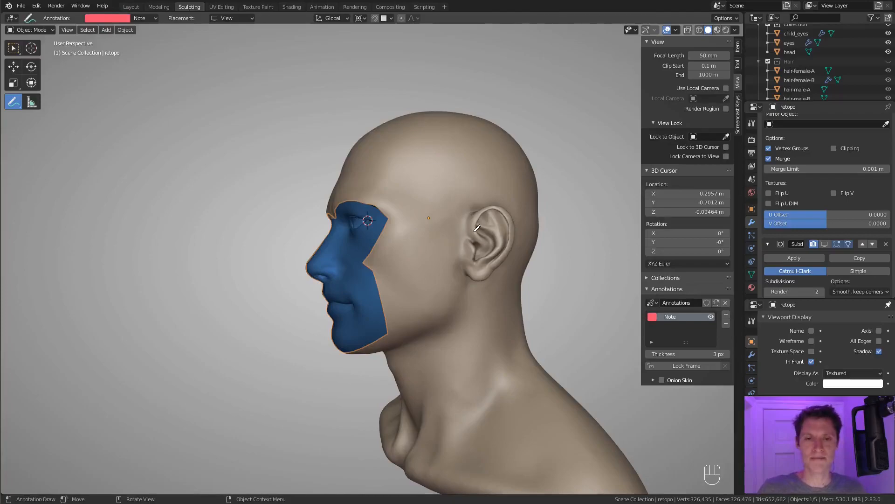
Draw a freehand annotation loop around the lips with View placement.
middle_click_drag(461, 271, 470, 313)
mouse_move(394, 299)
left_mouse_down()
mouse_move(348, 310)
mouse_move(386, 360)
mouse_move(466, 315)
mouse_move(392, 299)
left_mouse_up()
Set the annotation stroke placement to Surface and erase the loop around the lips.
left_click(231, 20)
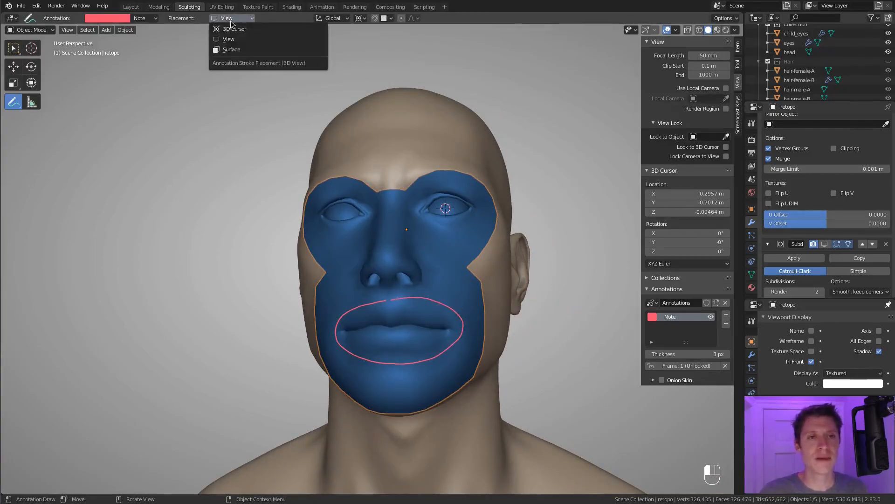
left_click(232, 50)
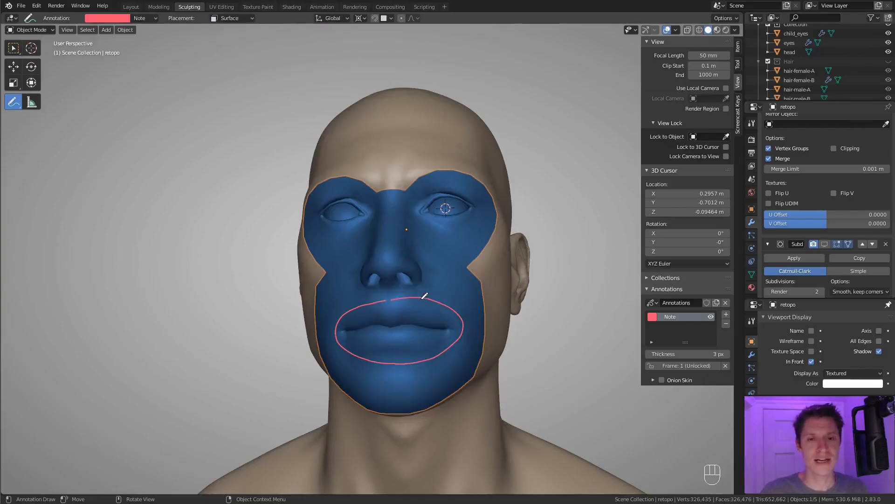
mouse_move(13, 110)
left_mouse_down()
mouse_move(47, 105)
mouse_move(56, 162)
left_mouse_up()
mouse_move(336, 322)
left_mouse_down()
mouse_move(365, 342)
mouse_move(462, 324)
left_mouse_up()
left_click_drag(13, 102, 47, 101)
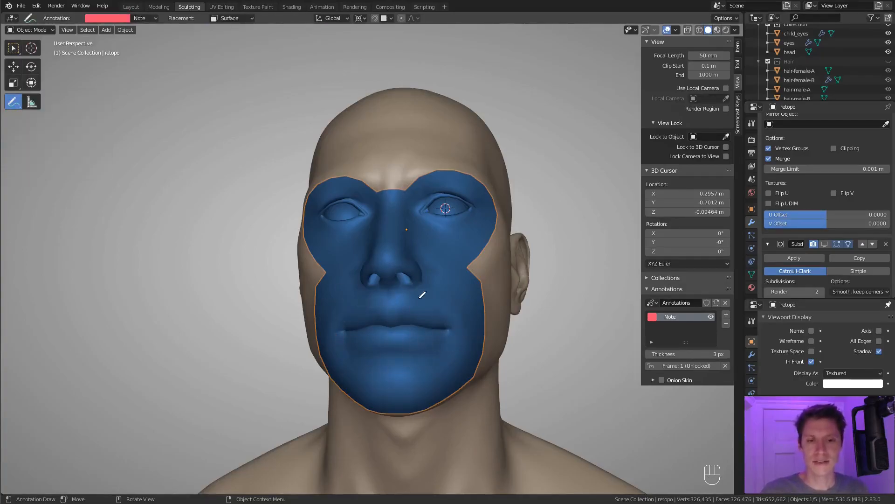
Annotate the facial loops around the mouth, around one eye, and from the nose bridge past the mouth to the chin.
mouse_move(384, 297)
left_mouse_down()
mouse_move(366, 299)
mouse_move(332, 330)
mouse_move(404, 358)
mouse_move(471, 329)
mouse_move(383, 296)
left_mouse_up()
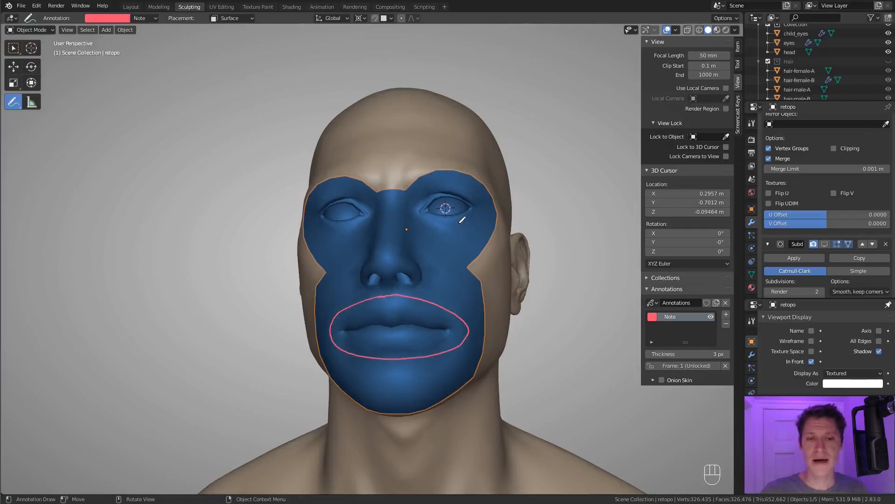
mouse_move(468, 178)
left_mouse_down()
mouse_move(450, 176)
mouse_move(426, 221)
mouse_move(486, 200)
mouse_move(452, 182)
left_mouse_up()
middle_click_drag(440, 230, 413, 233)
mouse_move(369, 233)
left_mouse_down()
mouse_move(422, 247)
mouse_move(465, 291)
mouse_move(460, 342)
mouse_move(383, 378)
left_mouse_up()
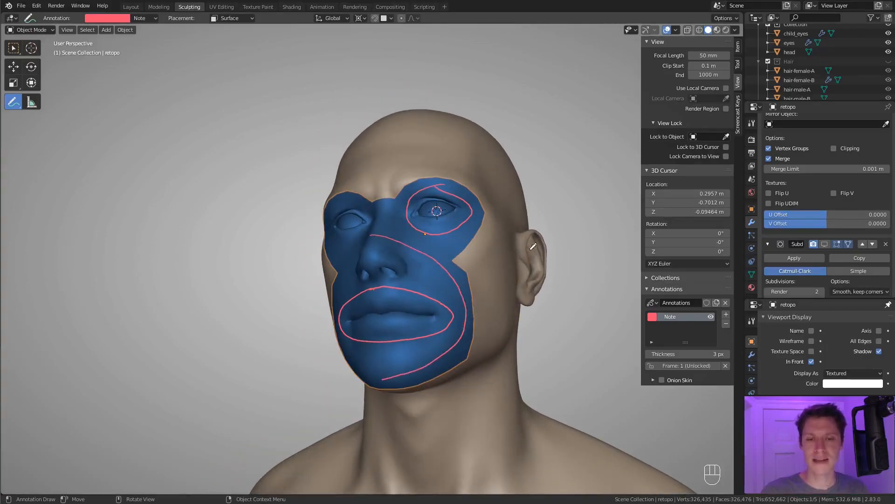
Draw an annotation loop around the ear on the side of the head.
scroll(500, 268, "down", 1)
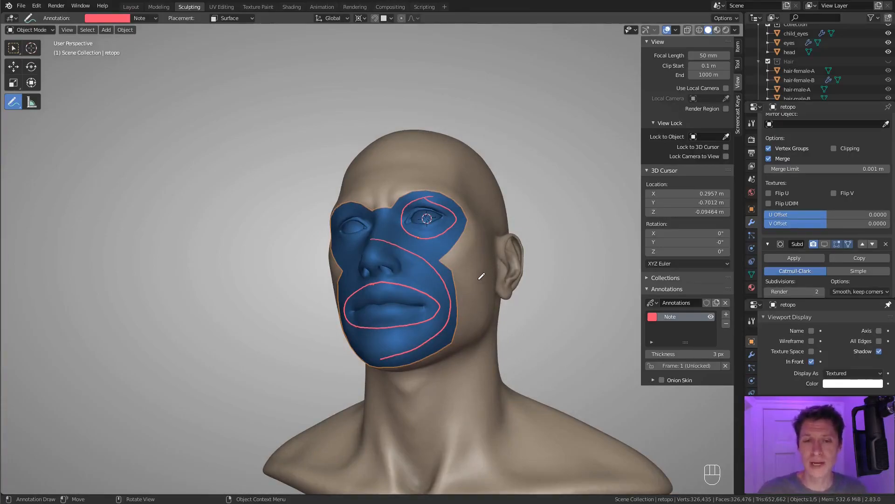
middle_click_drag(477, 281, 434, 236)
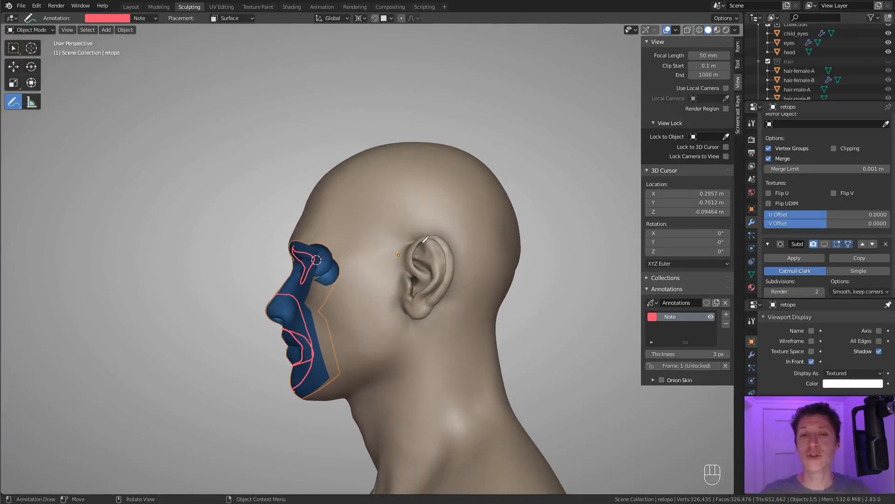
mouse_move(418, 234)
left_mouse_down()
mouse_move(403, 242)
mouse_move(390, 293)
mouse_move(419, 318)
left_mouse_up()
mouse_move(456, 281)
left_mouse_down()
mouse_move(454, 232)
mouse_move(400, 250)
left_mouse_up()
middle_click_drag(455, 220, 457, 238)
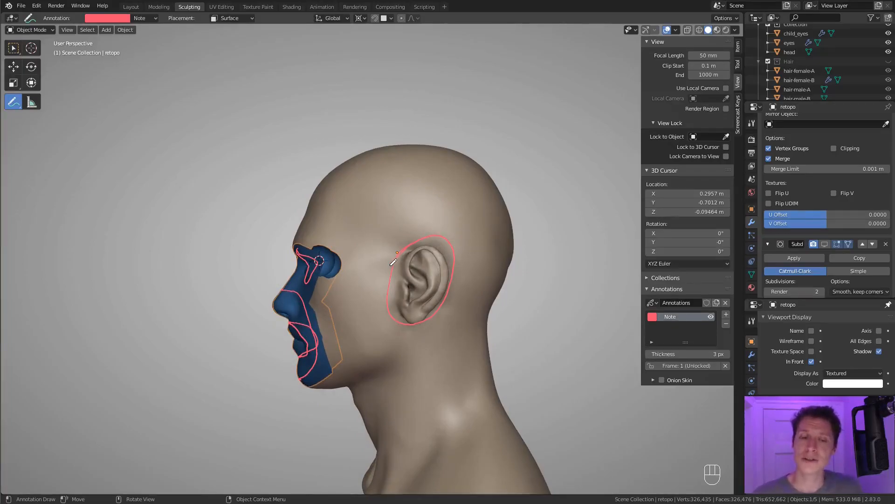
Draw annotation lines radiating from the ear loop towards the forehead, crown, back of the head, cheek and jaw.
left_click_drag(397, 267, 350, 234)
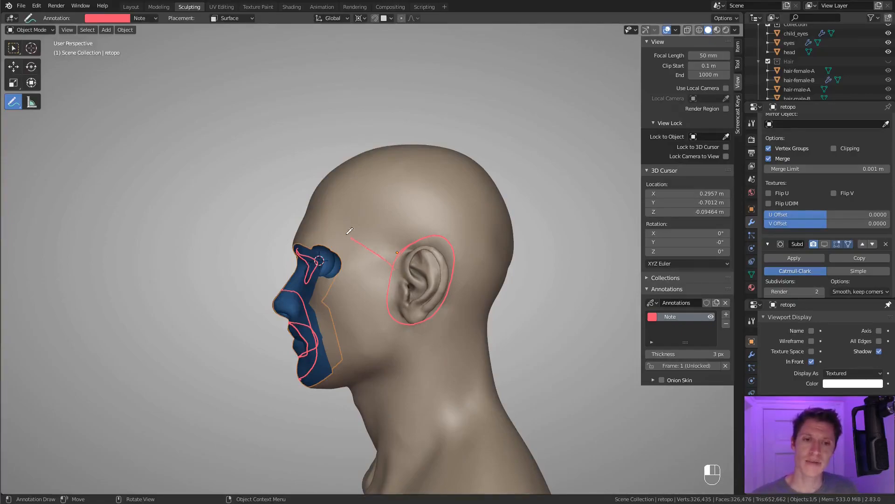
left_click_drag(339, 192, 328, 187)
mouse_move(423, 245)
left_mouse_down()
mouse_move(430, 213)
mouse_move(496, 186)
left_mouse_up()
left_click_drag(453, 254, 514, 241)
left_click_drag(456, 276, 503, 281)
left_click_drag(445, 301, 487, 311)
left_click_drag(394, 272, 326, 275)
mouse_move(394, 286)
left_mouse_down()
mouse_move(327, 296)
mouse_move(326, 320)
left_mouse_up()
left_click_drag(400, 311, 339, 357)
Draw annotation flow lines from the brow edge of the face mesh up across the forehead and over the skull.
mouse_move(473, 260)
middle_mouse_down()
mouse_move(481, 223)
mouse_move(446, 217)
mouse_move(480, 219)
mouse_move(356, 247)
middle_mouse_up()
scroll(327, 244, "up", 3)
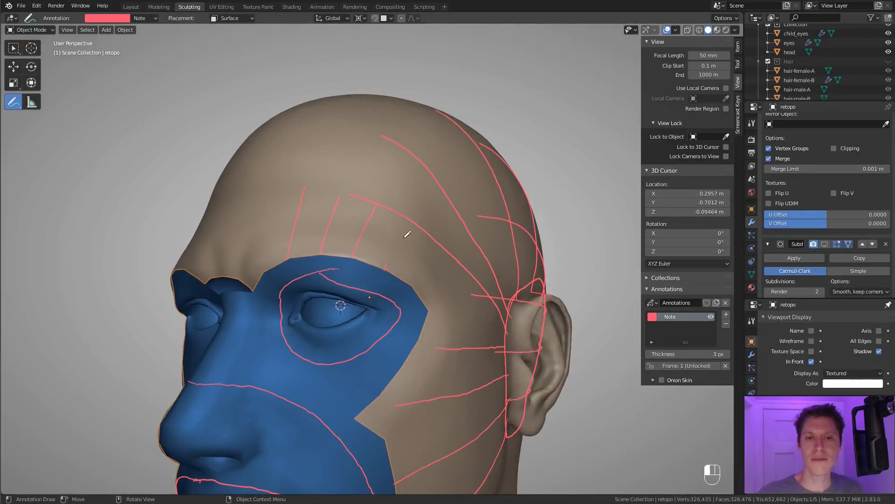
scroll(368, 236, "down", 3)
mouse_move(326, 257)
left_mouse_down()
mouse_move(342, 220)
mouse_move(399, 152)
mouse_move(411, 153)
mouse_move(350, 247)
left_mouse_up()
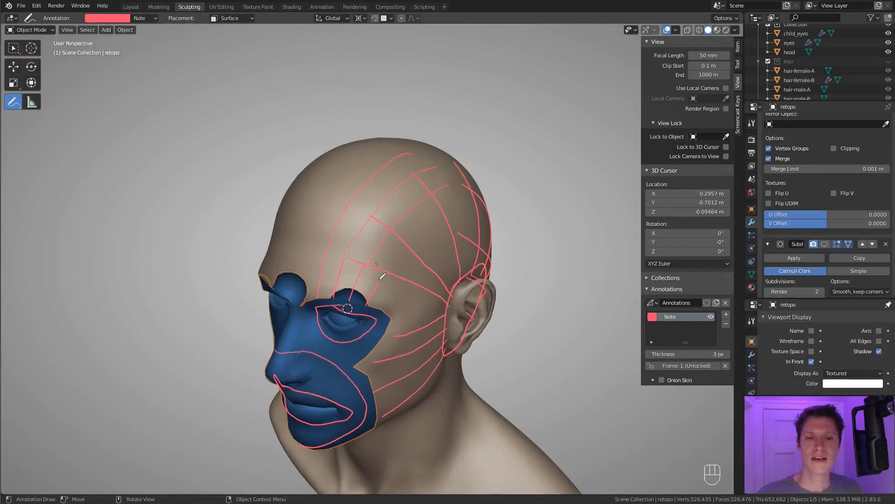
Extend the ear's radiating annotation lines across the forehead and top of the head so they cross the brow lines.
middle_click_drag(460, 205, 355, 237)
left_click_drag(359, 220, 337, 204)
left_click_drag(335, 263, 319, 252)
left_click_drag(409, 177, 386, 162)
scroll(383, 179, "up", 2)
mouse_move(433, 126)
middle_mouse_down()
mouse_move(383, 179)
mouse_move(394, 164)
middle_mouse_up()
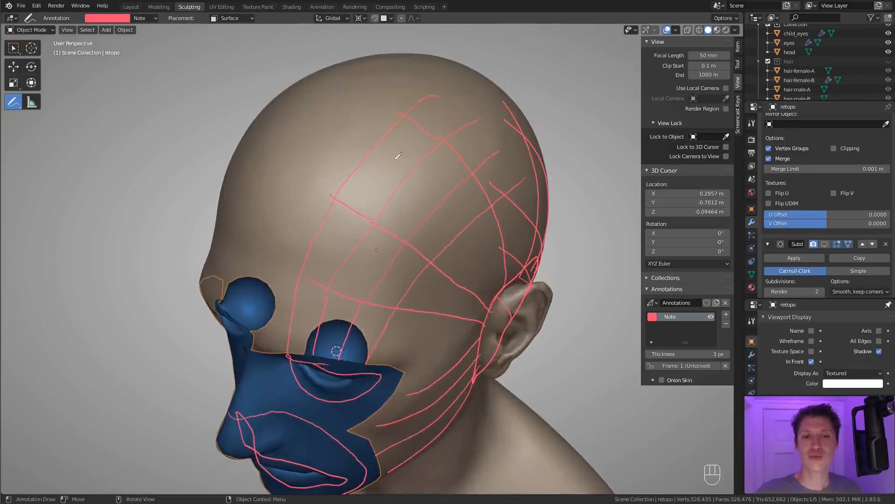
Outline one cell of the annotation grid on the upper forehead with a heavier rectangular annotation.
mouse_move(407, 118)
left_mouse_down()
mouse_move(373, 139)
mouse_move(340, 189)
mouse_move(382, 209)
mouse_move(444, 136)
left_mouse_up()
left_click_drag(406, 114, 405, 116)
middle_click_drag(376, 224, 372, 192)
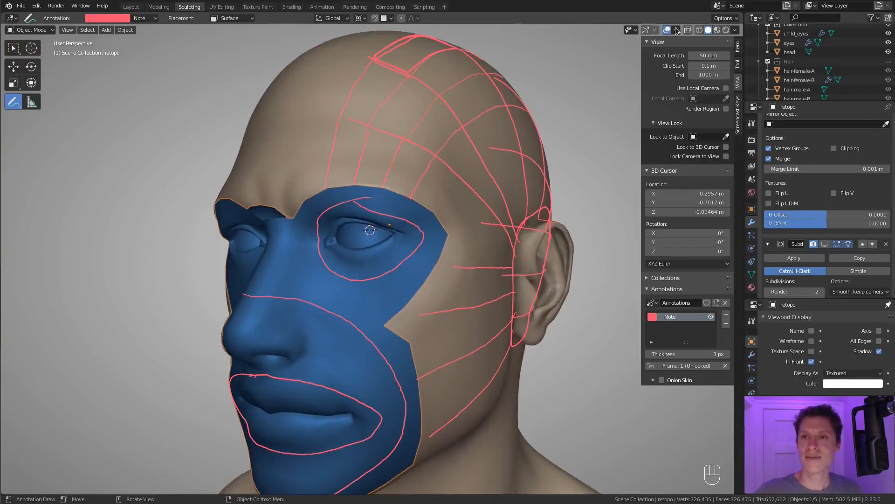
Enable wireframe display for the retopo mesh and outline one of its cheek quads with an annotation.
left_click(812, 341)
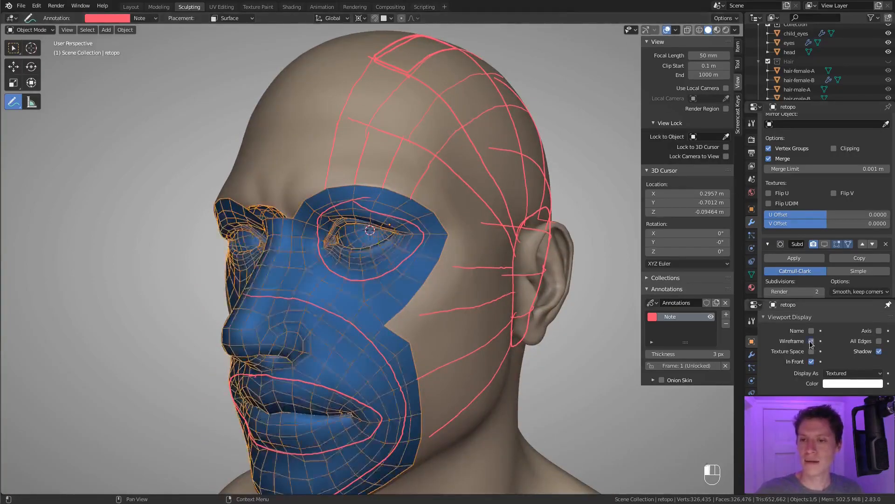
scroll(472, 242, "up", 5)
middle_click_drag(424, 299, 455, 256)
mouse_move(448, 258)
left_mouse_down()
mouse_move(423, 274)
mouse_move(444, 312)
mouse_move(476, 283)
mouse_move(416, 282)
mouse_move(468, 292)
mouse_move(452, 262)
left_mouse_up()
mouse_move(455, 259)
middle_mouse_down("ctrl")
mouse_move(505, 196)
mouse_move(473, 223)
middle_mouse_up("ctrl")
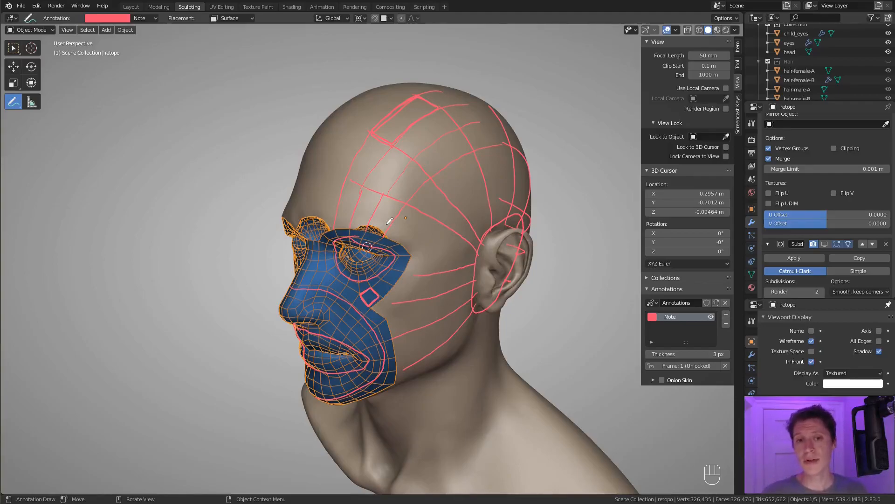
Compare the outlined cheek quad with the outlined cell on top of the head from several angles.
middle_click_drag(534, 152, 469, 154)
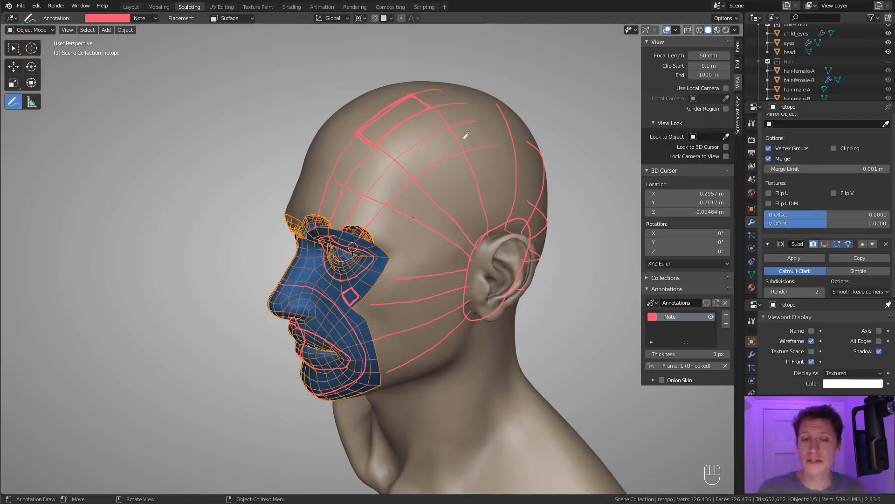
middle_click_drag(393, 214, 400, 198)
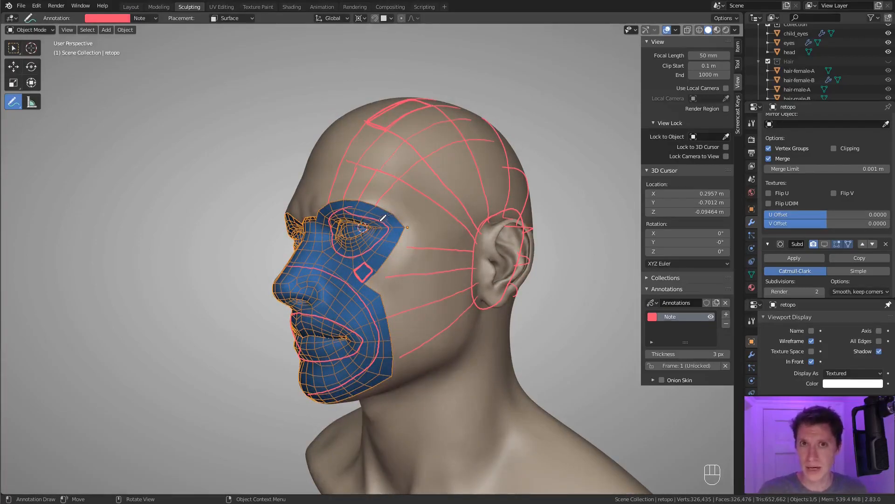
middle_click_drag(392, 213, 373, 264)
scroll(385, 231, "up", 2)
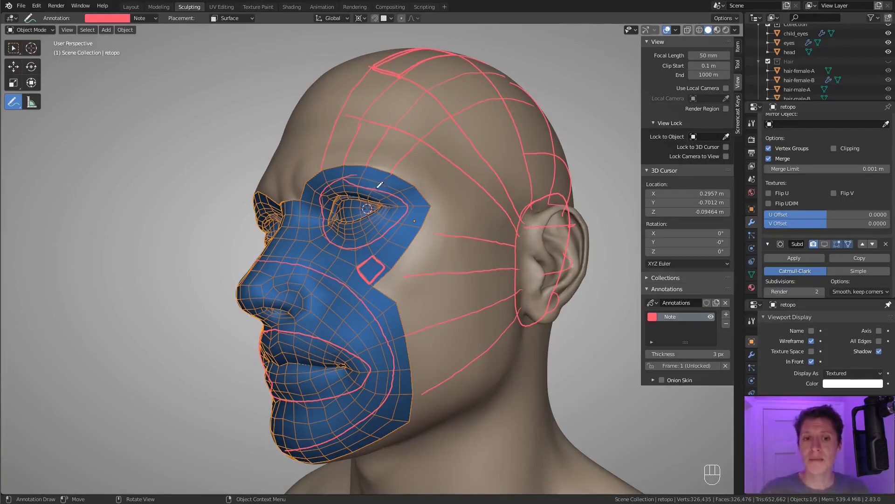
middle_click_drag(386, 186, 417, 71)
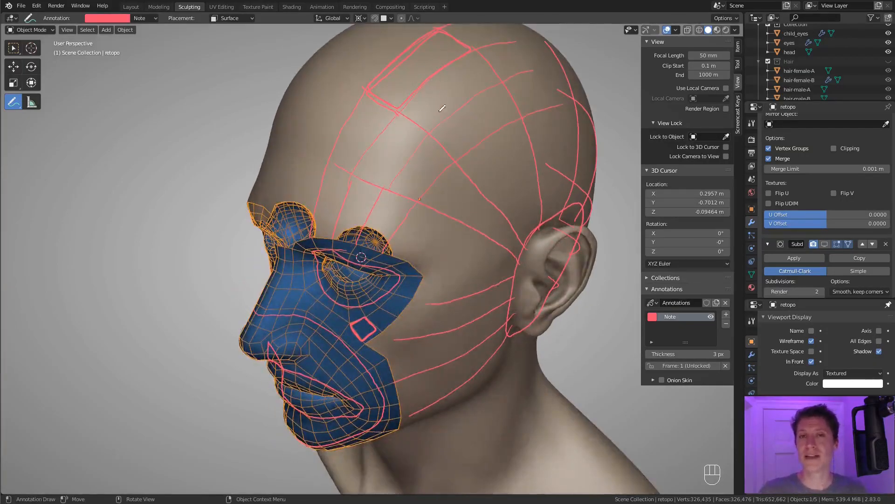
middle_click_drag(439, 180, 386, 279)
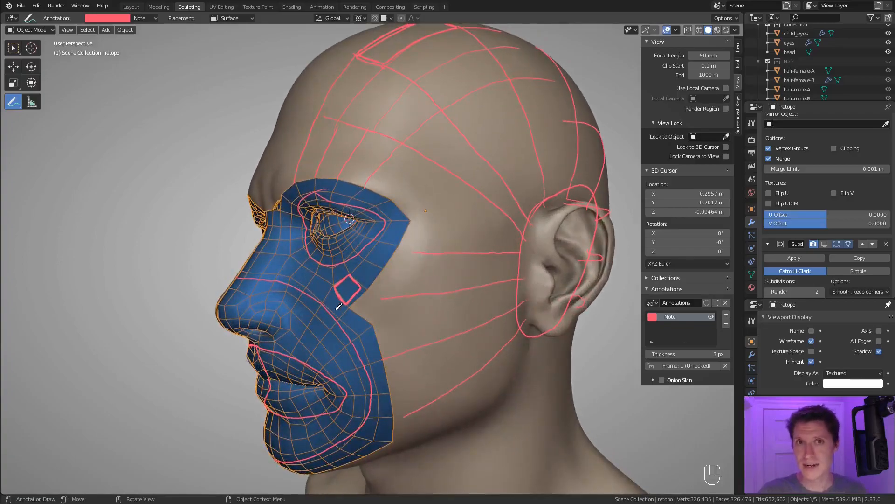
middle_click_drag(398, 183, 361, 203)
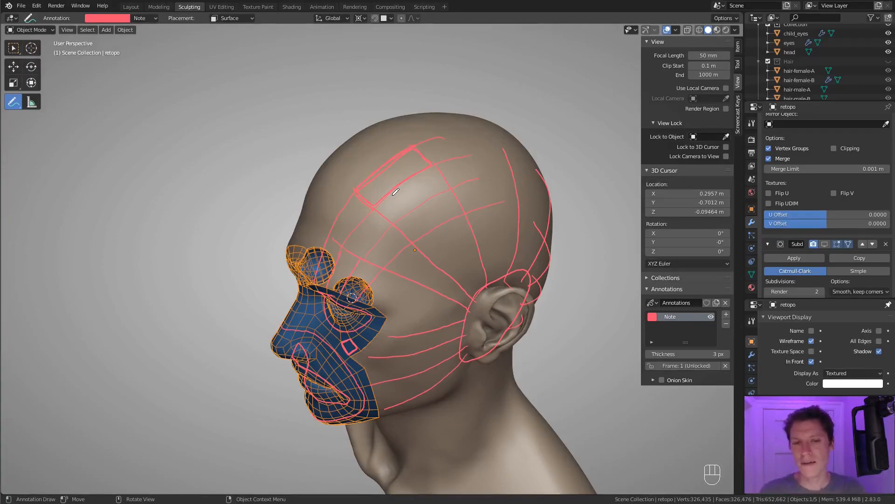
middle_click_drag(430, 193, 428, 215)
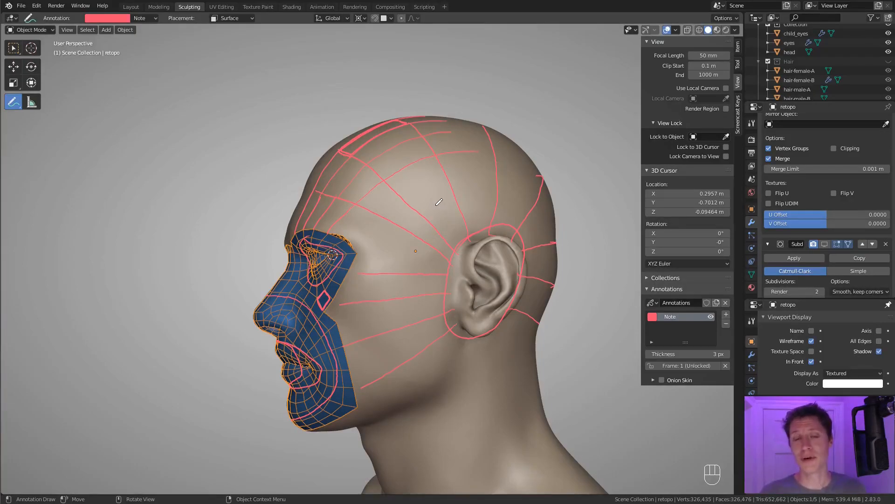
middle_click_drag(379, 295, 448, 252)
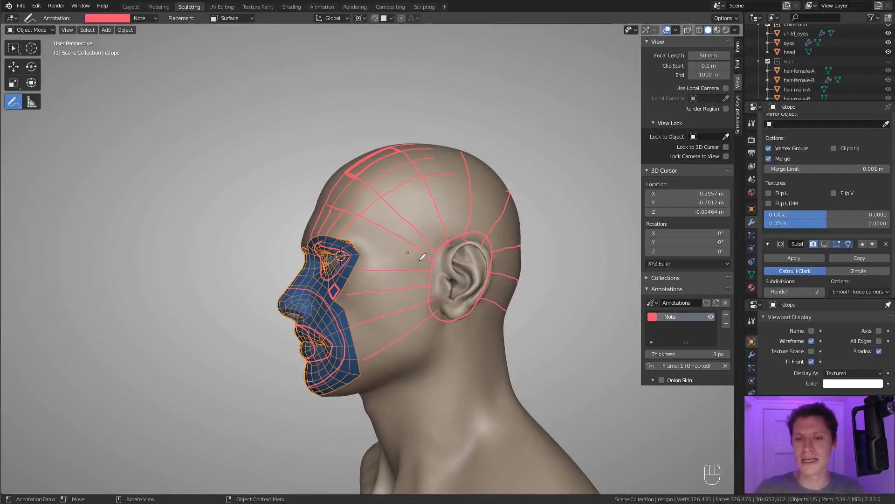
Rename the existing annotation layer as fan.
double_click(675, 318)
type("fan")
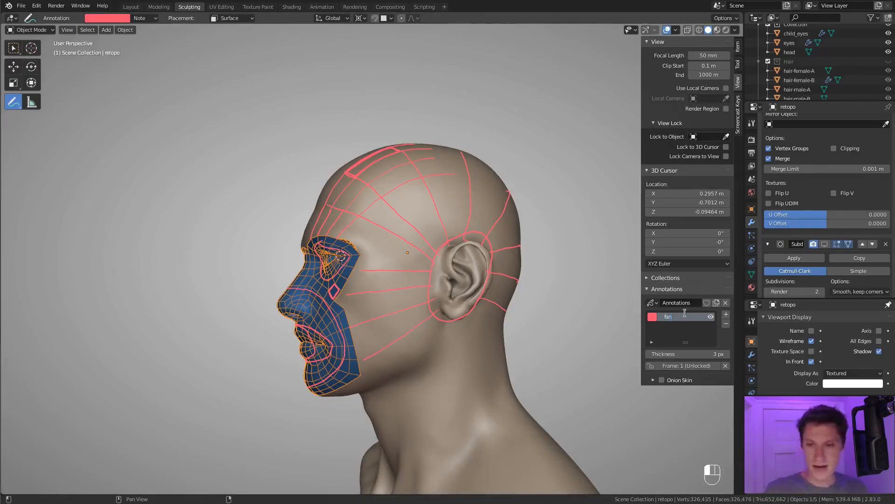
key("Return")
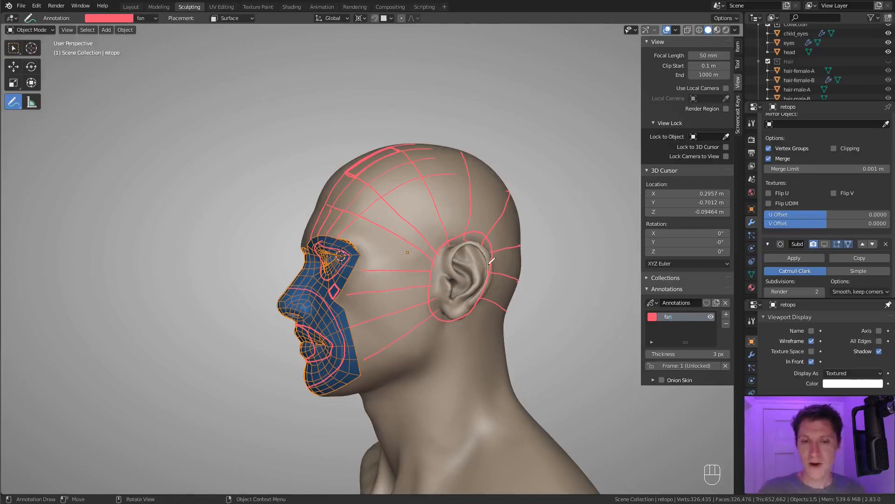
Add a second annotation layer and set its colour to yellow.
middle_click_drag(494, 264, 462, 266)
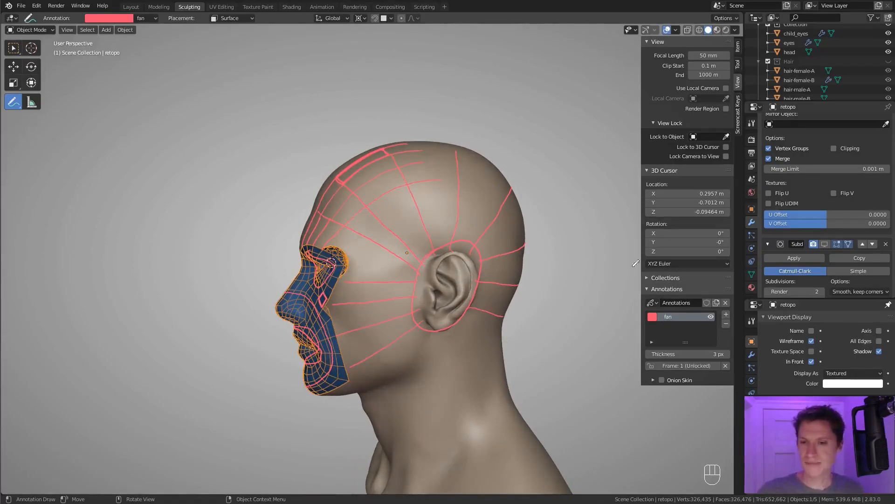
left_click(726, 315)
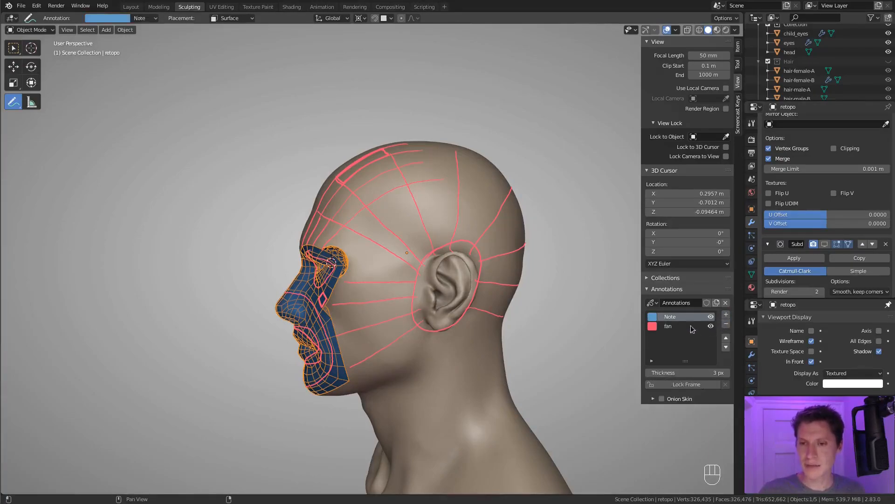
left_click(652, 317)
left_click(659, 243)
left_click(663, 249)
left_click_drag(727, 207, 727, 192)
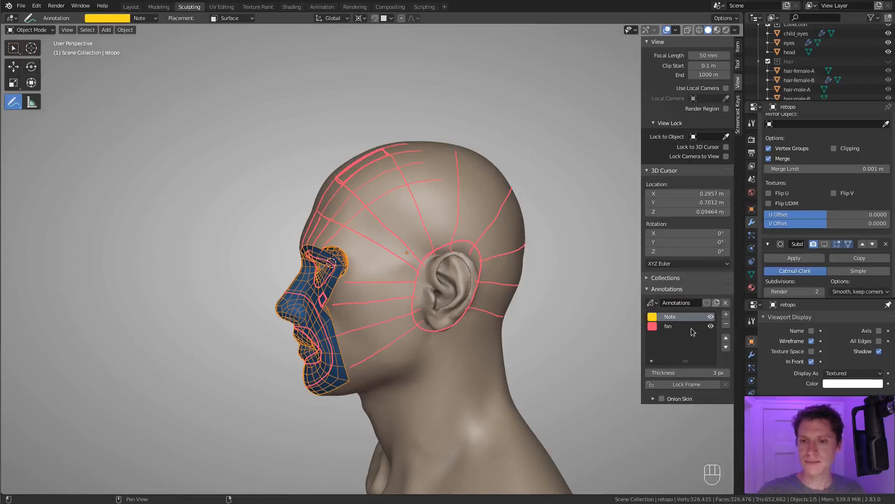
Rename the yellow annotation layer as cube and hide the fan layer.
double_click(676, 317)
type("s")
type("ube")
key("Return")
left_click(711, 326)
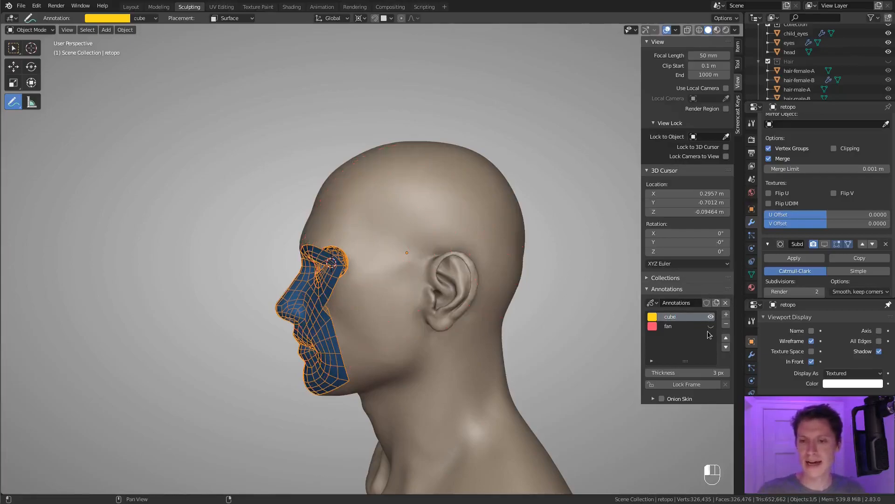
Draw a yellow annotation loop around the ear on the cube layer.
mouse_move(462, 233)
middle_mouse_down()
mouse_move(455, 227)
mouse_move(449, 241)
middle_mouse_up()
scroll(454, 226, "up", 3)
mouse_move(432, 220)
left_mouse_down()
mouse_move(395, 259)
mouse_move(408, 332)
mouse_move(448, 339)
mouse_move(481, 278)
mouse_move(456, 224)
mouse_move(439, 219)
left_mouse_up()
scroll(459, 217, "down", 2)
middle_click_drag(459, 217, 463, 212)
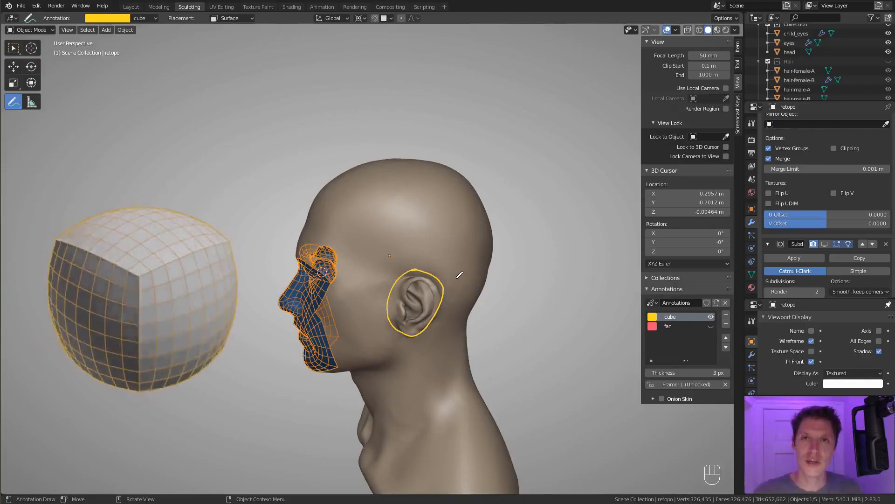
middle_click_drag(459, 274, 455, 236)
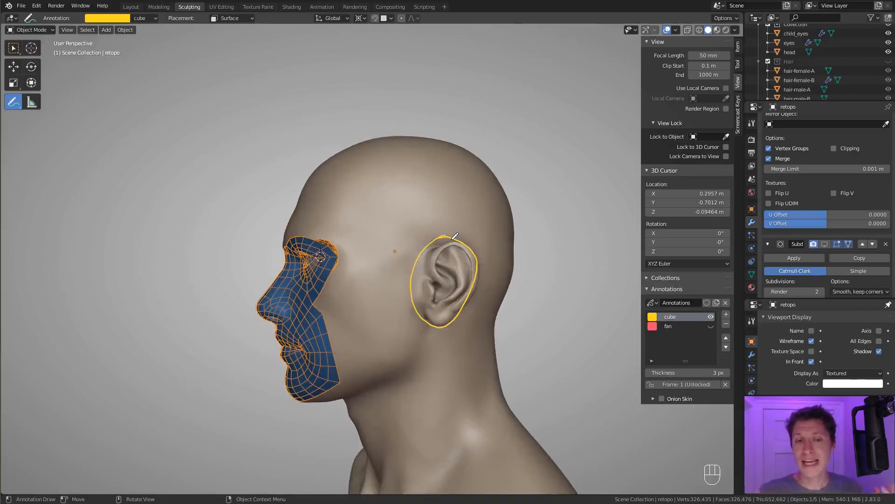
Draw the cube-like edges on the skull: down the temple, along the upper side, across the top and down the back.
middle_click_drag(392, 207, 381, 230)
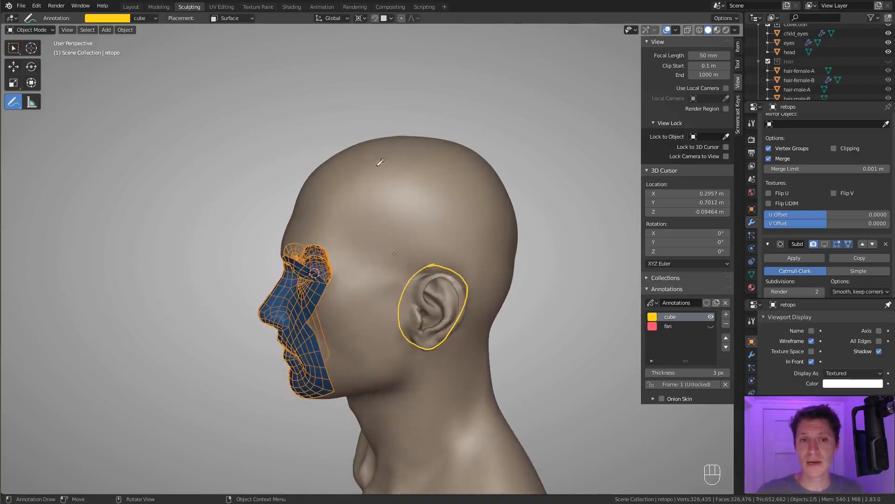
left_click_drag(370, 178, 338, 276)
left_click_drag(370, 180, 488, 185)
middle_click_drag(400, 152, 359, 155)
left_click_drag(361, 154, 401, 198)
middle_click_drag(401, 198, 437, 210)
mouse_move(485, 186)
left_mouse_down()
mouse_move(428, 216)
mouse_move(449, 340)
left_mouse_up()
middle_click_drag(489, 233, 481, 184)
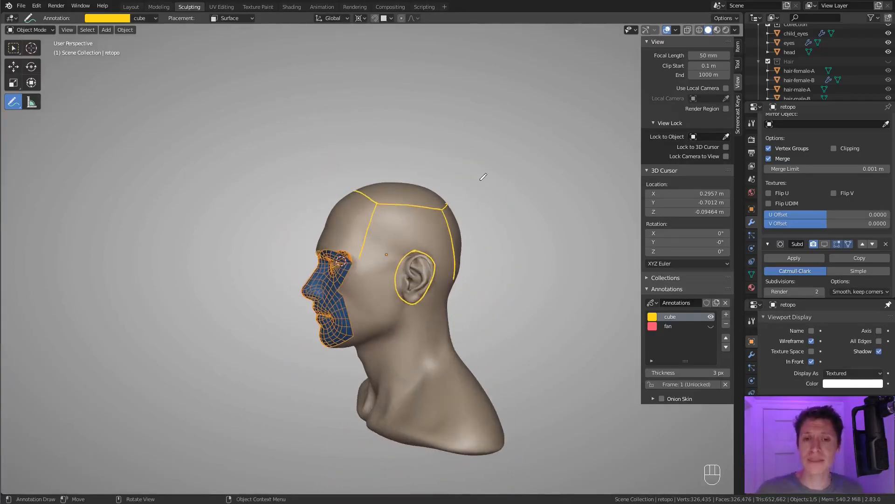
Draw parallel horizontal annotation lines across the forehead, ending at the temple edge.
middle_click_drag(452, 181, 424, 154)
scroll(424, 154, "up", 4)
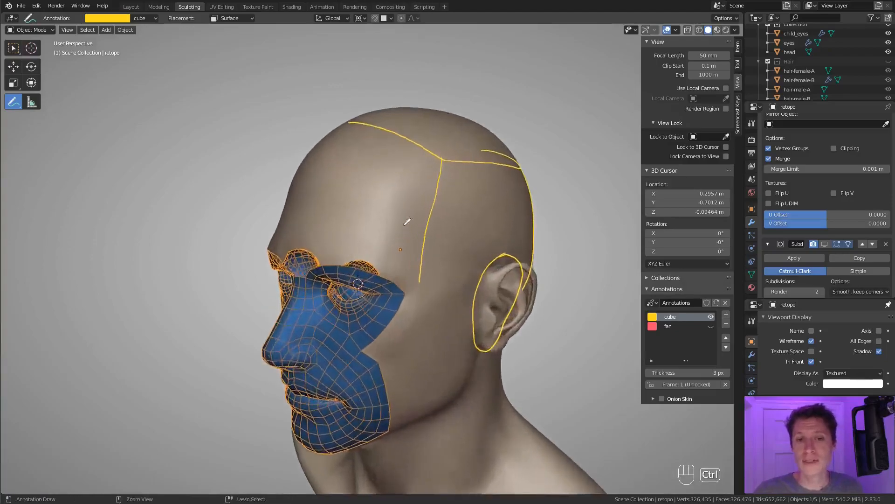
left_click_drag(337, 150, 441, 203)
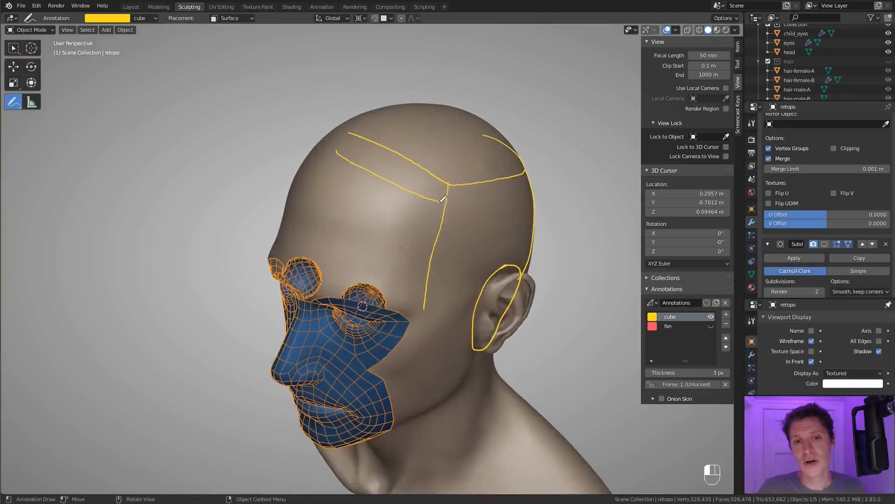
left_click_drag(325, 181, 437, 222)
left_click_drag(317, 208, 430, 240)
left_click_drag(312, 230, 423, 256)
Draw parallel horizontal annotation lines on the side of the skull between the temple edge and the back edge.
mouse_move(417, 273)
middle_mouse_down()
mouse_move(496, 200)
mouse_move(366, 167)
middle_mouse_up()
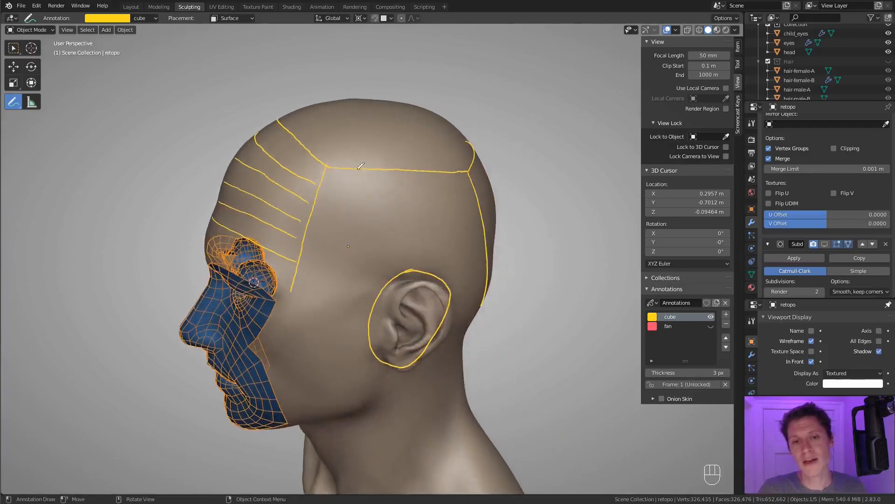
left_click_drag(324, 180, 463, 190)
left_click_drag(317, 209, 464, 207)
left_click_drag(308, 228, 467, 229)
left_click_drag(305, 246, 479, 241)
left_click_drag(304, 261, 488, 263)
Draw annotation lines from the top of the head down its side, crossing the horizontal lines above the ear.
middle_click_drag(393, 192, 383, 206)
mouse_move(295, 118)
left_mouse_down()
mouse_move(324, 194)
mouse_move(308, 300)
left_mouse_up()
mouse_move(323, 110)
left_mouse_down()
mouse_move(337, 198)
mouse_move(332, 284)
left_mouse_up()
left_click_drag(359, 101, 355, 287)
left_click_drag(388, 102, 380, 291)
left_click_drag(421, 124, 400, 280)
left_click_drag(449, 124, 427, 296)
left_click_drag(461, 129, 462, 295)
Draw crossing annotation lines down the forehead and front to back over the crown to complete the cube-style grid.
middle_click_drag(365, 232, 381, 189)
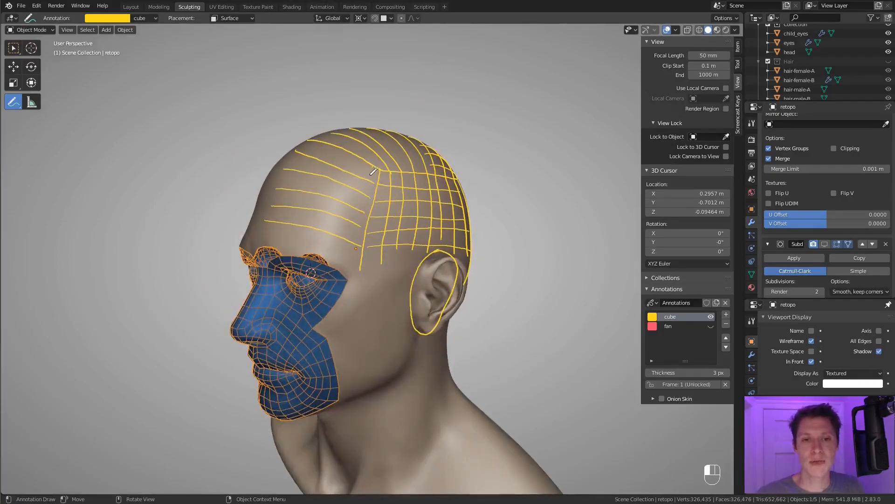
mouse_move(362, 151)
left_mouse_down()
mouse_move(310, 258)
mouse_move(318, 186)
mouse_move(298, 240)
left_mouse_up()
middle_click_drag(326, 139, 341, 196)
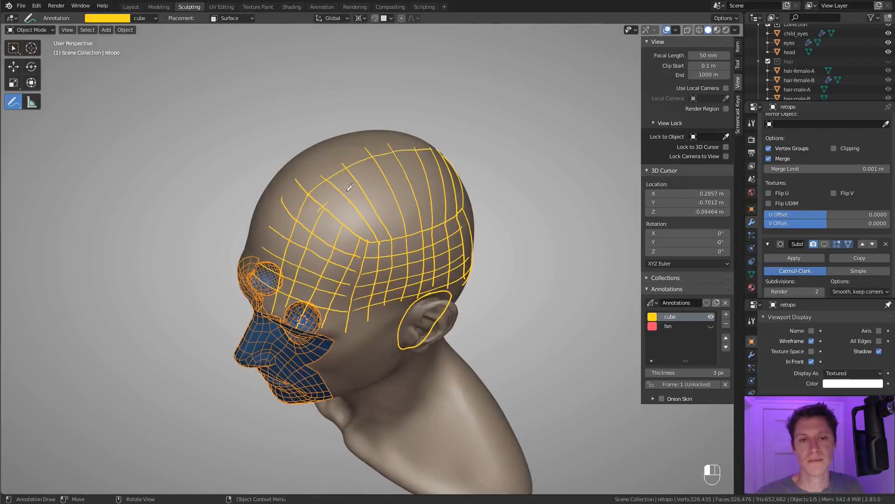
left_click_drag(342, 224, 455, 179)
left_click_drag(357, 240, 459, 199)
Hide the cube annotation layer and turn off the retopo mesh's wireframe display.
scroll(448, 208, "down", 2)
middle_click_drag(420, 245, 421, 217)
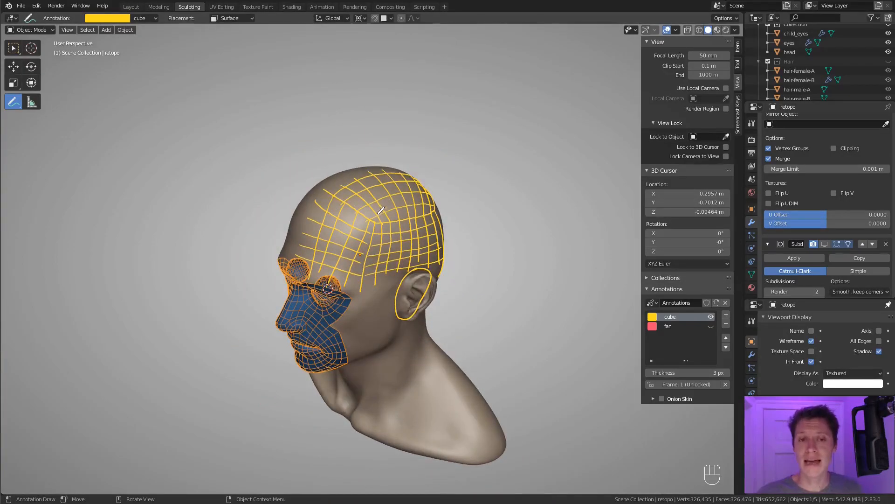
scroll(355, 261, "up", 4)
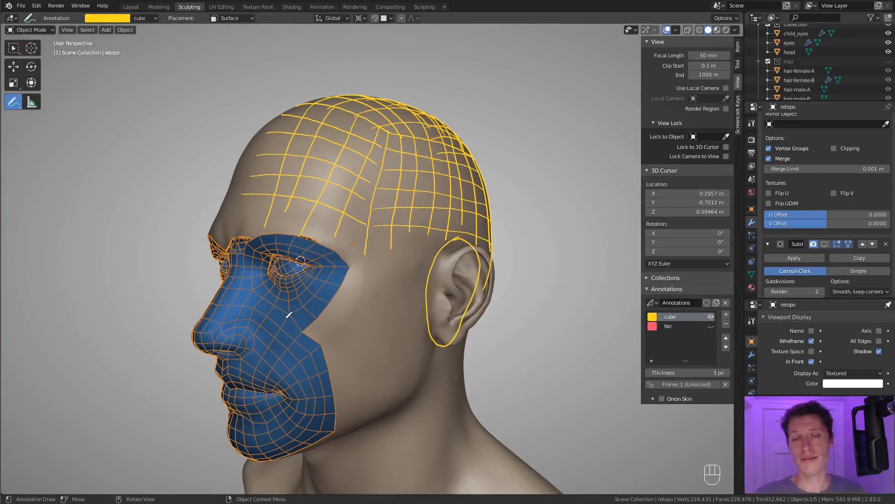
middle_click_drag(289, 315, 407, 243)
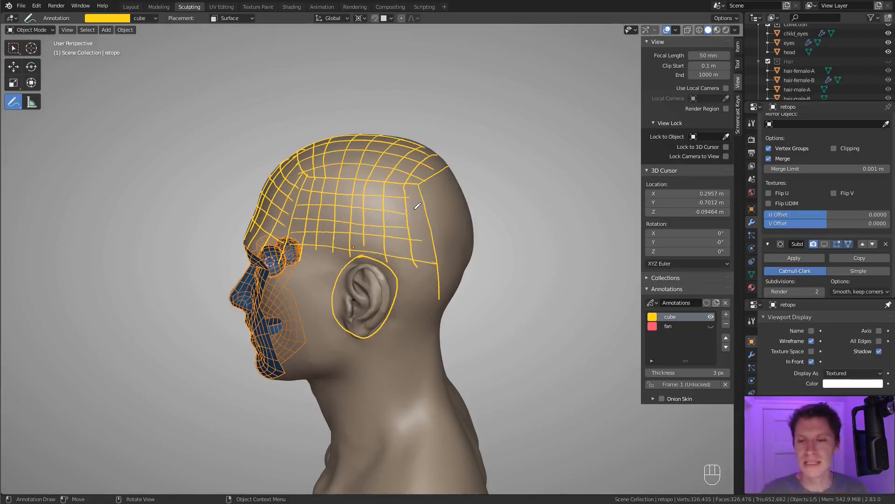
middle_click_drag(436, 236, 470, 239)
left_click(711, 317)
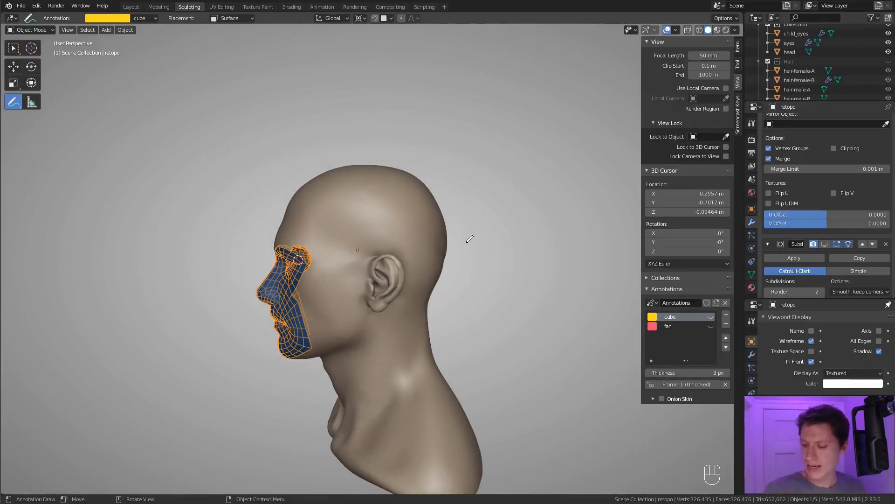
middle_click_drag(380, 214, 446, 238)
left_click(811, 341)
Switch from annotating to the selection tool and hide the viewport sidebar.
middle_click_drag(342, 242, 357, 243)
middle_click_drag(357, 243, 360, 273, "ctrl")
left_click_drag(13, 48, 49, 54)
key("n")
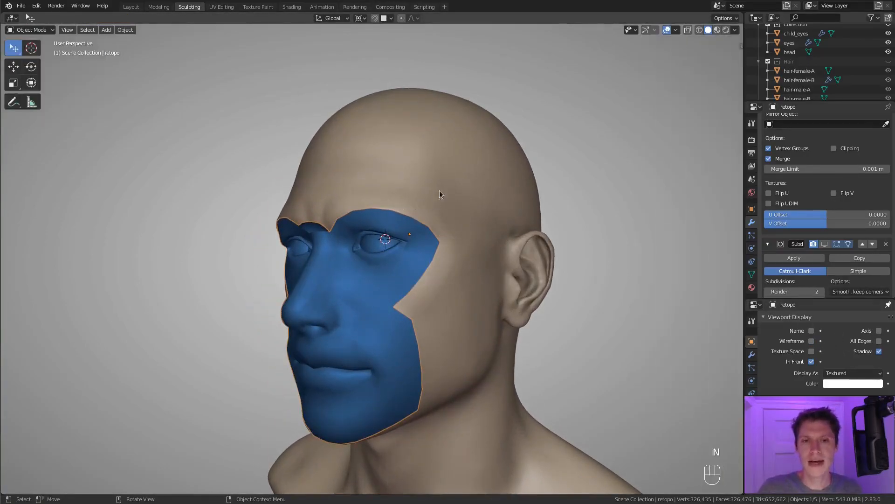
Enter Edit Mode and select the mesh's border vertices from the nose bridge along the brow and cheek to the jaw.
scroll(447, 189, "up", 1)
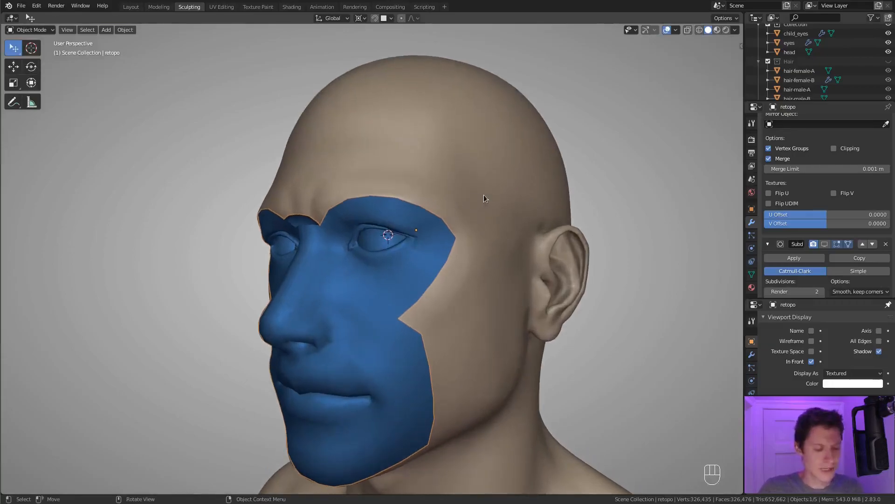
key("Tab")
middle_click_drag(480, 205, 455, 173)
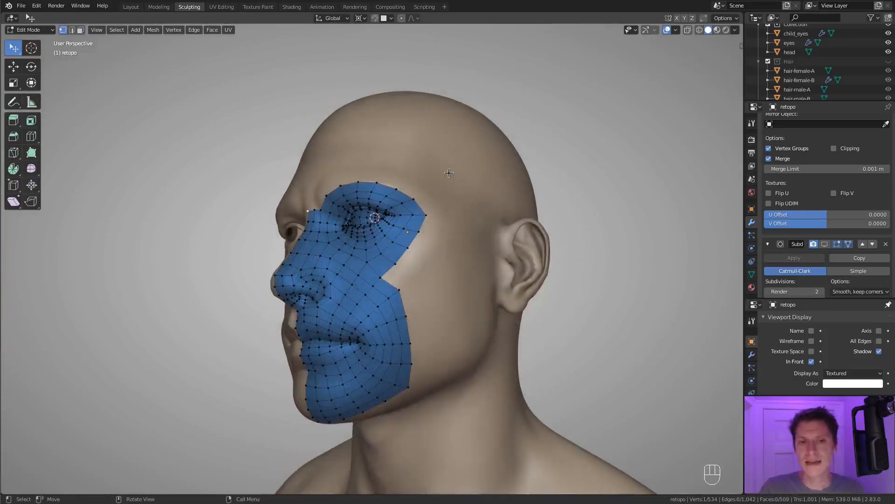
left_click(321, 210, "ctrl")
left_click(341, 186, "ctrl")
left_click(427, 213, "ctrl")
left_click(380, 280, "ctrl")
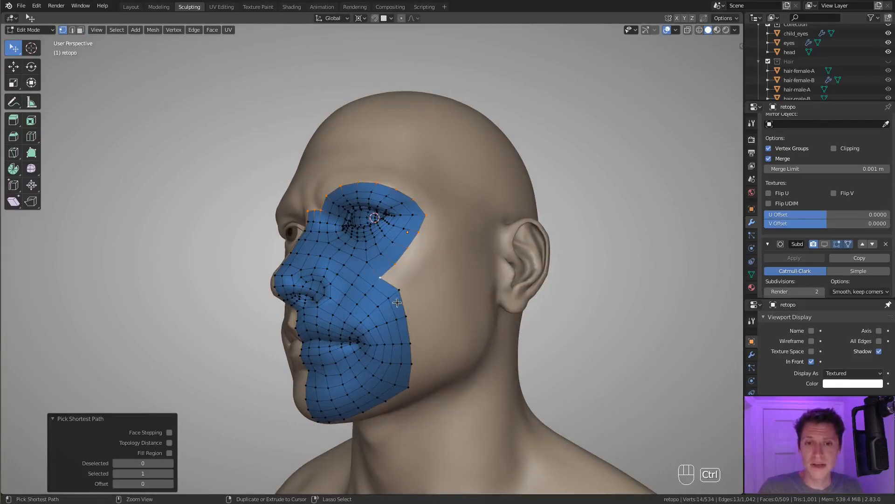
left_click(410, 344, "ctrl")
left_click(409, 387, "ctrl")
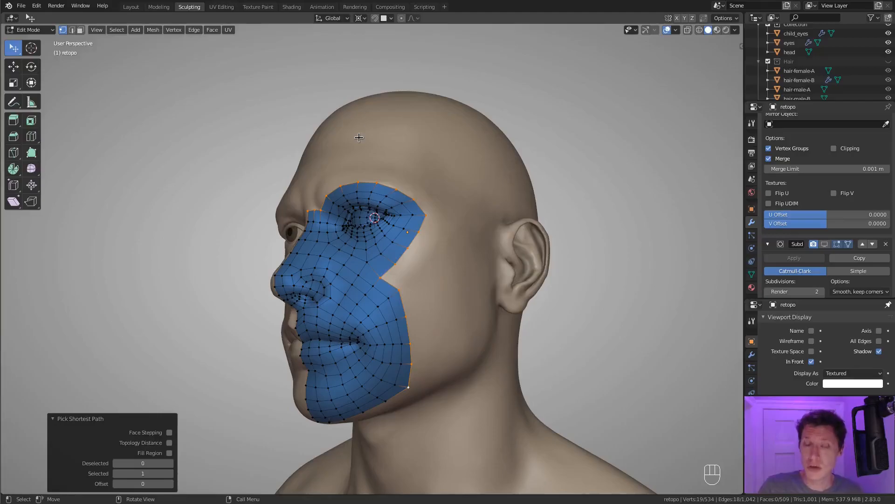
Extrude a chain of vertices from the inner brow corner upward and over the brow.
middle_click_drag(410, 146, 420, 203, "shift")
mouse_move(421, 203)
middle_mouse_down("ctrl")
mouse_move(411, 233)
mouse_move(420, 193)
middle_mouse_up("ctrl")
left_click(377, 224)
key("g")
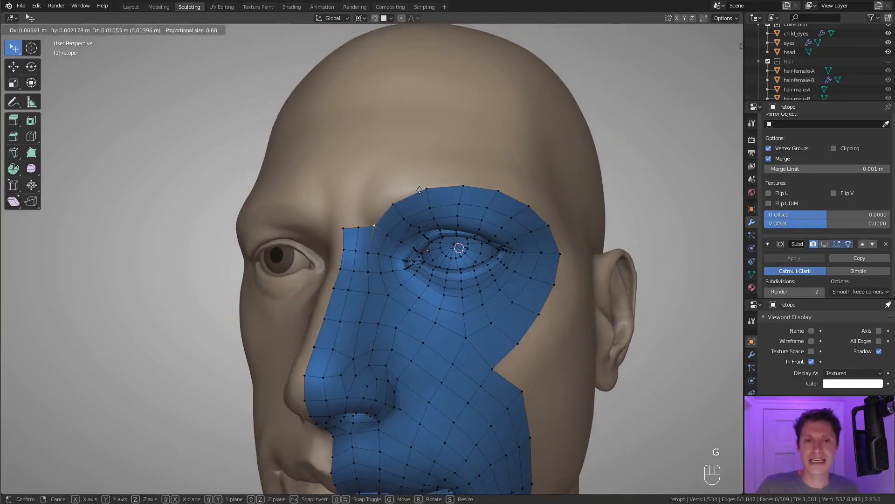
left_click(420, 190)
right_click(363, 190, "ctrl")
right_click(391, 167, "ctrl")
right_click(427, 153, "ctrl")
Continue the vertex chain across the outer brow, around the temple and down toward the cheek.
middle_click_drag(476, 160, 436, 167)
right_click(362, 175, "ctrl")
right_click(412, 180, "ctrl")
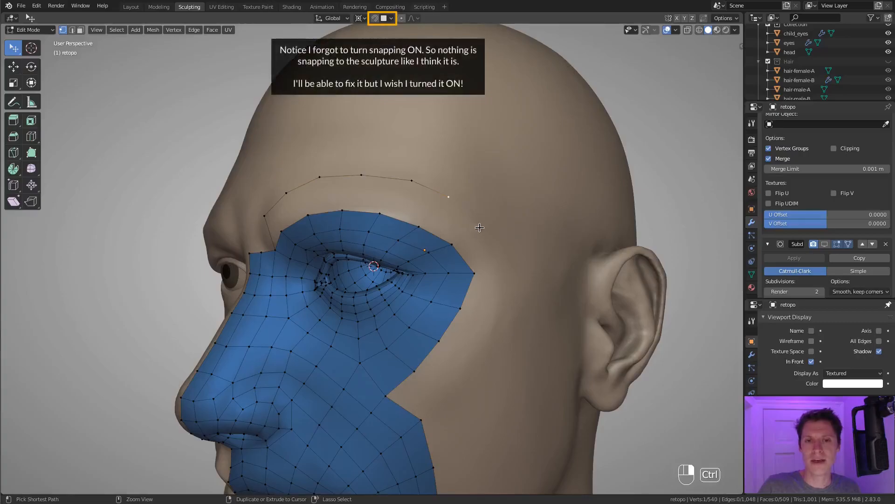
middle_click_drag(480, 227, 418, 245)
right_click(419, 245, "ctrl")
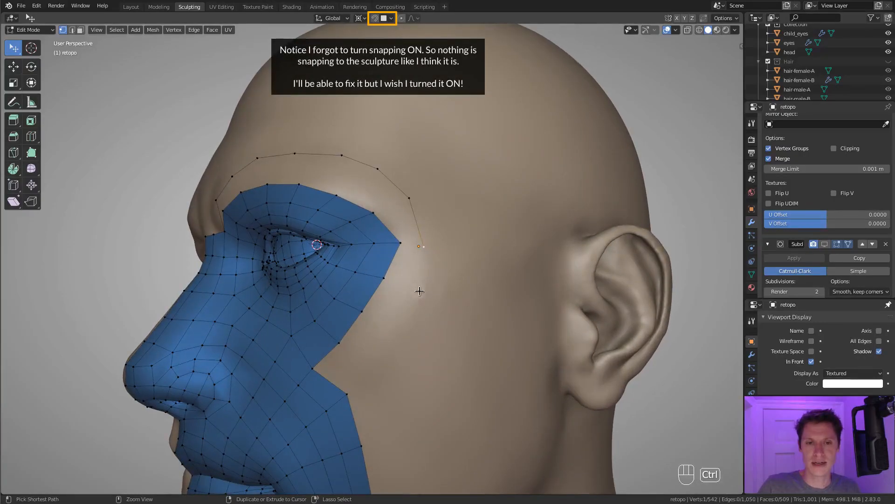
right_click(378, 361, "ctrl")
Join the chain to the cheek corner vertex and fill the strip with quads back to the inner brow.
left_click(347, 394, "shift")
key("f")
key("f")
key("f")
key("f")
key("f")
key("f")
key("f")
key("f")
key("f")
key("f")
key("f")
key("f")
key("f")
key("f")
key("f")
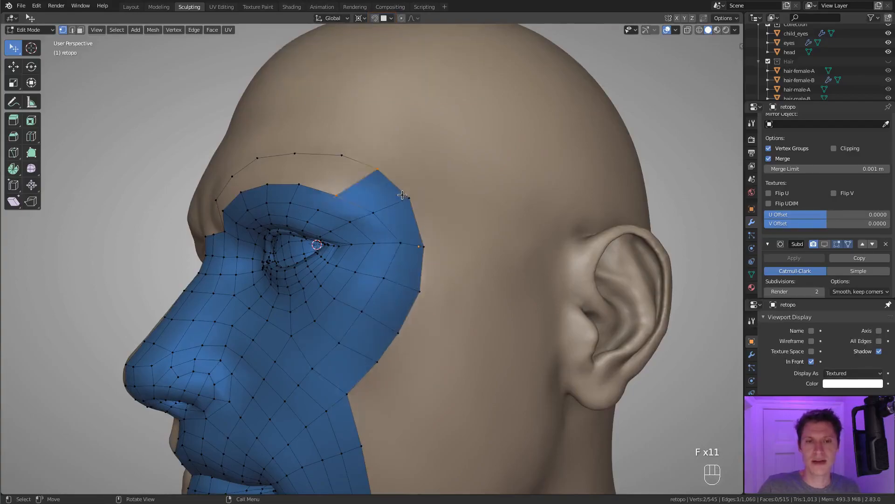
middle_click_drag(403, 195, 471, 167)
key("f")
key("f")
key("f")
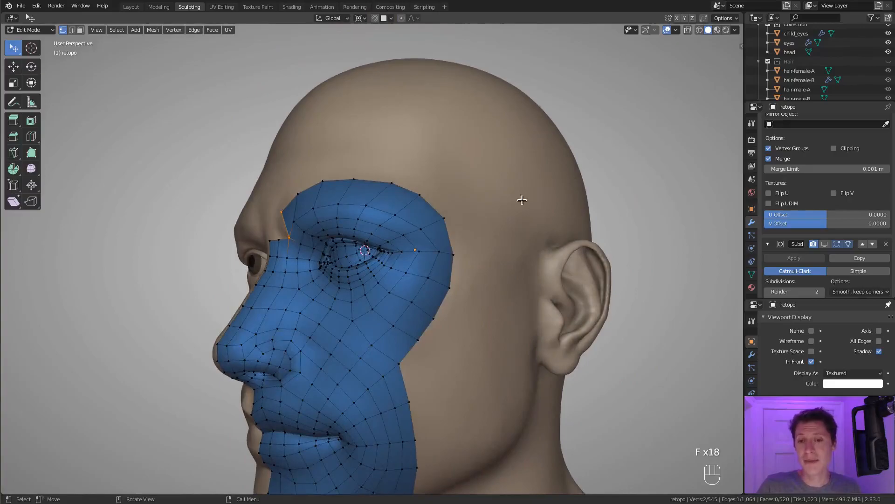
Nudge the two border vertices above the outer brow to even out the new strip's outline.
scroll(417, 226, "up", 3)
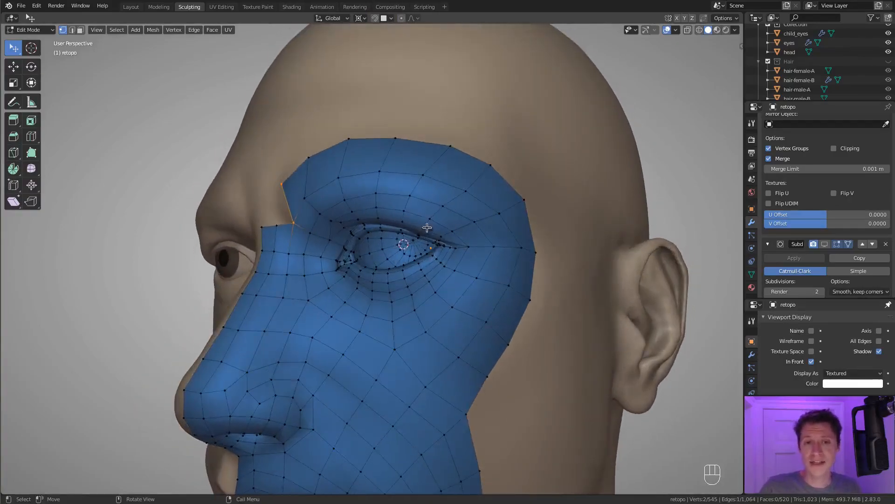
middle_click_drag(393, 246, 398, 220)
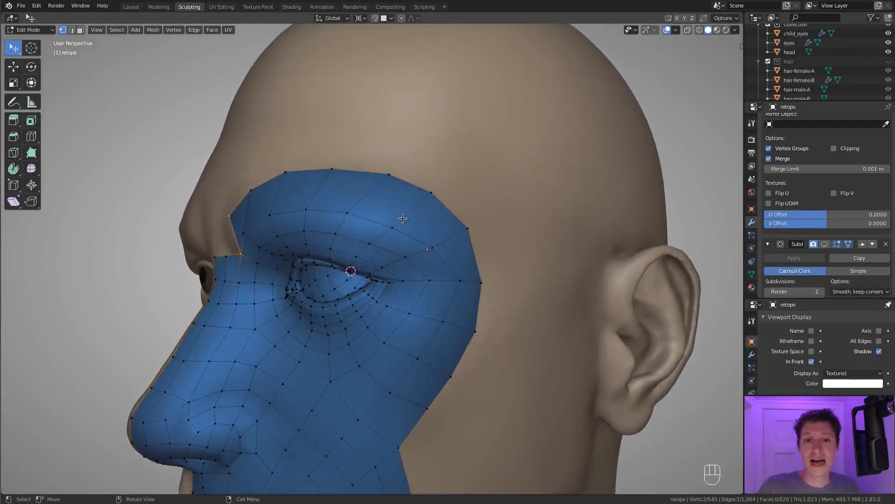
key("g")
left_click(450, 184)
key("g")
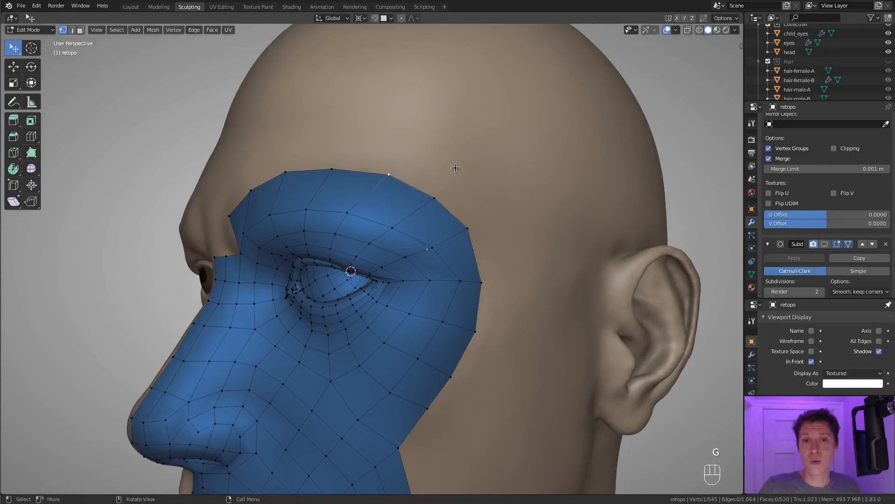
left_click(443, 168)
Adjust the remaining upper brow border vertices so that their spacing is more regular.
middle_click_drag(360, 156, 429, 156)
key("g")
left_click(389, 182)
key("g")
left_click(387, 184)
left_click(336, 212)
key("g")
left_click(505, 224)
Extrude four single edges fanning out from the outer brow and temple border across the side of the head.
middle_click_drag(506, 224, 466, 219)
scroll(466, 219, "up", 2)
key("e")
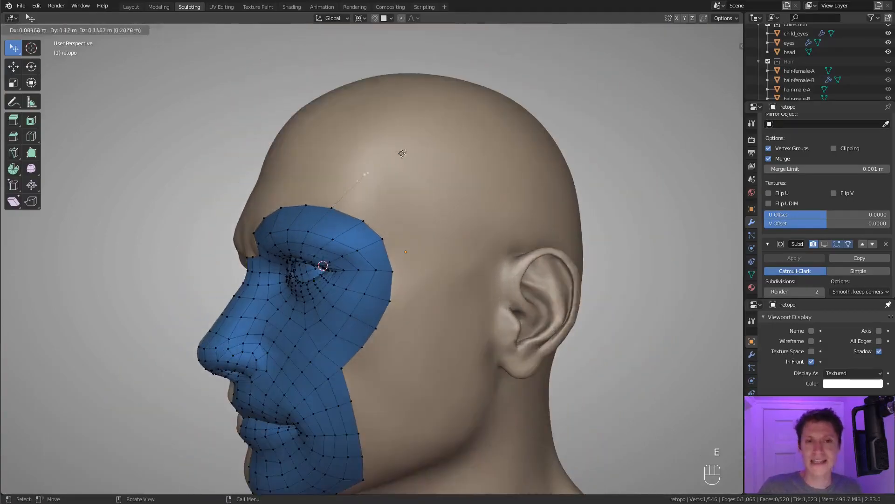
left_click(446, 114)
left_click(366, 222)
key("e")
left_click(485, 177)
left_click(392, 234)
key("e")
left_click(503, 228)
left_click(393, 270)
key("e")
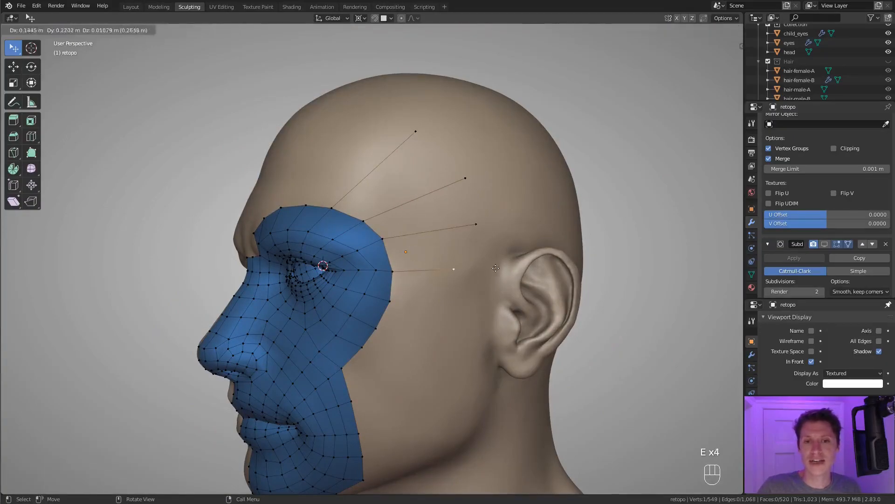
left_click(530, 246)
Undo the four fanned edge extrusions on the side of the head.
key("ctrl+z")
key("ctrl+z")
key("ctrl+z")
key("ctrl+z")
key("ctrl+z")
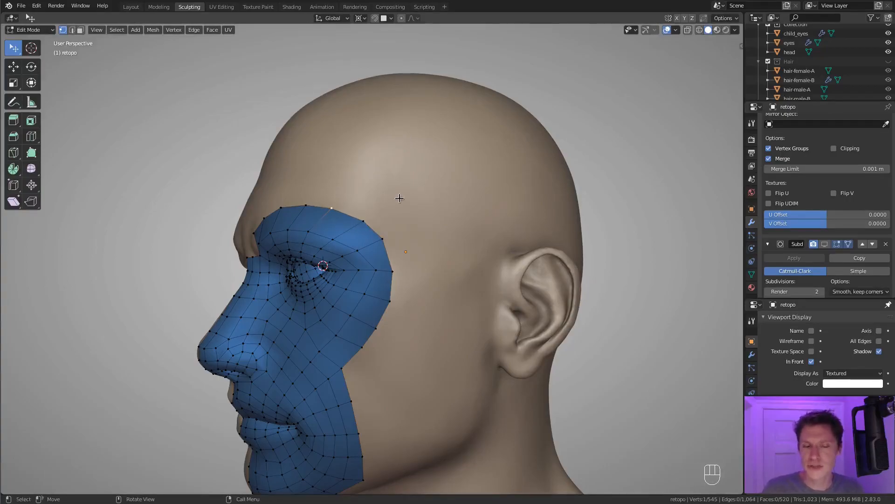
Reposition the outer brow and temple border vertices to smooth the curve around the eye.
scroll(406, 198, "up", 3)
key("g")
left_click(401, 222)
middle_click_drag(380, 200, 453, 207)
key("g")
left_click(385, 202)
key("g")
left_click(447, 213)
key("g")
left_click(444, 199)
Highlight a single quad face above the outer brow, and return to vertex selection.
left_click(424, 186)
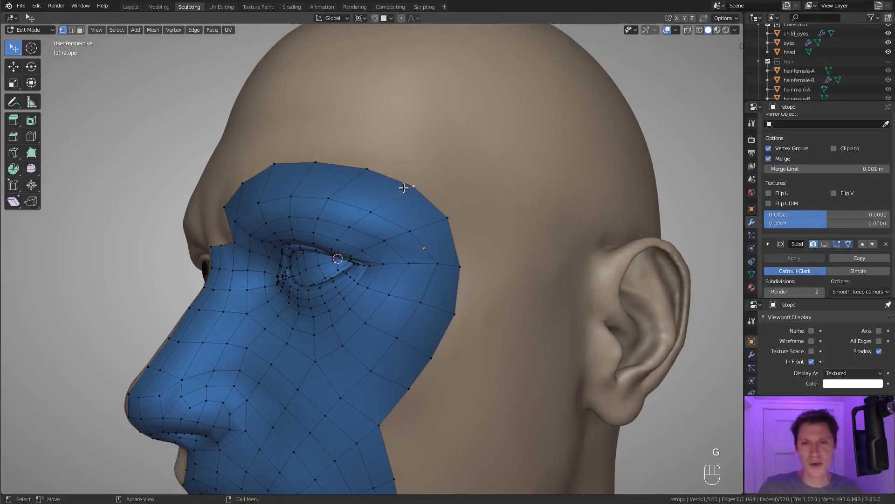
left_click(381, 183)
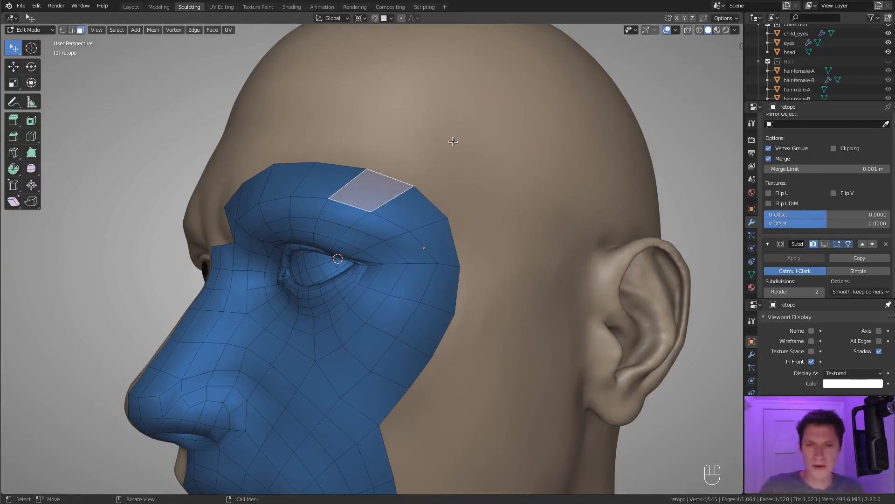
key("1")
middle_click_drag(471, 156, 466, 156)
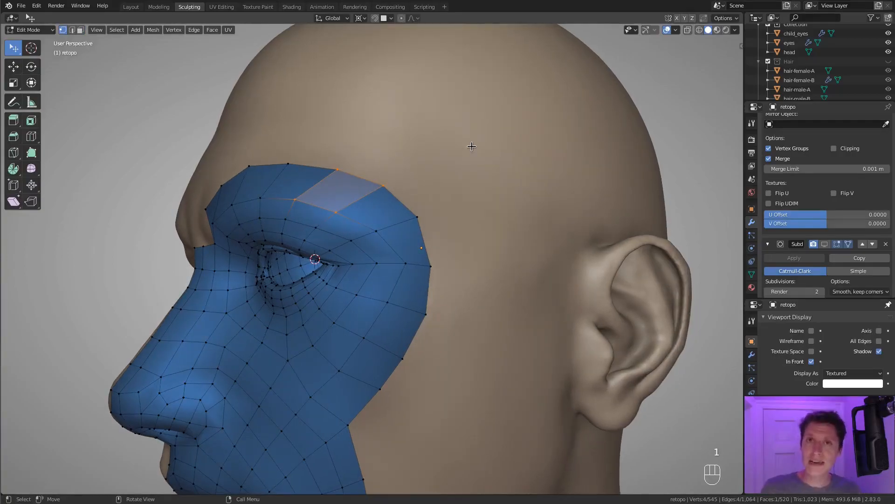
Select the border vertices from the temple to the inner brow and extrude them up the forehead.
left_click(424, 205)
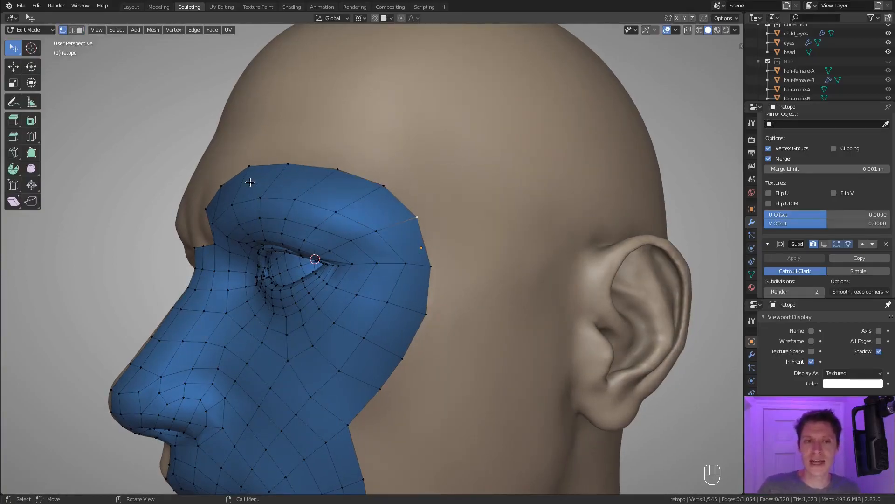
left_click(221, 186, "ctrl")
middle_click_drag(221, 186, 424, 216)
key("e")
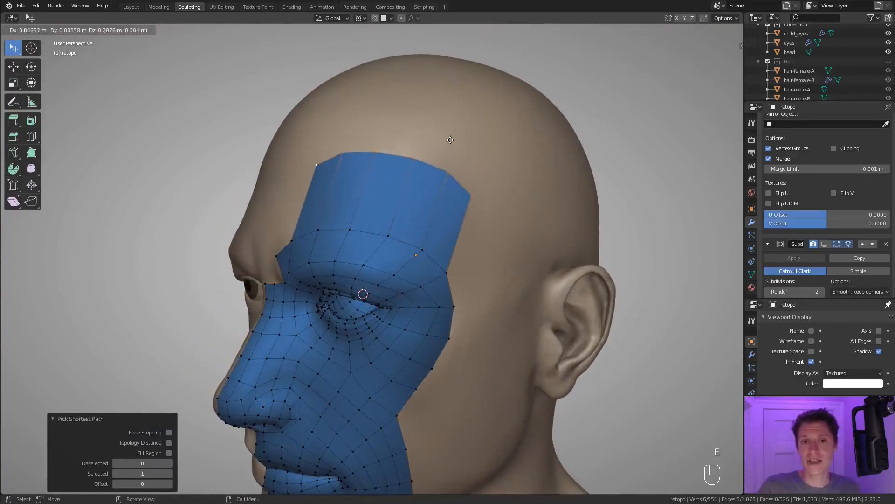
left_click(453, 123)
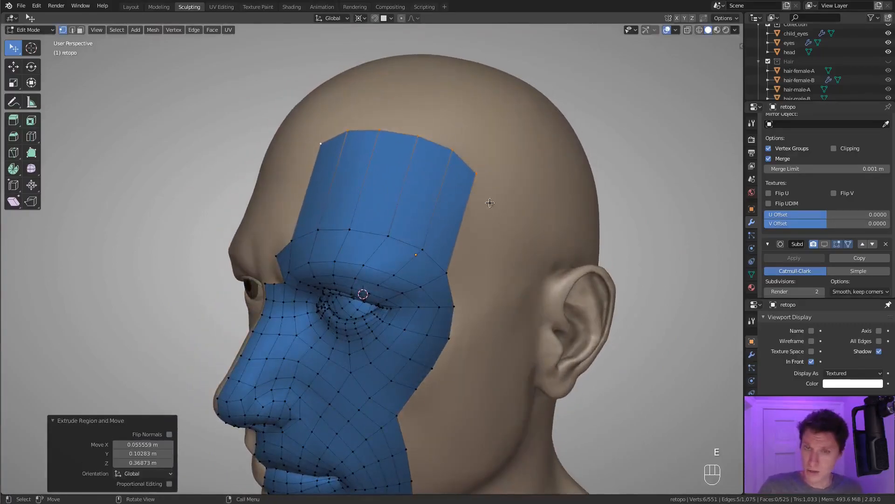
Select the temple border vertices beside the eye and extrude them back toward the ear.
middle_click_drag(486, 199, 421, 198)
left_click(345, 198)
left_click(312, 289, "ctrl")
middle_click_drag(315, 290, 326, 298)
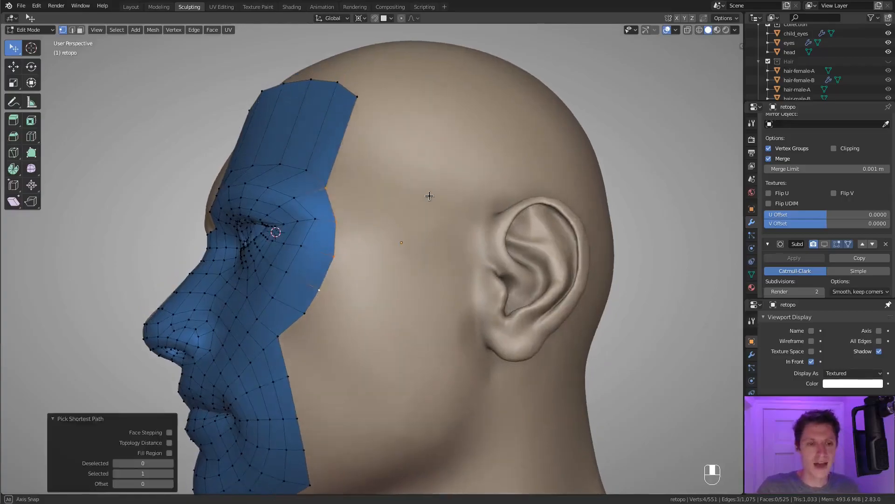
key("e")
left_click(529, 200)
middle_click_drag(499, 163, 411, 174)
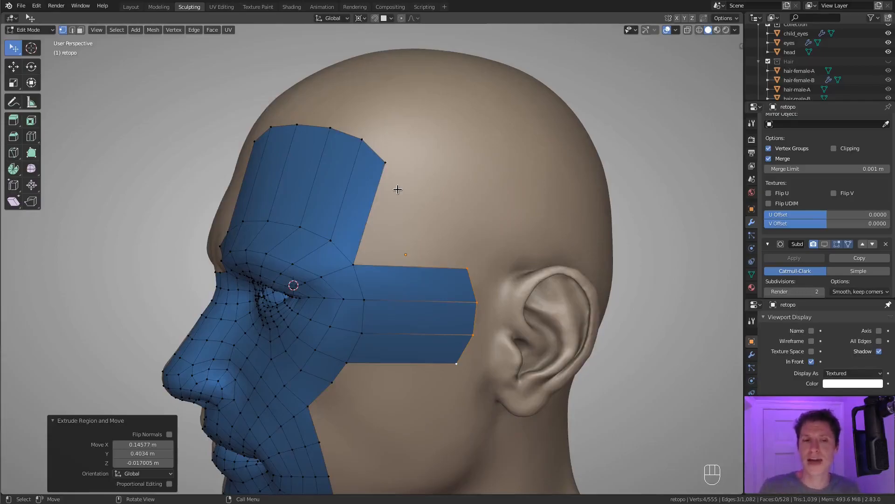
Undo the forehead and temple strip extrusions.
key("ctrl+z")
key("ctrl+z")
middle_click_drag(432, 144, 459, 145)
middle_click_drag(414, 180, 424, 201)
Reposition the inner brow border vertices to even out the outline above the nose bridge and eye.
key("g")
left_click(474, 192)
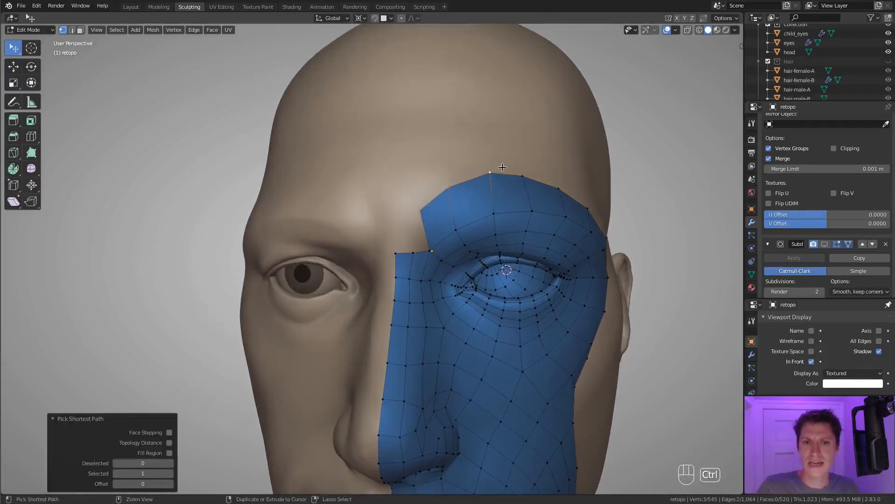
key("g")
left_click(495, 186)
key("g")
left_click(495, 185)
middle_click_drag(495, 185, 515, 224)
key("g")
key("g")
left_click(531, 251)
key("g")
left_click(536, 253)
Extrude the inner brow corner vertex twice toward the face midline and connect it to the nose bridge's top vertex.
middle_click_drag(536, 253, 508, 222)
key("e")
left_click(495, 216)
key("e")
left_click(422, 264)
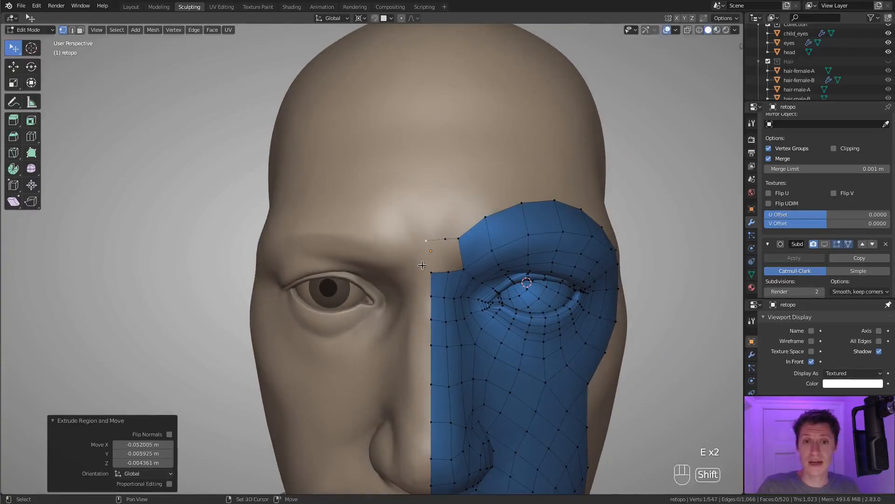
left_click(423, 264, "shift")
key("f")
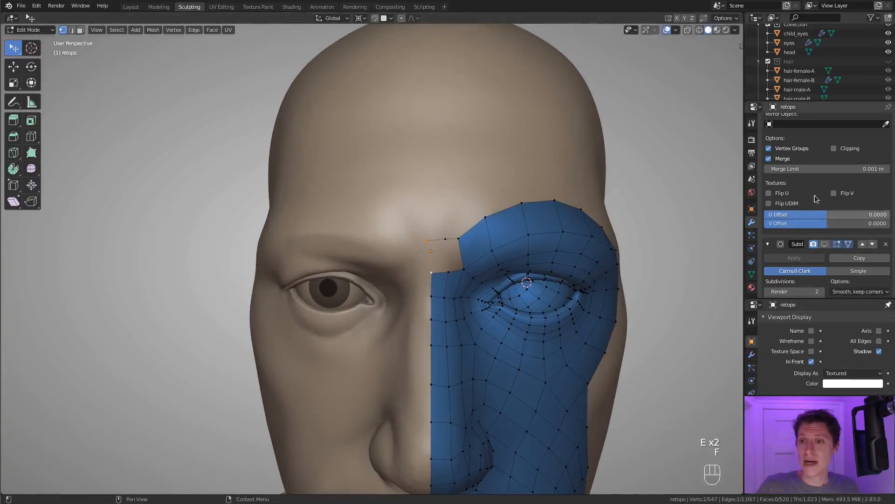
Enable Clipping on the Mirror modifier and move the extruded vertices into place at the midline.
scroll(813, 186, "up", 1)
left_click(834, 167)
key("g")
left_click(498, 215)
key("g")
left_click(485, 215)
Fill the gap above the nose bridge with quads and adjust the inner brow border vertex.
key("f")
key("f")
key("f")
middle_click_drag(485, 215, 391, 254)
key("g")
left_click(443, 193)
Extrude the border above the nose bridge up the forehead and lower the new row's outer corner vertex.
left_click(387, 259)
left_click(443, 237, "ctrl")
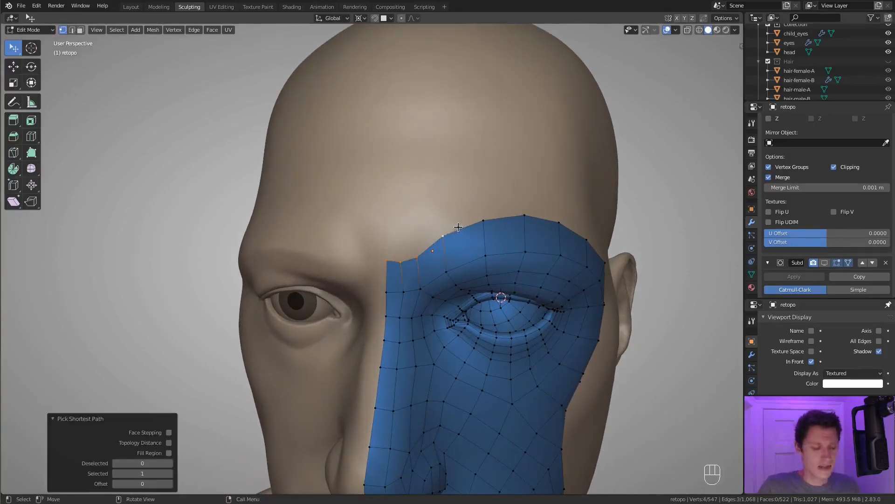
key("e")
left_click(460, 179)
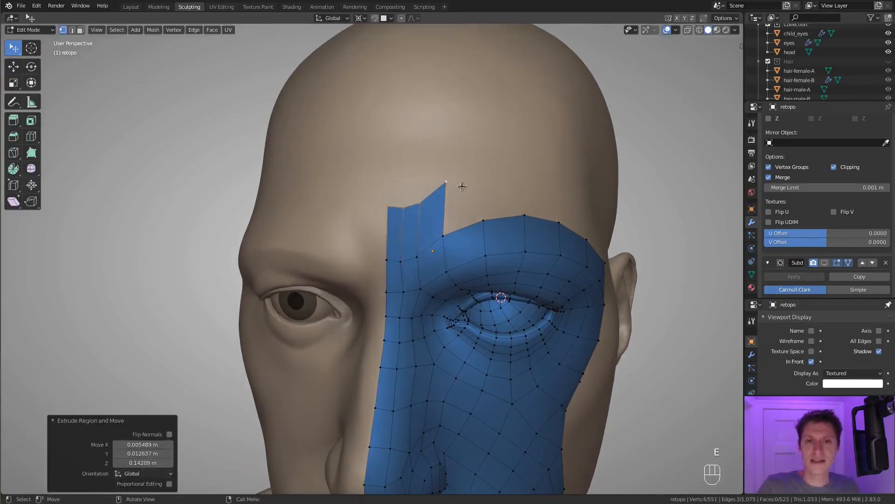
left_click(446, 182)
key("g")
left_click(444, 200)
Select the extruded row above the nose bridge and delete its vertices.
left_click(407, 204, "ctrl")
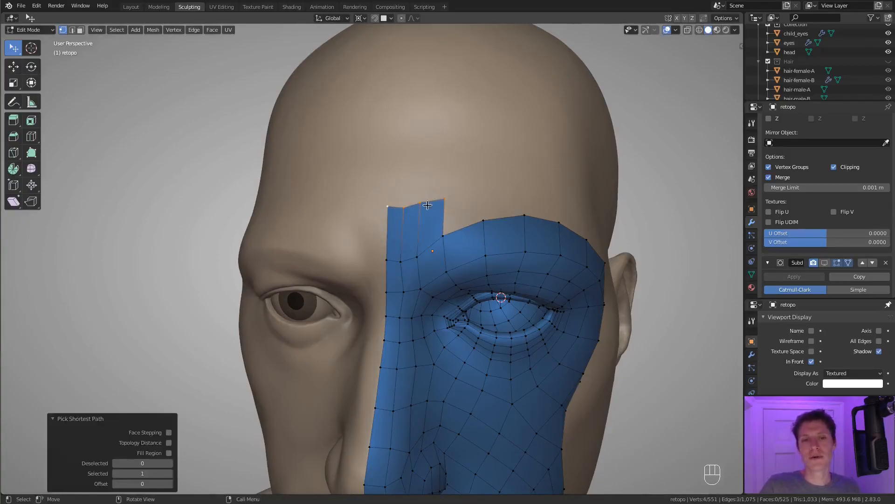
key("x")
left_click(474, 182)
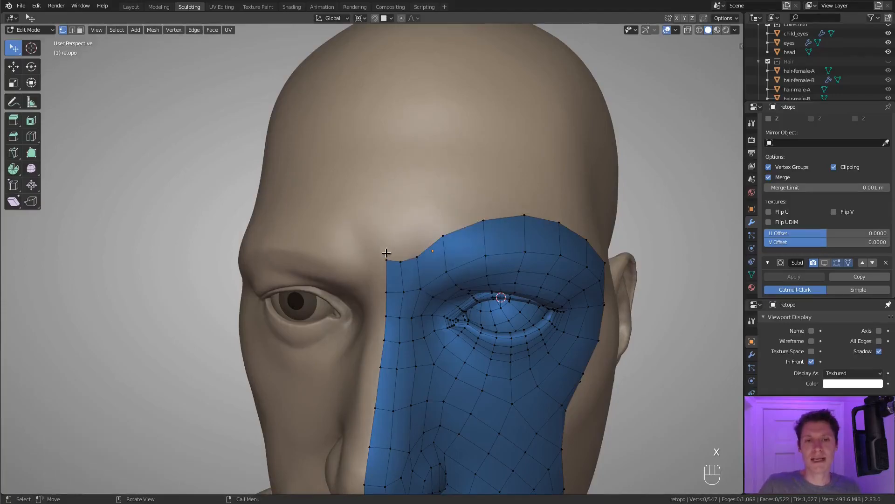
Extrude the top midline vertex upward and connect it to the inner brow border vertex with an edge.
key("e")
left_click(411, 219)
left_click(443, 235, "shift")
key("f")
Insert a middle vertex in the connecting edge, raise it slightly and fill the gap below with quads.
key("ctrl+r")
left_click(416, 230)
key("g")
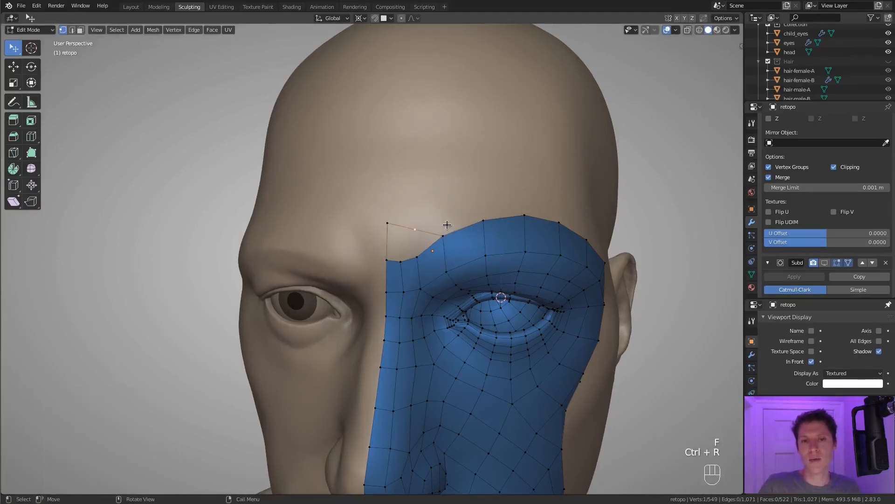
left_click(446, 221)
key("f")
key("f")
key("f")
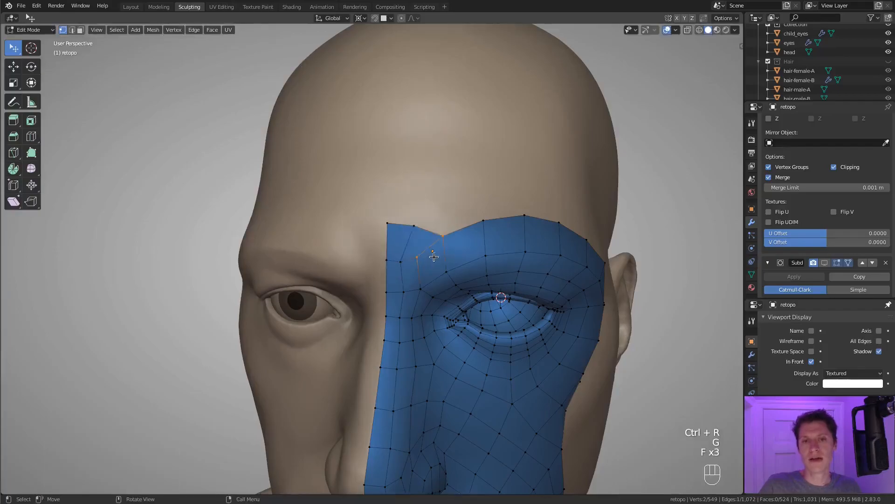
Reposition the upper border vertices of the new patch between the midline and brow to smooth its outline.
key("g")
left_click(440, 219)
key("g")
left_click(447, 211)
key("g")
left_click(448, 216)
Extrude the patch's upper border from the midline to above the brow upward into a new forehead row.
middle_click_drag(448, 216, 392, 222)
left_click(372, 230)
left_click(467, 230, "ctrl")
key("e")
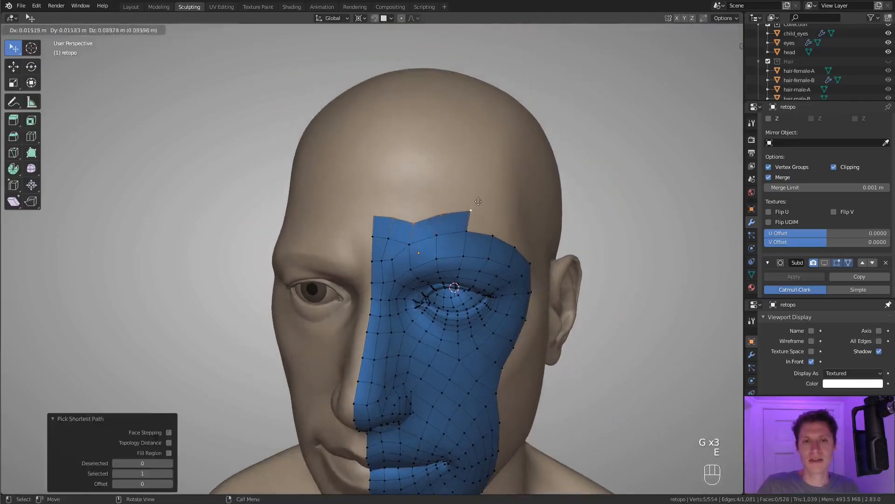
left_click(474, 193)
Reposition the vertices of the new forehead row one by one to straighten its top outline.
left_click(375, 208)
key("g")
left_click(374, 213)
left_click(389, 208)
key("g")
left_click(399, 221)
left_click(438, 209)
key("g")
left_click(459, 215)
left_click(466, 208)
key("g")
left_click(466, 224)
Adjust the vertices beside the midline above the nose bridge from an angled view and clear the selection.
middle_click_drag(460, 225, 422, 229)
left_click(331, 218)
key("g")
left_click(344, 260)
key("g")
middle_click_drag(366, 254, 404, 221)
key("a")
key("a")
key("a")
Nudge the interior vertex between the midline and the inner brow slightly outward.
middle_click_drag(442, 192, 466, 202)
left_click(391, 203)
key("g")
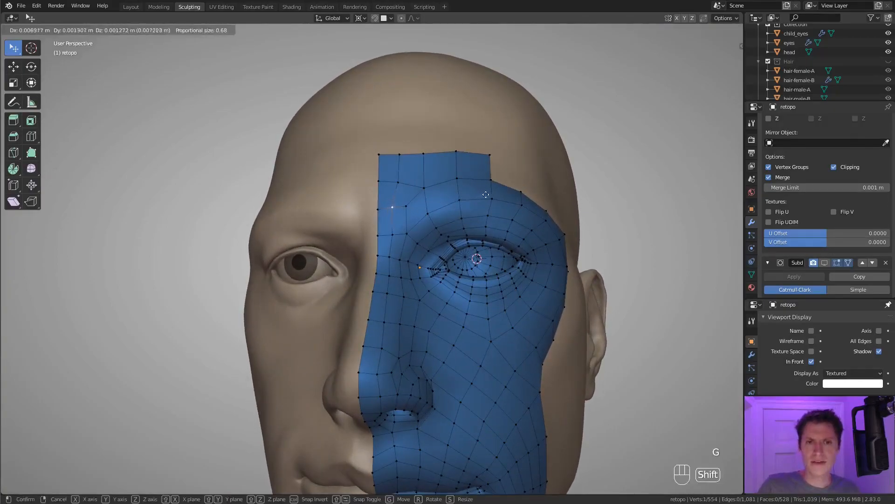
left_click(448, 194)
middle_click_drag(458, 214, 383, 228)
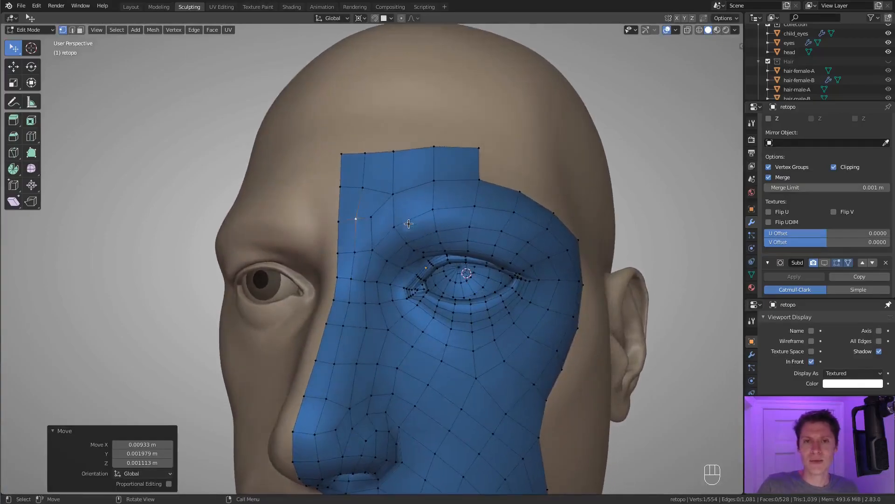
Examine the face loop over the brow and the quad where it ends at the inner brow.
key("3")
left_click(385, 219)
left_click(537, 209, "ctrl")
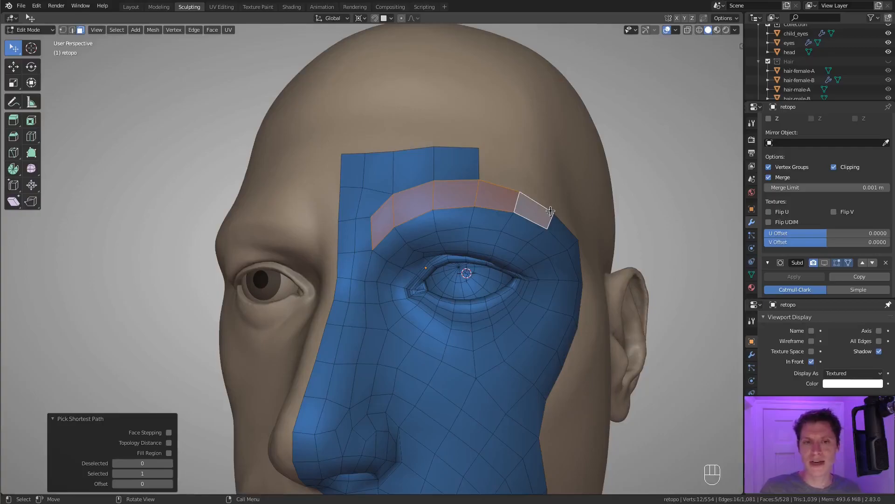
key("1")
left_click(370, 217)
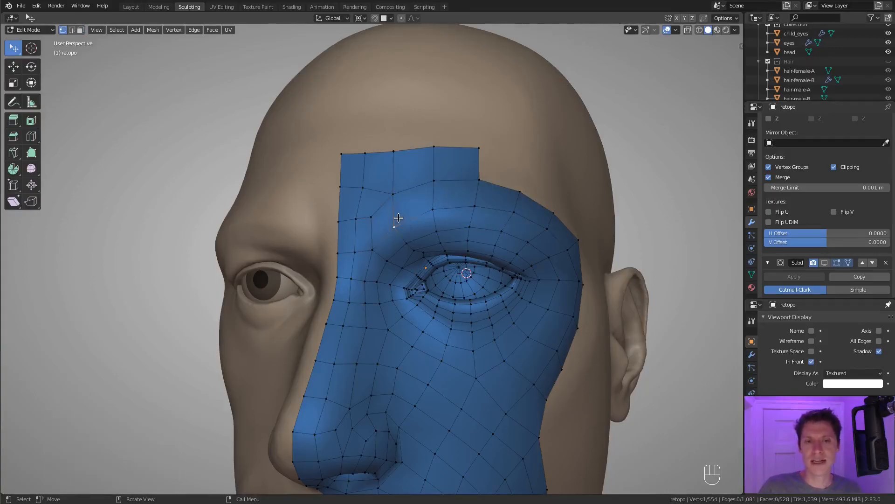
key("3")
left_click(393, 214)
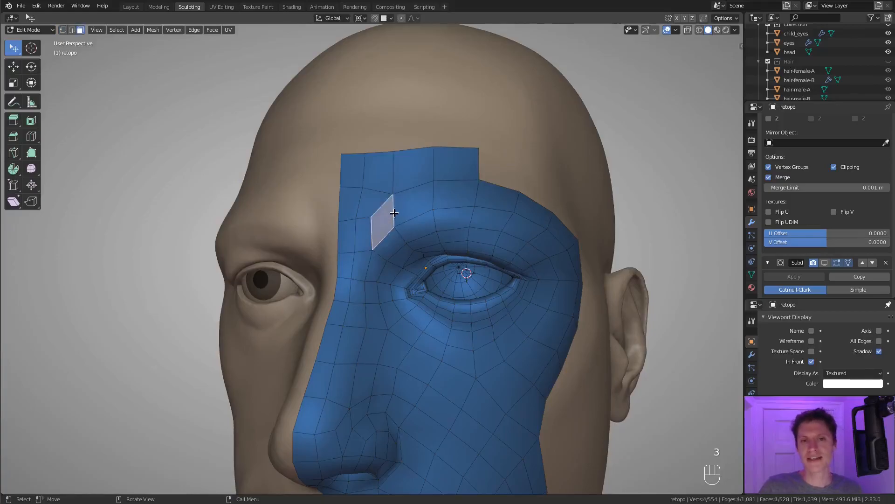
Collapse the quad at the inner brow by merging its two opposite side vertices.
key("1")
left_click(356, 219)
left_click(394, 227, "shift")
key("m")
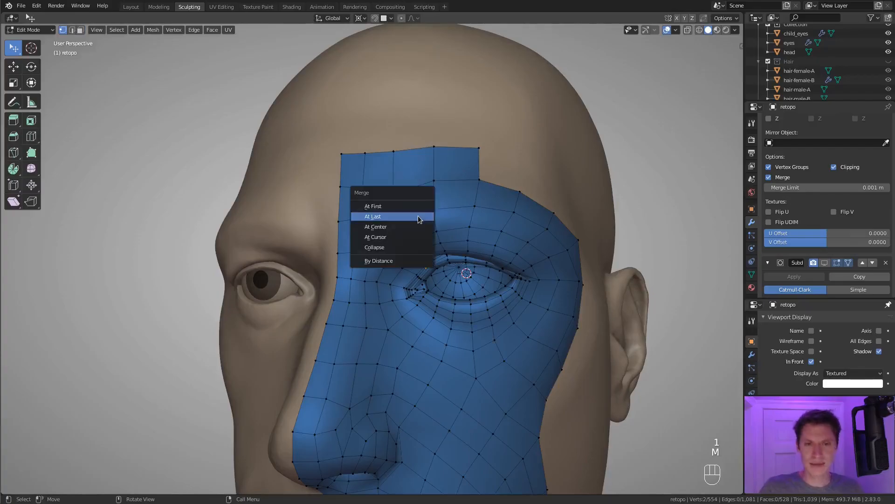
left_click(416, 222)
Reposition the merged vertex and the vertices around and below it toward the midline to even the quads.
key("g")
left_click(384, 227)
left_click(355, 224)
key("g")
left_click(381, 256)
left_click(359, 252)
left_click(342, 254, "shift")
key("g")
left_click(370, 236)
key("g")
left_click(374, 254)
Even out the row of vertices above the merged vertex, from the inner brow to the midline.
left_click(394, 193)
key("g")
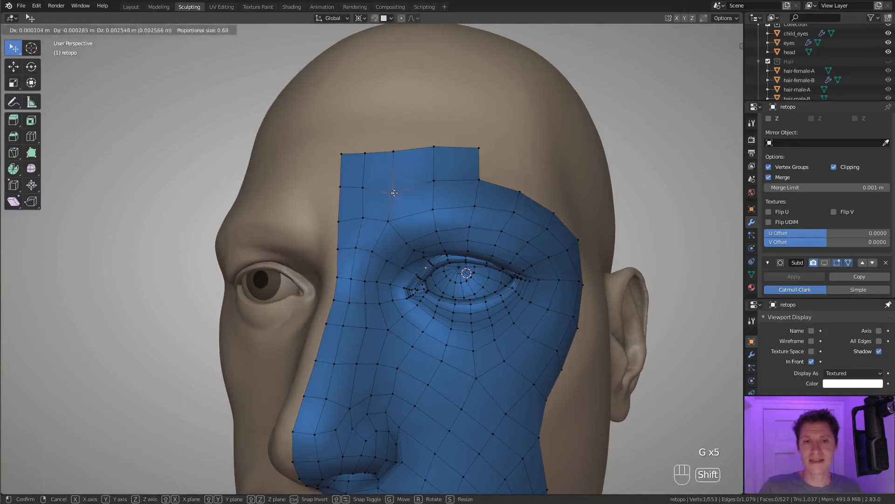
left_click(389, 155)
left_click(343, 186)
key("g")
left_click(344, 211)
left_click(367, 192)
key("g")
left_click(413, 190, "shift")
key("a")
key("a")
key("a")
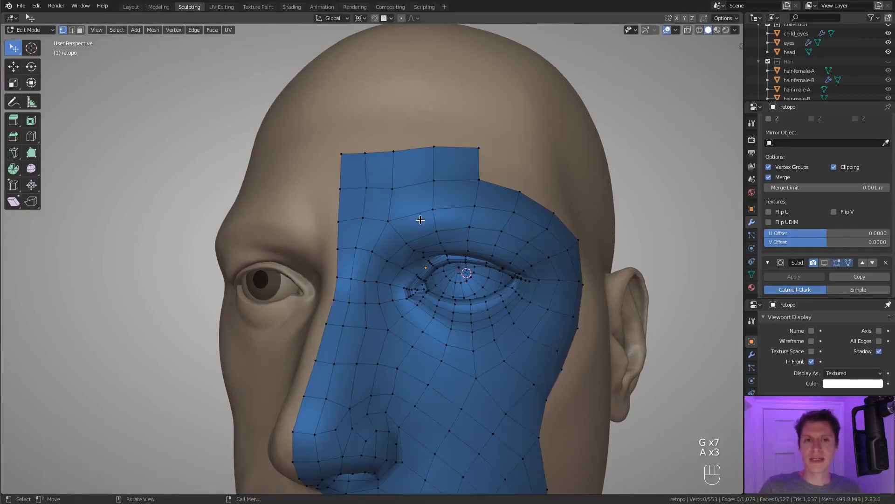
Shift the two upper vertices in the column above the inner brow slightly toward the temple.
scroll(429, 205, "down", 2)
scroll(429, 204, "up", 2)
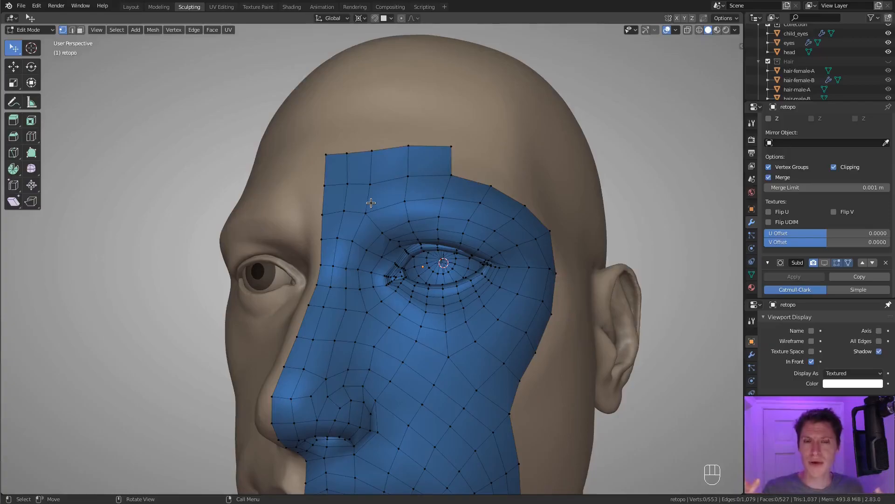
key("g")
left_click(446, 165)
left_click(380, 150)
key("g")
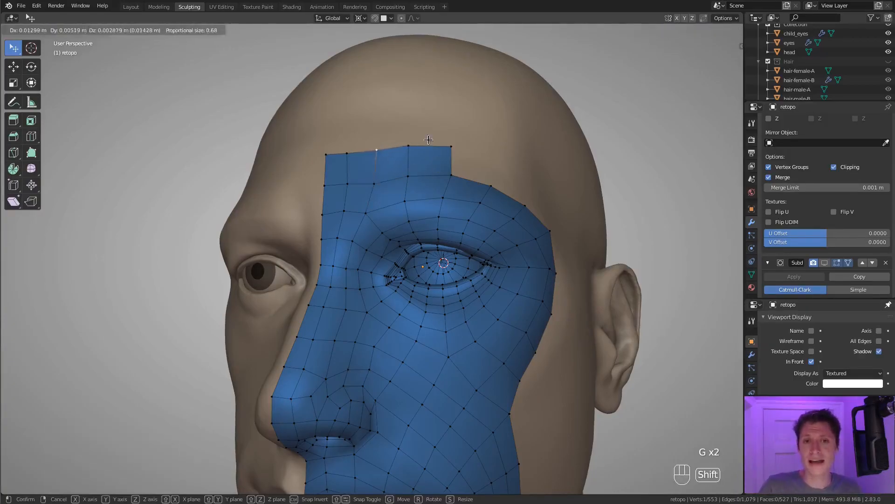
left_click(425, 139)
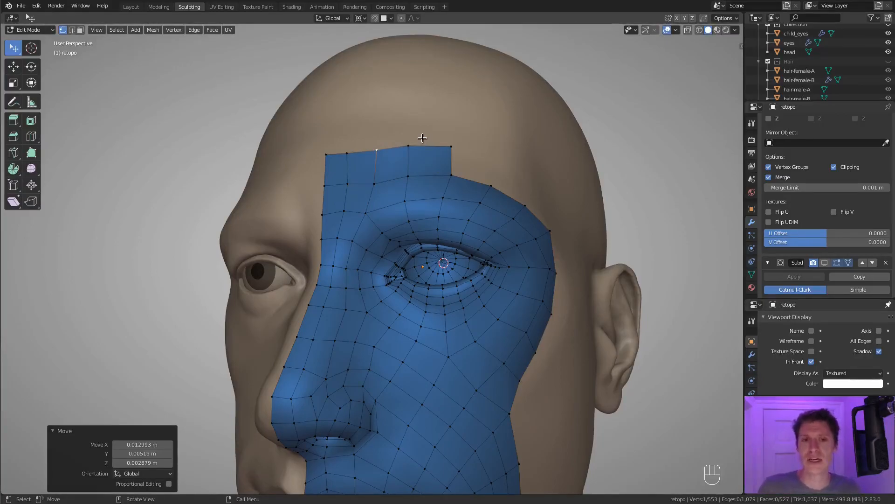
Move the two outermost vertices of the forehead row slightly outward toward the temple.
left_click(409, 146)
key("g")
key("g")
key("g")
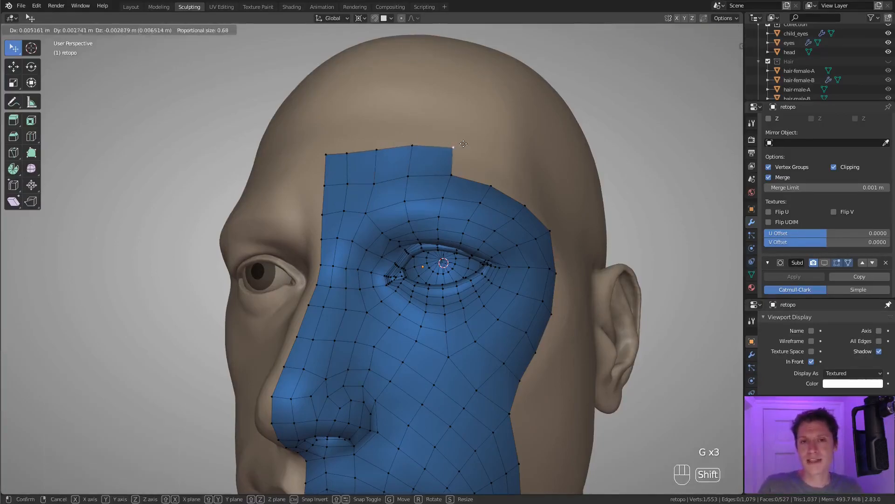
left_click(487, 138)
Fine-tune the spacing of the middle vertices along the top forehead border and clear the selection.
left_click(354, 148)
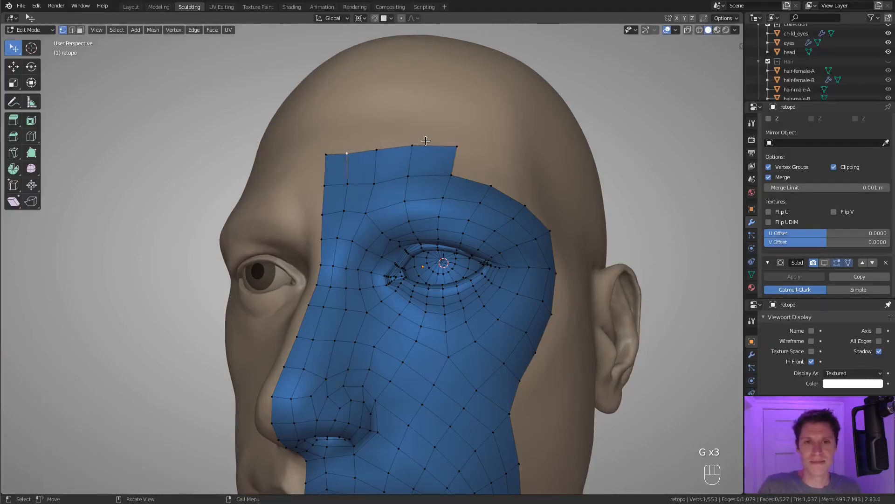
left_click(411, 156)
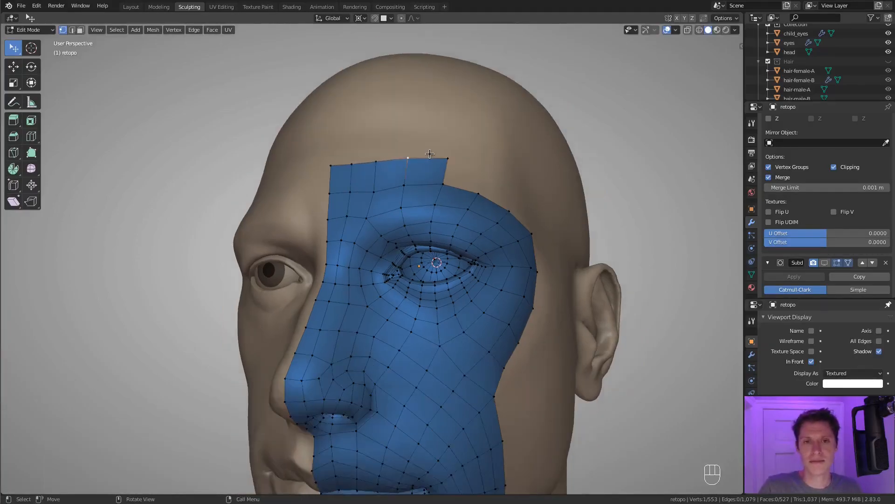
key("g")
left_click(429, 154)
left_click(379, 157)
key("g")
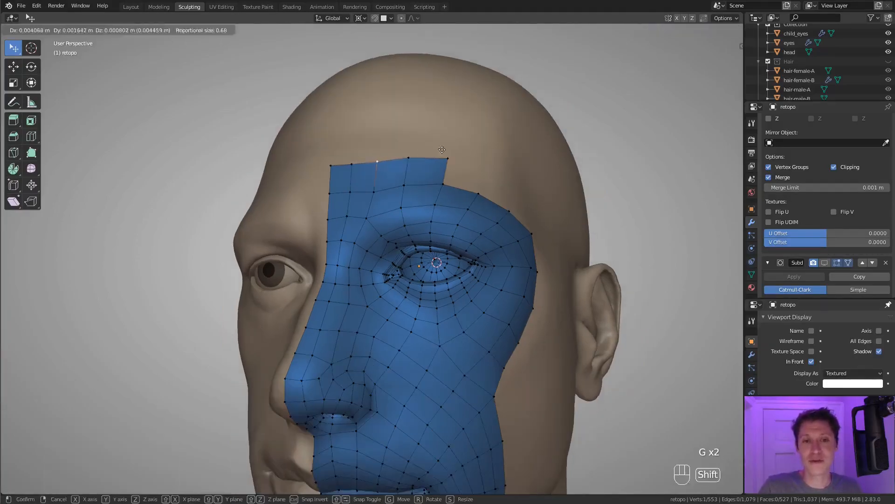
left_click(444, 151)
key("a")
key("a")
key("a")
scroll(504, 169, "down", 1)
middle_click_drag(506, 172, 502, 174)
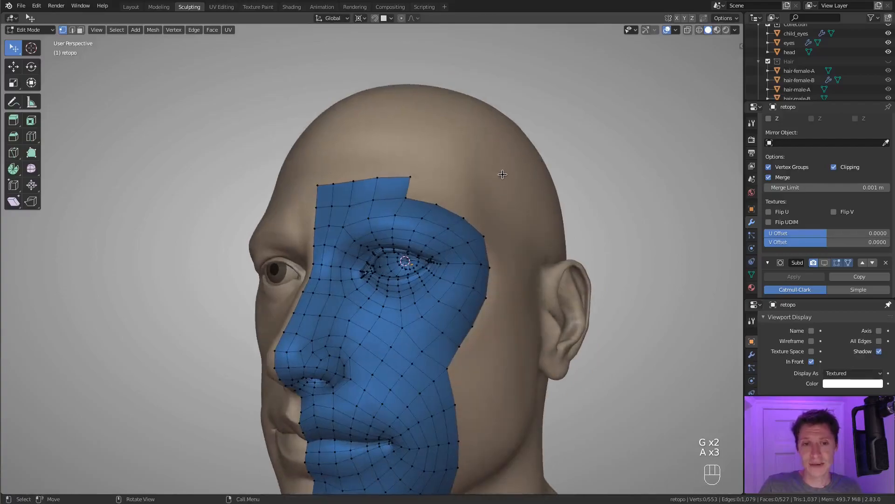
Adjust one more top-border vertex of the forehead row for even spacing and clear the selection.
key("g")
left_click(354, 195)
key("a")
key("a")
key("a")
middle_click_drag(415, 186, 420, 231)
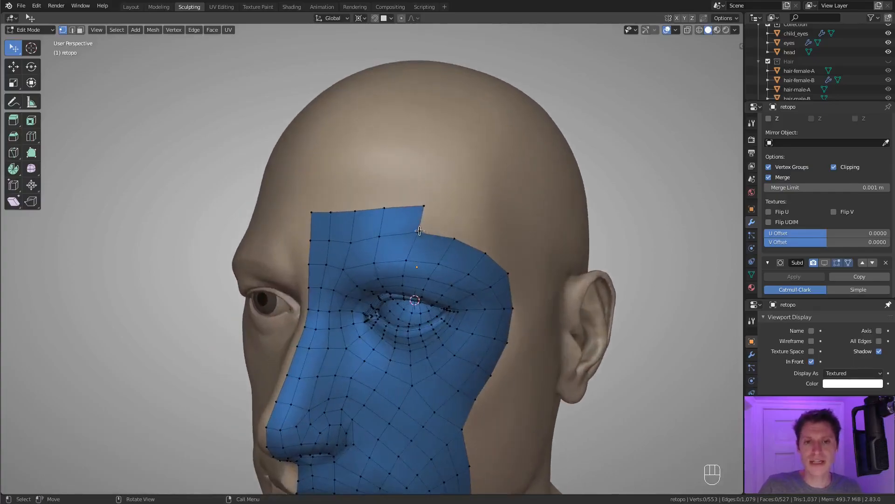
Extrude the forehead row's outer corner vertex twice toward the temple, following the brow border.
key("e")
middle_click_drag(459, 210, 445, 221)
left_click(491, 212)
key("e")
left_click(491, 236)
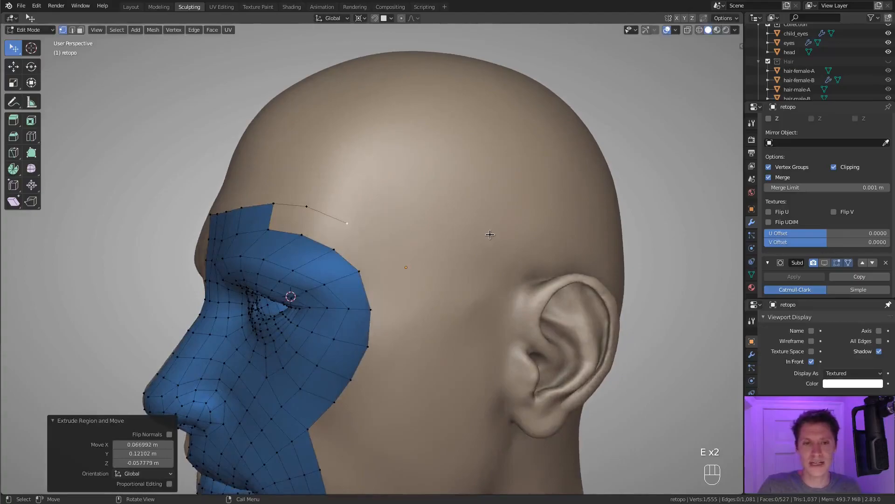
Connect the last extruded vertex to the outer brow border and fill the gap beneath with two quads.
left_click(334, 249, "shift")
key("f")
key("f")
key("f")
key("f")
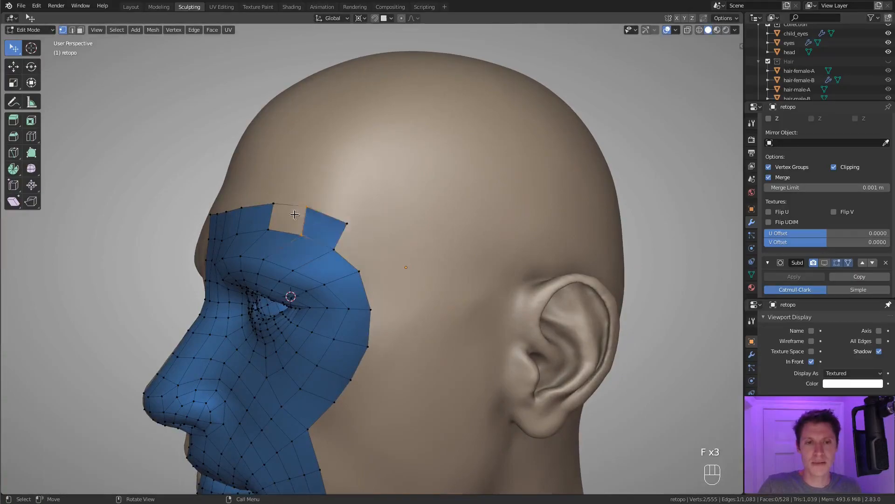
Reposition the new top-border vertices and the outer brow border vertices to smooth the corner at the temple.
key("g")
left_click(344, 223)
key("g")
left_click(349, 216)
key("g")
left_click(355, 206)
left_click(342, 240)
key("g")
left_click(350, 233)
left_click(391, 266)
key("g")
left_click(378, 273)
Reposition the vertices along the outer border beside the eye and down the cheek into a smooth curve.
left_click(345, 313)
key("g")
left_click(338, 313)
left_click(361, 308)
key("g")
left_click(349, 308)
left_click(360, 332)
key("g")
left_click(350, 337)
left_click(349, 369)
middle_click_drag(351, 372, 359, 358)
left_click(357, 357)
key("g")
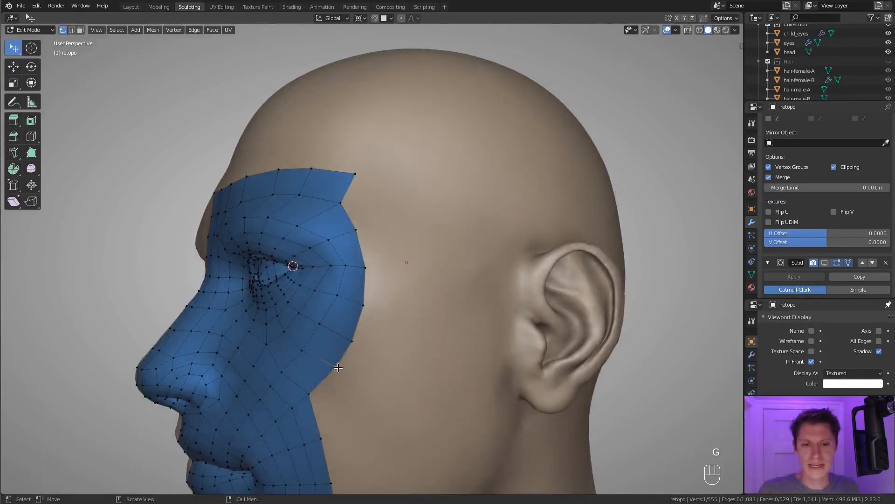
left_click(336, 368)
Move the interior vertices beside the outer eye corner outward to space the temple quads evenly.
left_click(331, 266, "shift")
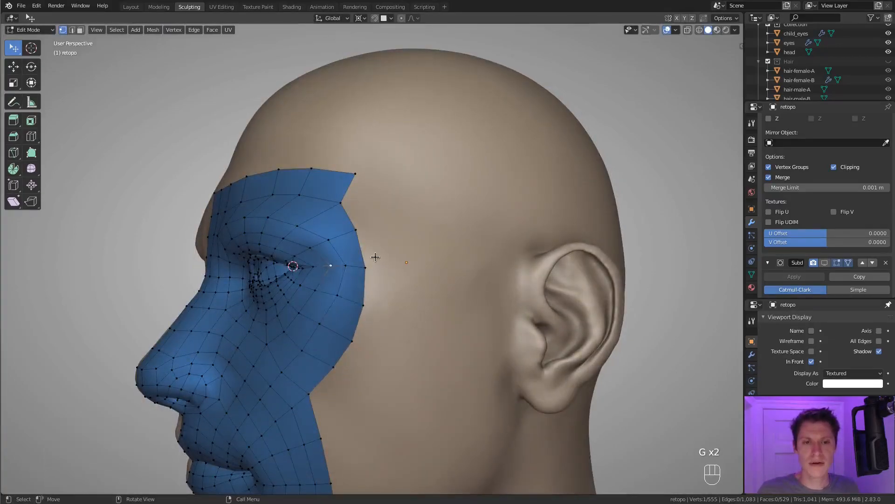
middle_click_drag(335, 267, 400, 256)
key("g")
left_click(419, 252)
key("g")
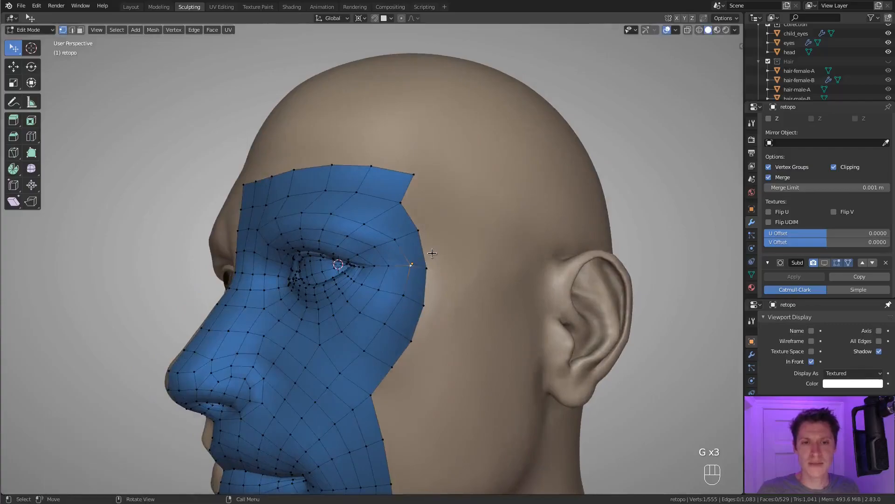
left_click(431, 253)
middle_click_drag(411, 240, 399, 190)
left_click(400, 190)
key("f")
left_click(398, 187)
key("ctrl+z")
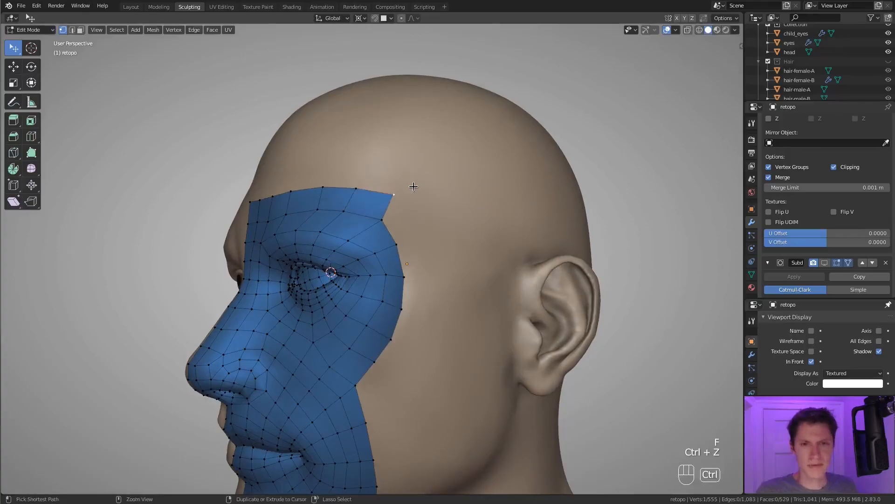
key("ctrl+z")
Extrude two separate vertices from the outer brow border vertex, one up and one back across the temple.
key("g")
key("e")
left_click(447, 190)
left_click(396, 244)
key("e")
left_click(449, 232)
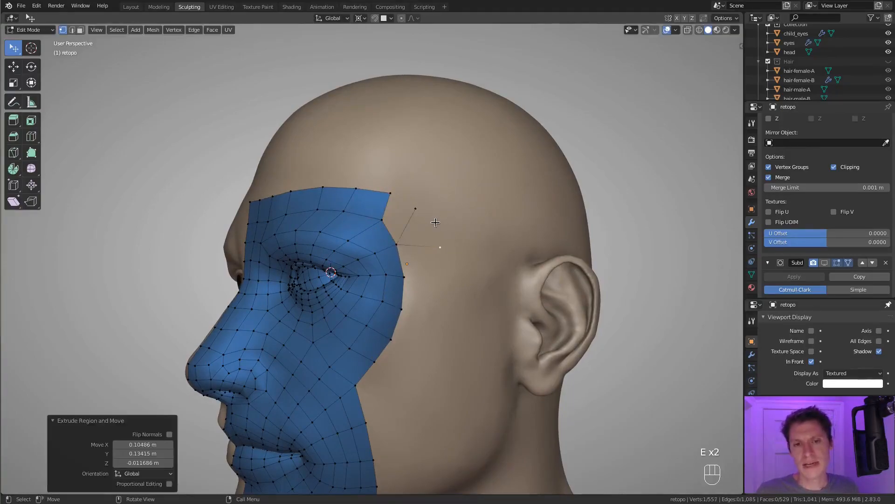
Add a corner vertex between the two extruded temple vertices, connect it and fill the quad.
right_click(440, 223, "ctrl")
left_click(426, 213, "shift")
key("f")
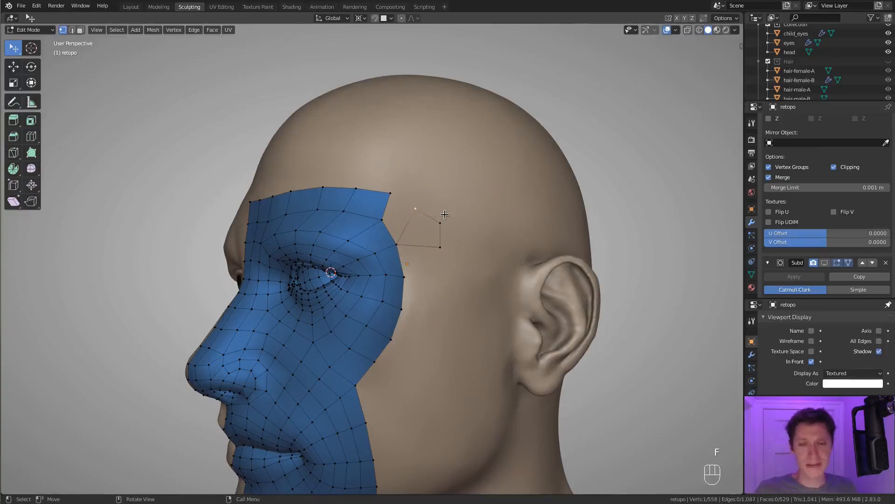
key("f")
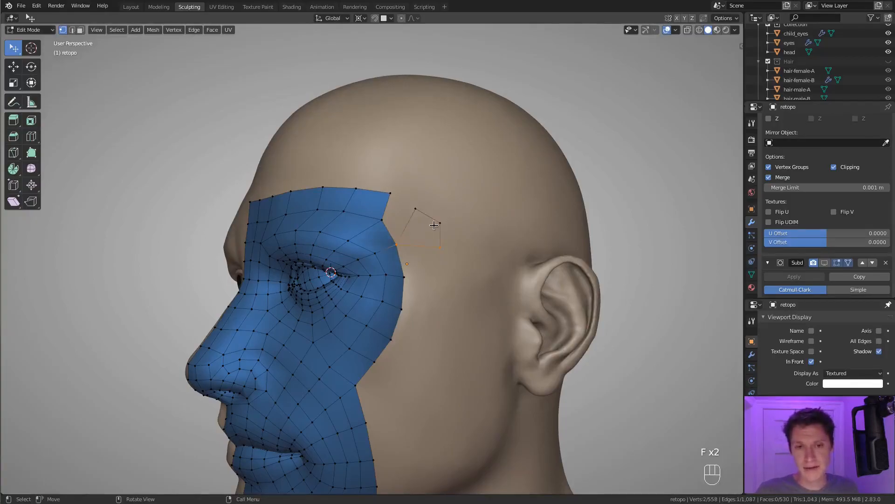
Recalculate the normals of the entire retopology mesh to face outward, then clear the selection.
key("a")
key("shift+n")
key("a")
key("a")
key("a")
middle_click_drag(434, 225, 389, 204)
left_click(389, 204)
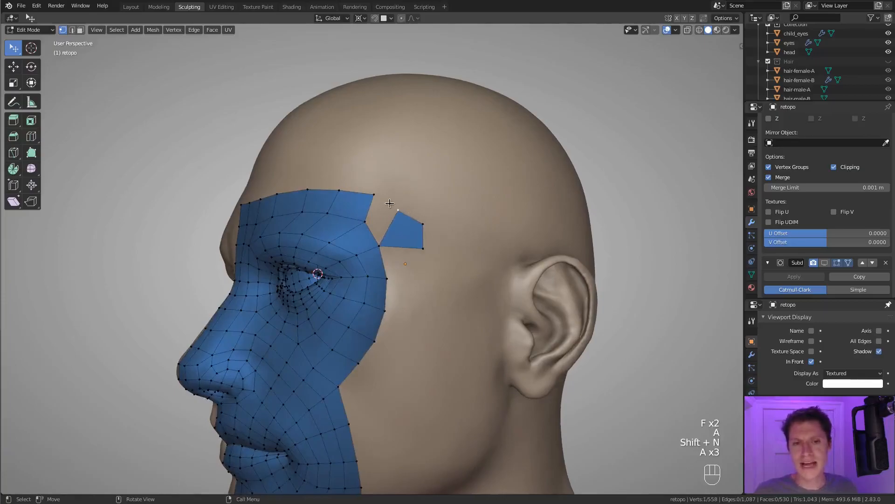
key("e")
left_click(461, 205)
left_click(423, 225)
key("e")
left_click(441, 254)
left_click(464, 210)
key("e")
left_click(469, 225)
left_click(448, 186, "shift")
key("x")
left_click(488, 185)
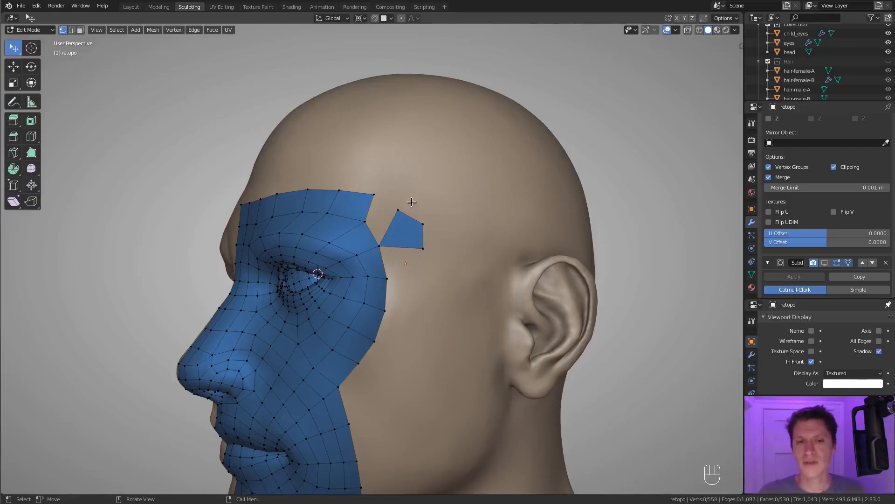
Fill the gap between the new temple quad and the brow border, and adjust its upper corner vertex.
left_click(366, 221)
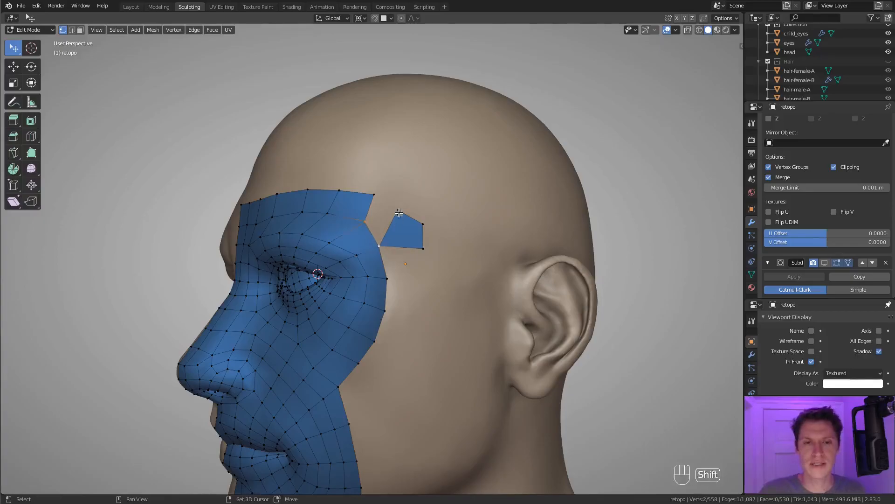
key("f")
key("g")
left_click(398, 216)
Reposition the forehead and brow vertices around the filled temple gap to even out the quads.
key("g")
left_click(334, 216)
key("g")
left_click(354, 220)
middle_click_drag(353, 220, 392, 233)
key("g")
left_click(383, 231)
key("a")
left_click(401, 265)
middle_click_drag(401, 265, 438, 229)
key("g")
left_click(420, 194)
key("a")
key("a")
key("a")
Extrude a chain of four vertices from the temple quad's lower back corner down alongside the cheek border.
left_click(425, 235)
key("e")
left_click(436, 231)
key("e")
left_click(435, 275)
key("e")
left_click(428, 306)
key("e")
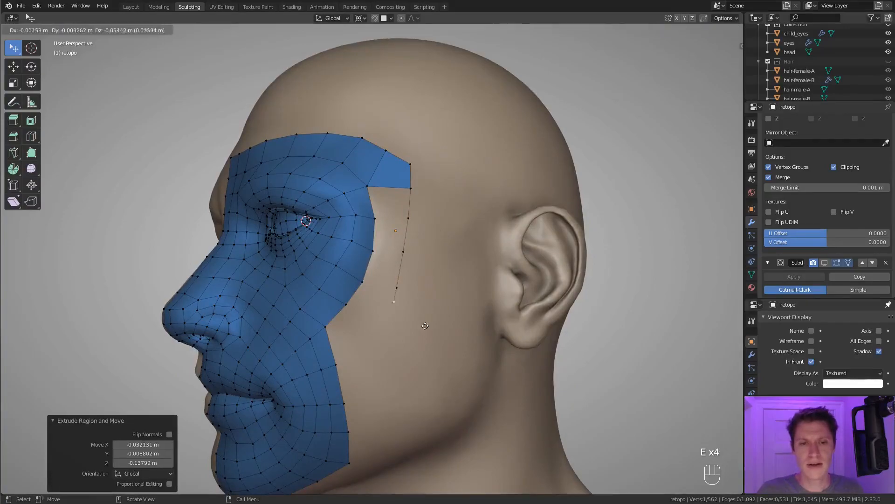
left_click(440, 322)
Move the chain's last vertex in toward the cheek and connect it to the cheek border vertex below.
middle_click_drag(440, 321, 437, 300)
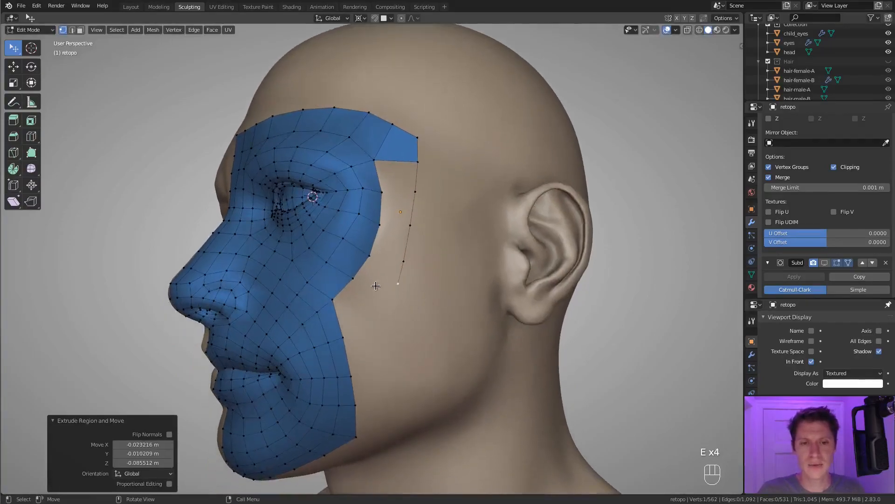
key("g")
left_click(378, 286)
key("f")
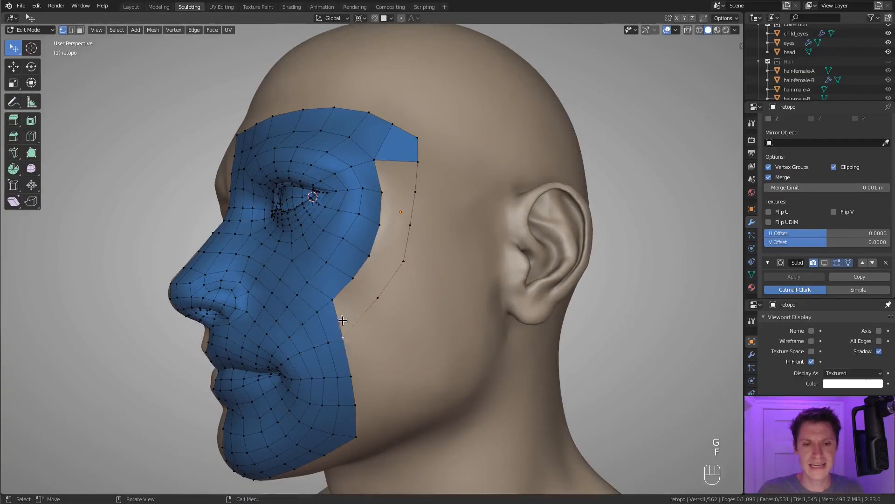
Fill the strip between the vertex chain and the outer eye and cheek border with quads, adjusting its lowest outer vertex.
key("f")
key("f")
key("f")
key("f")
key("f")
key("f")
key("f")
key("g")
left_click(350, 339)
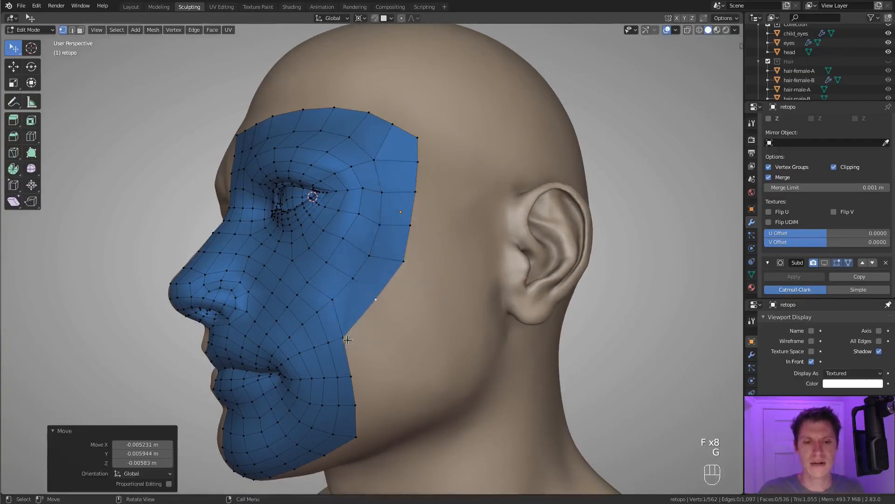
Extrude one vertex back from the strip's lowest outer vertex, and extrude the cheek border below it back toward the jaw.
key("e")
left_click(438, 291)
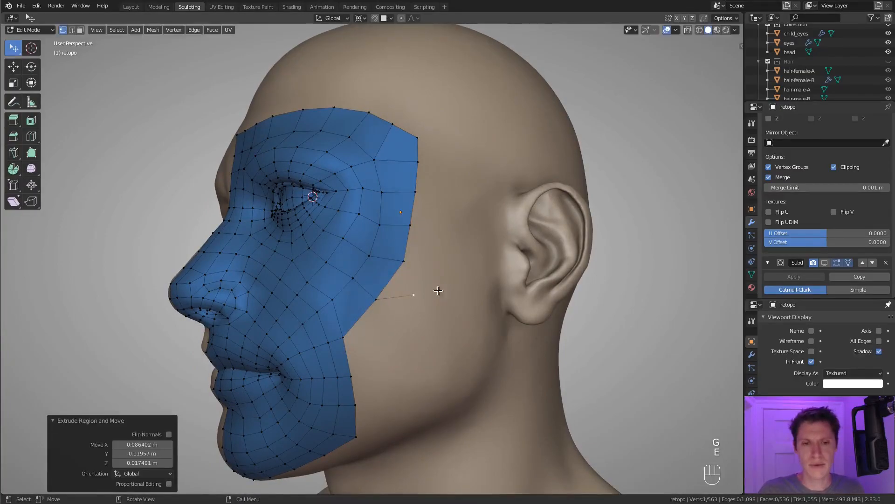
left_click(348, 334)
left_click(357, 436, "ctrl")
key("e")
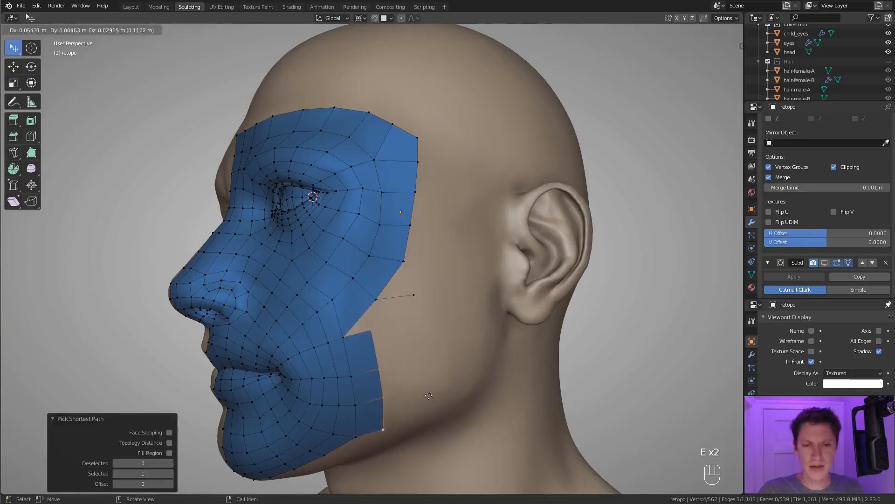
left_click(441, 390)
Set the pivot point to the active element, scale the extruded cheek edge to 0.813 and rotate it slightly.
middle_click_drag(441, 391, 447, 298)
key("s")
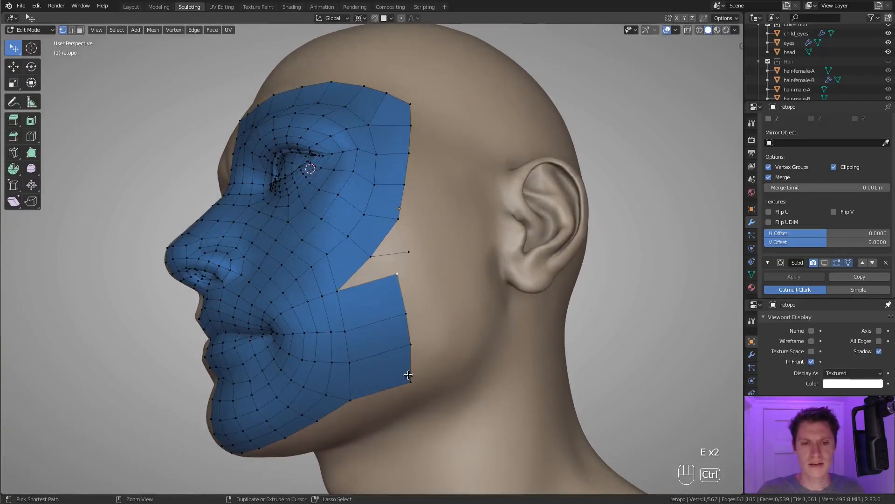
right_click(446, 297)
left_click(359, 18)
left_click(382, 58)
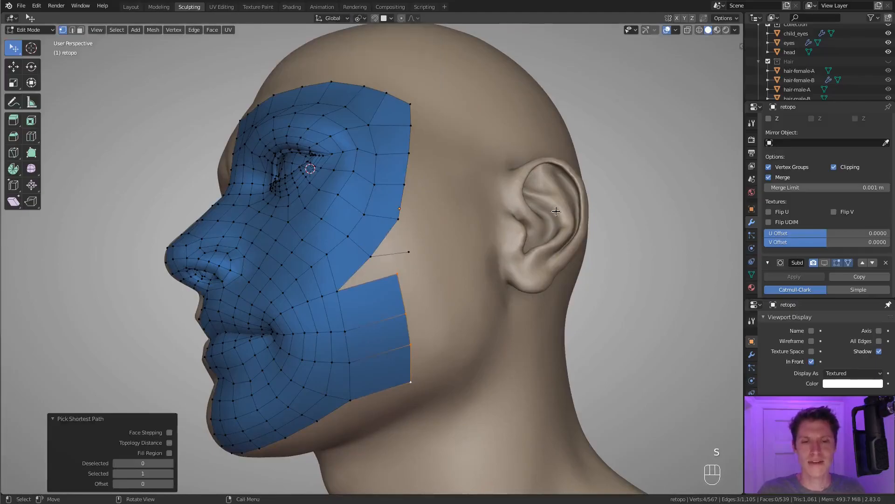
key("s")
left_click(525, 240)
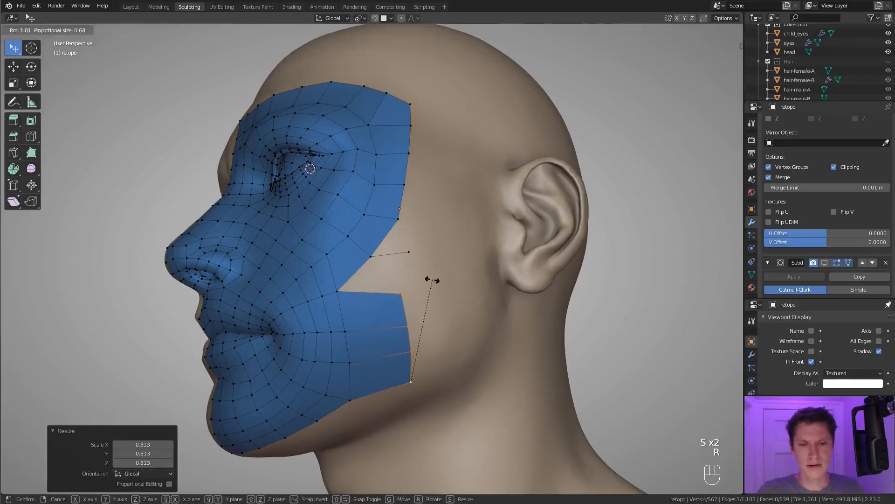
Connect the extruded cheek edge to the loose vertex above, fill the quad and adjust its upper inner corner.
left_click(406, 295)
left_click(410, 253, "shift")
key("f")
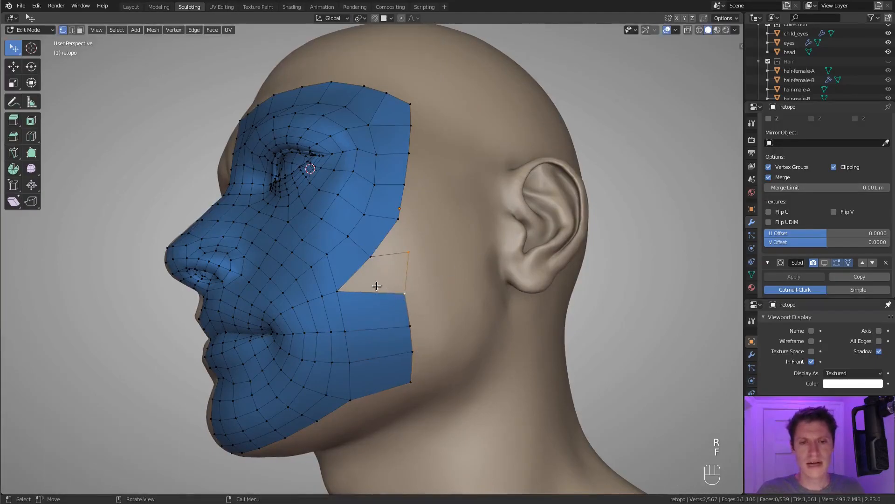
key("f")
key("g")
left_click(402, 256)
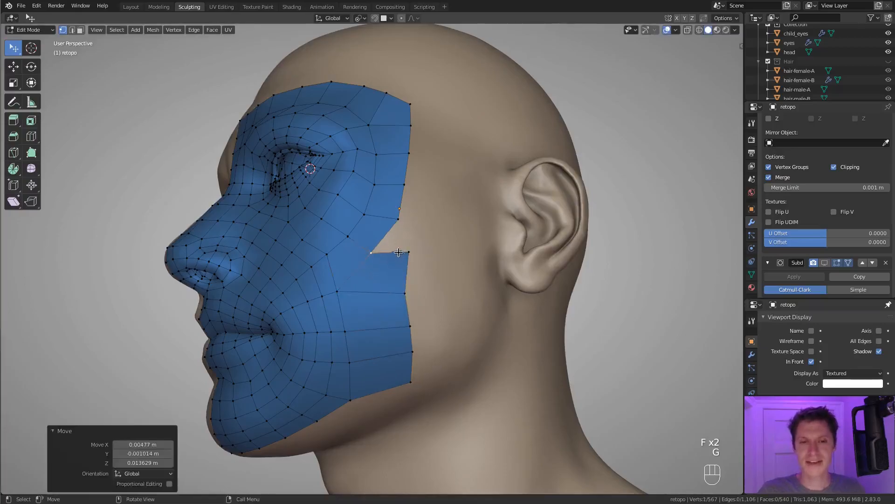
Nudge the back border vertices of the temple strip into a smoother curve.
key("a")
left_click(404, 185)
key("g")
left_click(410, 182)
key("g")
left_click(433, 178)
left_click(408, 153)
key("g")
left_click(398, 158)
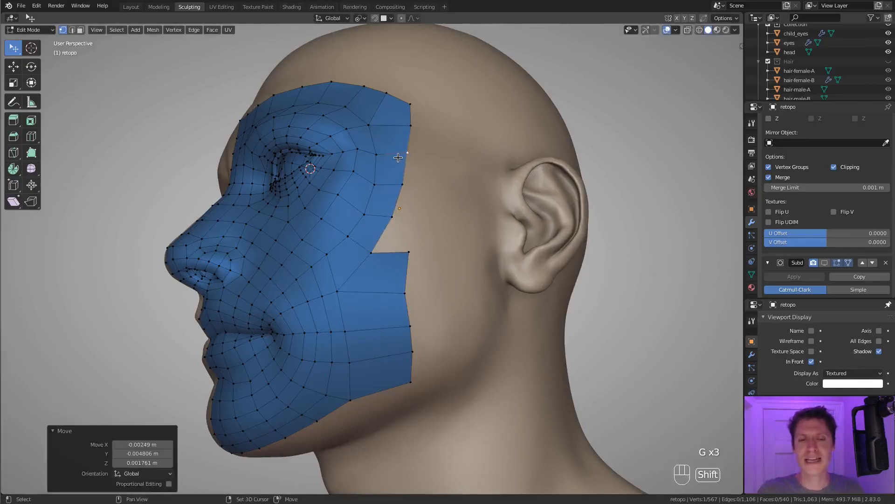
Select the face loops around the eye and examine how they flow into the surrounding mesh.
middle_click_drag(398, 158, 360, 178)
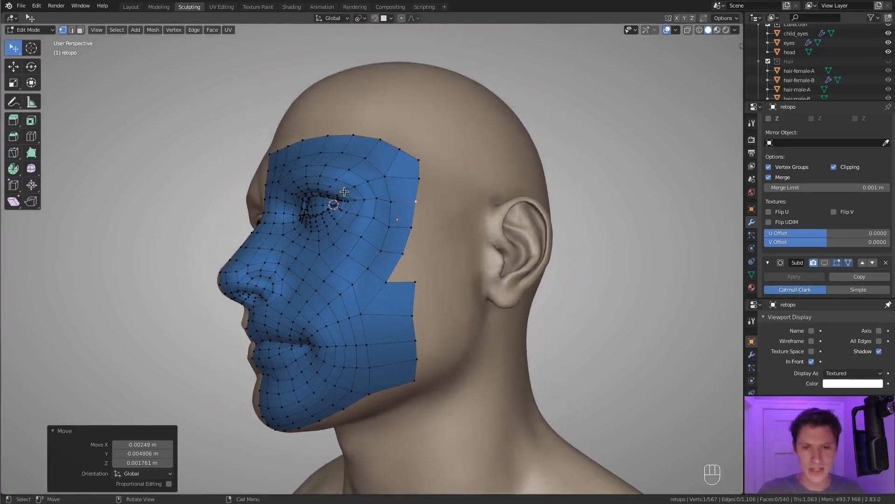
key("c")
mouse_move(373, 189)
left_mouse_down()
mouse_move(307, 181)
mouse_move(301, 226)
mouse_move(350, 227)
mouse_move(307, 261)
mouse_move(280, 268)
mouse_move(327, 284)
mouse_move(338, 136)
mouse_move(279, 168)
mouse_move(262, 201)
mouse_move(390, 152)
left_mouse_up()
right_click(389, 152)
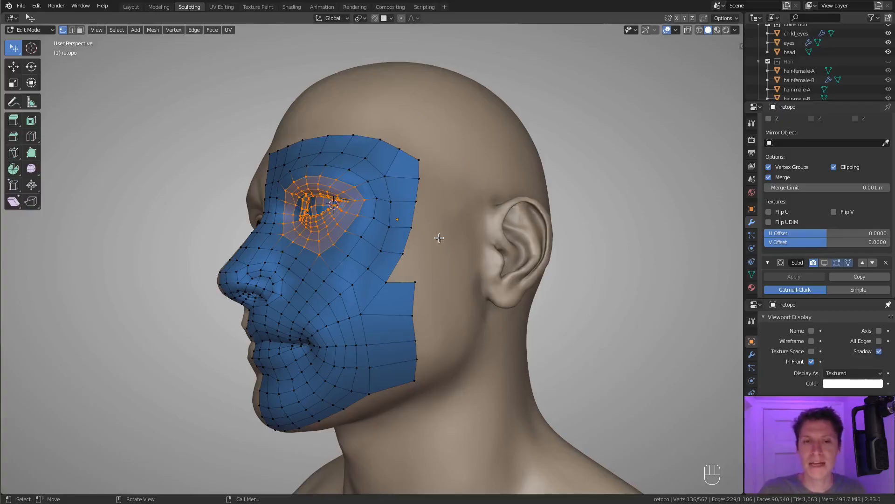
middle_click_drag(443, 241, 413, 228)
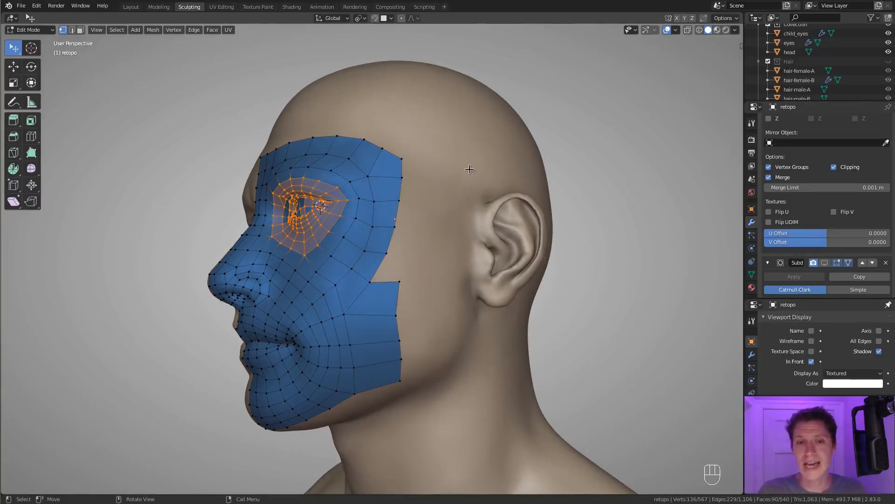
middle_click_drag(471, 166, 415, 168)
Extrude the temple's back border toward the ear and fill the notch between it and the cheek strip.
left_click(385, 161)
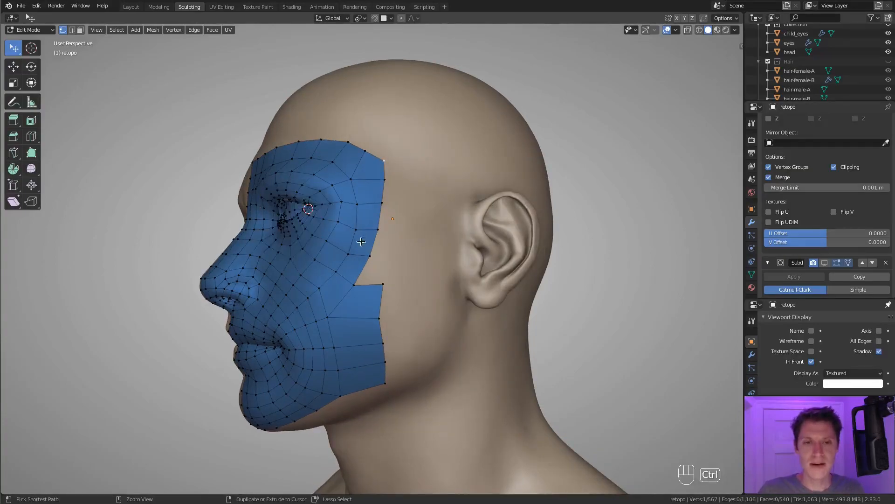
left_click(370, 256, "ctrl")
key("e")
left_click(422, 240)
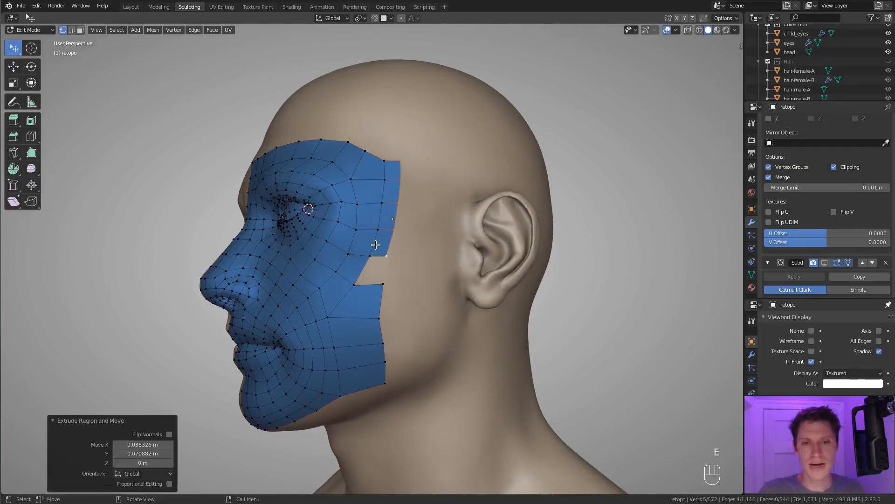
left_click(383, 284)
left_click(384, 257, "shift")
key("f")
key("f")
Extrude the whole back border from temple to jaw up to the ear and scale the new edge to 0.642.
key("a")
key("a")
key("a")
left_click(392, 376, "ctrl")
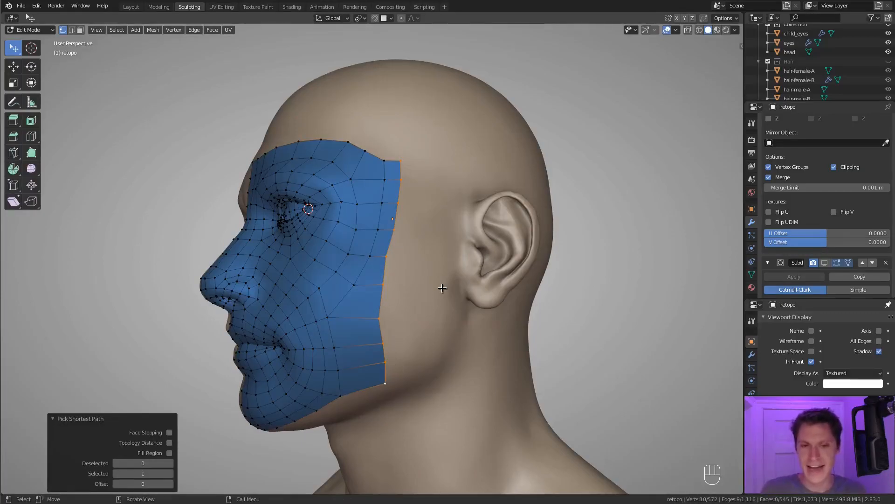
key("e")
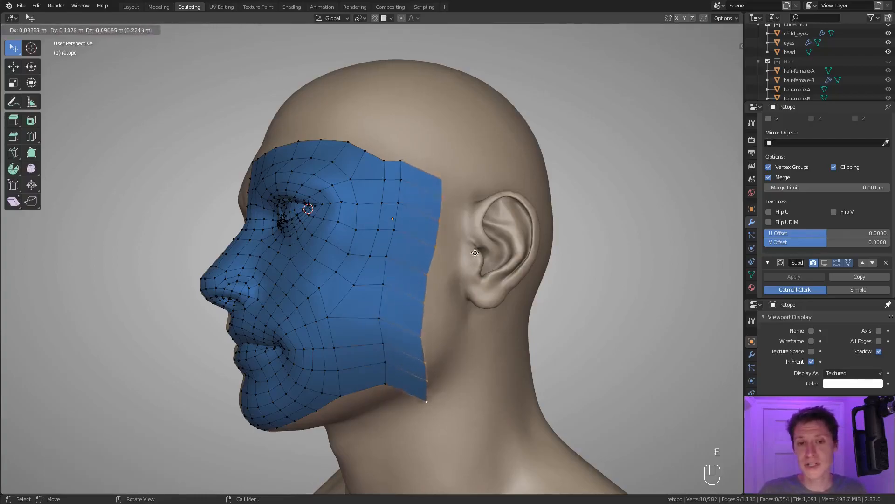
left_click(488, 265)
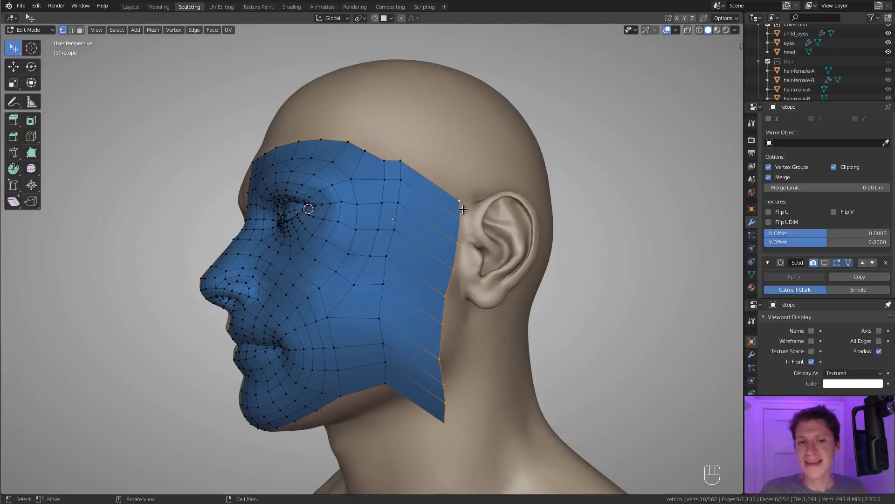
key("s")
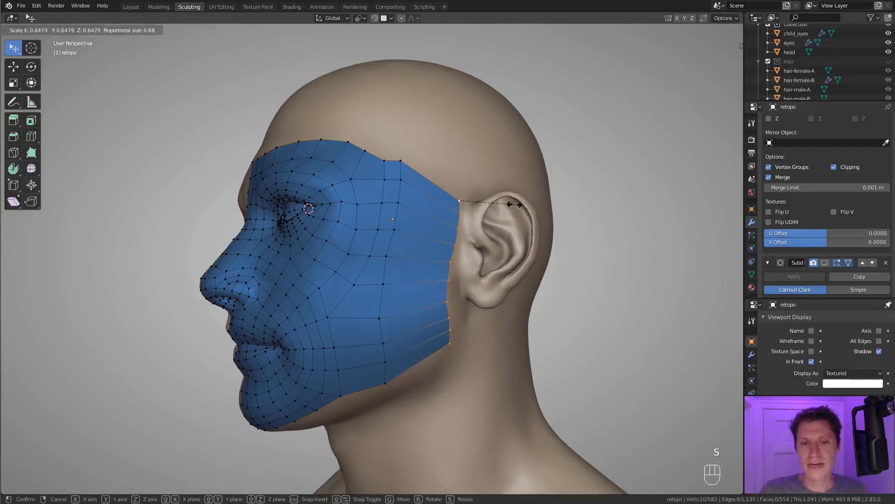
left_click(515, 204)
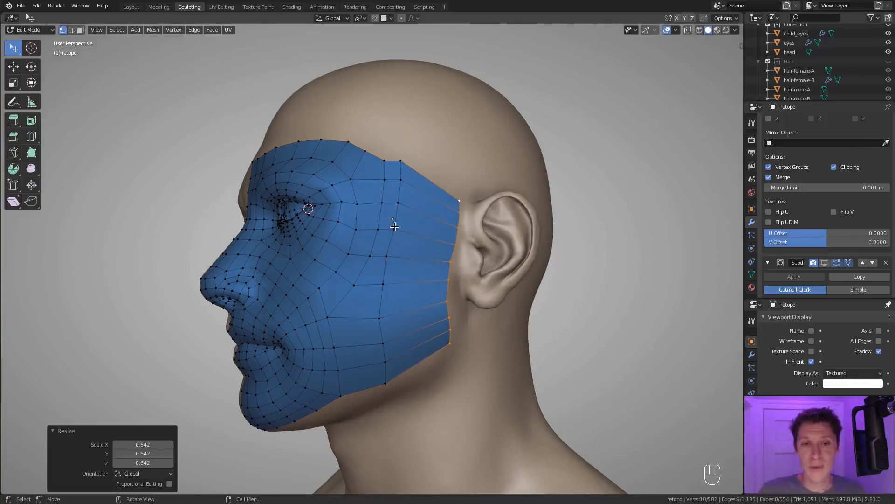
Lower the top border vertex of the temple and add two loop cuts through the wide strip before the ear.
left_click(400, 162)
key("g")
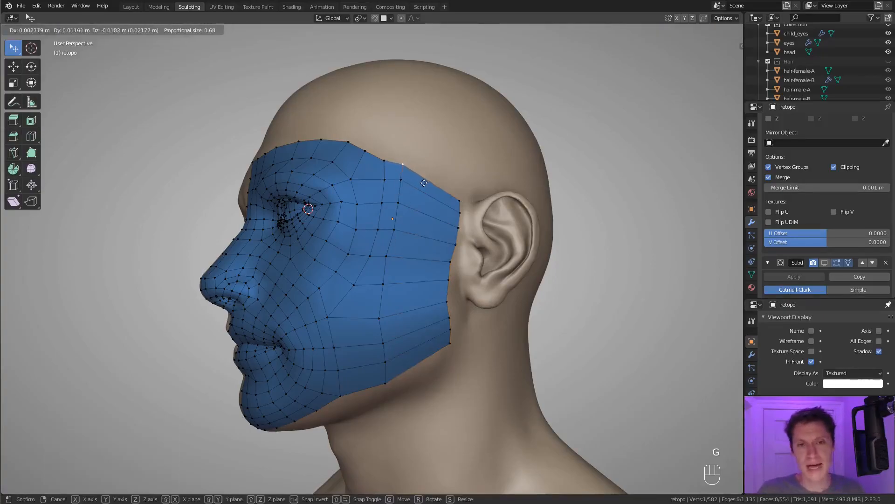
left_click(417, 181)
middle_click_drag(417, 182, 406, 226)
key("ctrl+r")
scroll(406, 226, "up", 1)
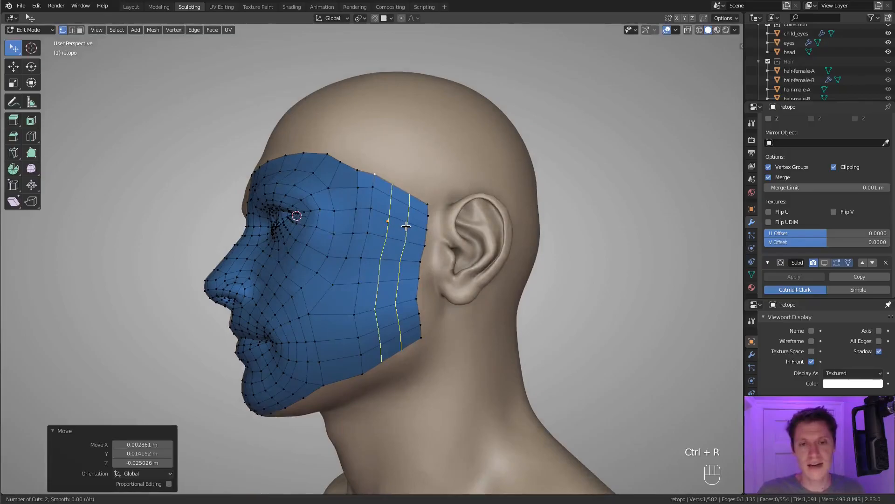
left_click(406, 225)
right_click(406, 226)
key("g")
left_click(406, 225)
Reposition the vertices along the lower jaw border to even out the bottom edge.
middle_click_drag(406, 225, 436, 304)
left_click(419, 338)
key("g")
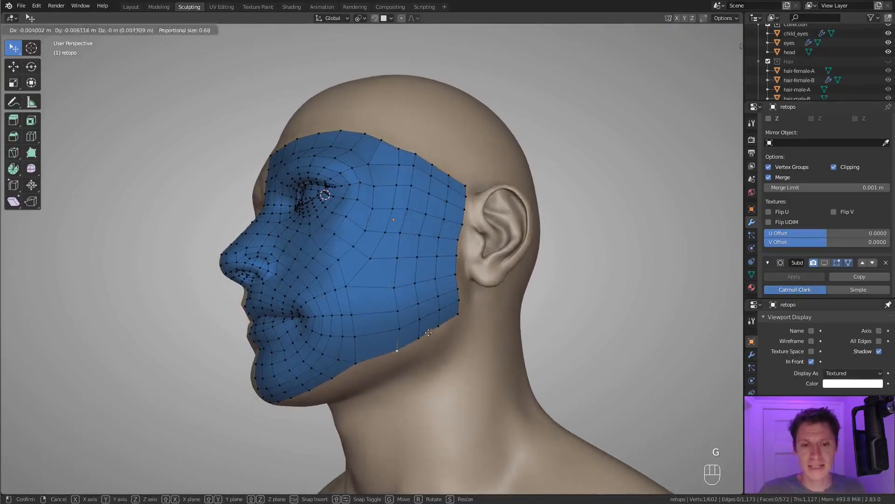
left_click(420, 336)
left_click(417, 340)
key("g")
left_click(441, 329)
middle_click_drag(441, 330, 427, 299)
key("g")
left_click(424, 288)
Move the lower back-edge vertices beneath the earlobe into an evenly spaced line.
left_click(434, 275)
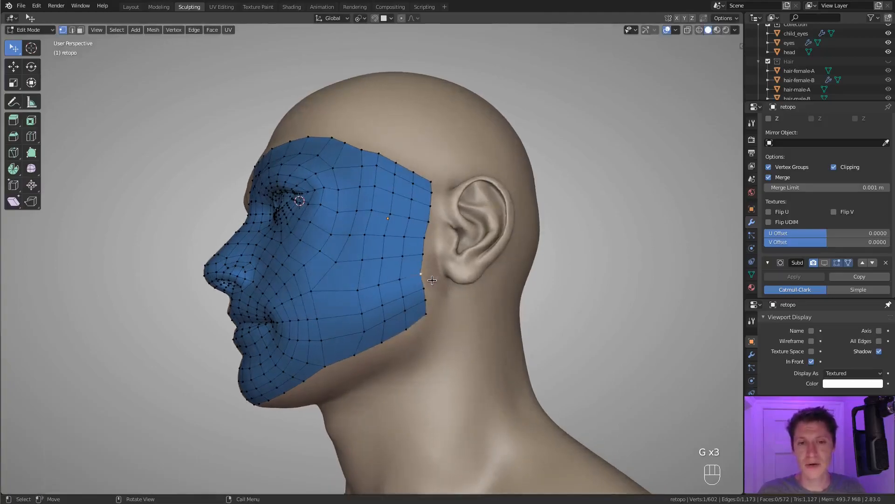
key("g")
left_click(437, 304)
left_click(432, 300)
key("g")
left_click(436, 294)
left_click(431, 285)
key("g")
left_click(439, 281)
left_click(432, 274)
key("g")
left_click(429, 268)
Adjust the upper back-edge vertices in front of the ear to straighten and space the edge.
left_click(426, 256)
key("g")
left_click(433, 253)
left_click(427, 238)
key("g")
left_click(429, 222)
left_click(430, 210)
key("g")
left_click(429, 208)
left_click(428, 196)
key("g")
left_click(428, 193)
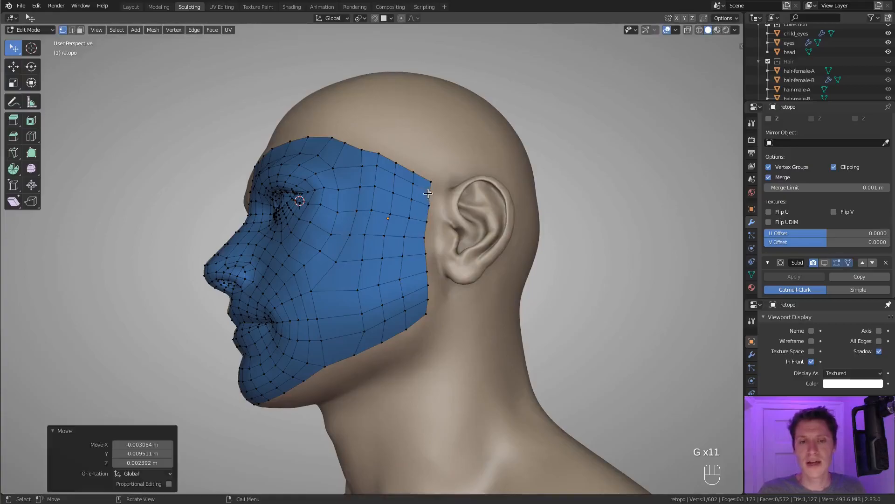
Reposition the vertices along the upper temple border to even out their spacing.
left_click(360, 148)
key("g")
left_click(364, 146)
left_click(383, 161)
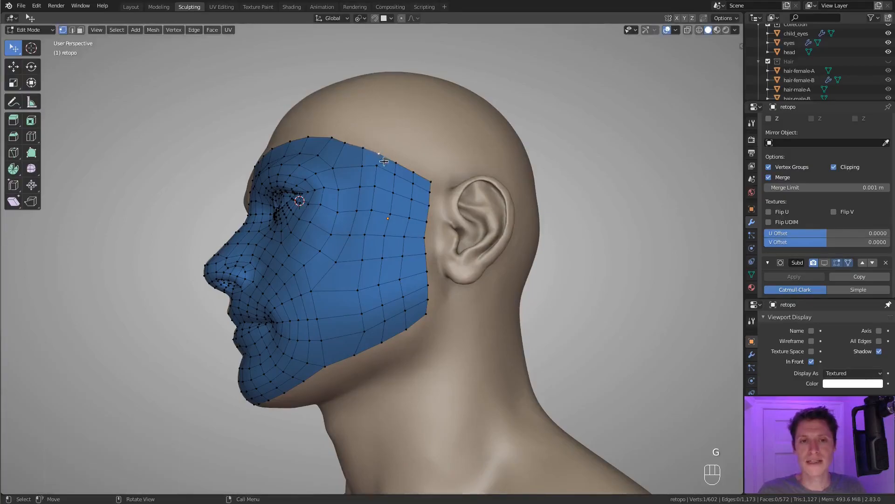
key("g")
left_click(394, 165)
left_click(403, 169)
key("g")
left_click(404, 170)
Select the interior temple and cheek vertices and apply Smooth Vertices repeatedly to even out the quads.
middle_click_drag(406, 172, 409, 208, "ctrl")
key("a")
key("a")
key("a")
key("c")
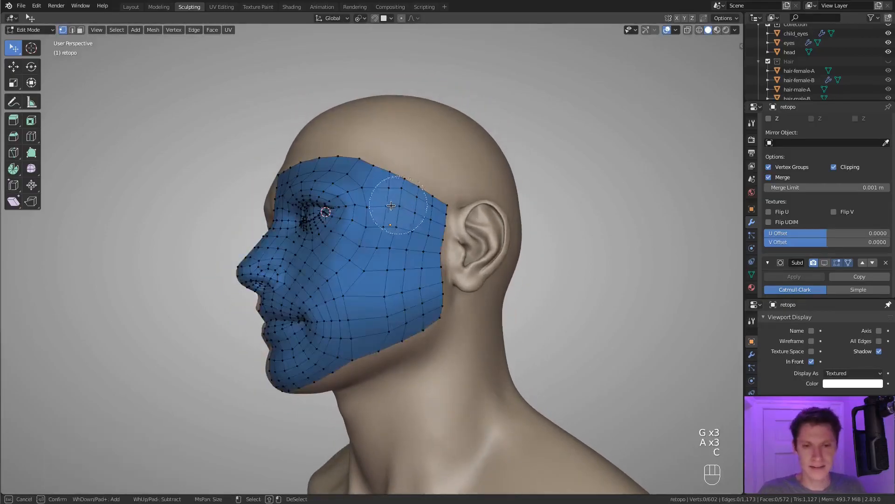
scroll(376, 206, "up", 4)
mouse_move(375, 211)
left_mouse_down()
mouse_move(351, 264)
mouse_move(344, 313)
mouse_move(379, 330)
mouse_move(413, 300)
mouse_move(424, 218)
mouse_move(390, 224)
mouse_move(390, 296)
left_mouse_up()
right_click(390, 296)
middle_click_drag(390, 296, 352, 85)
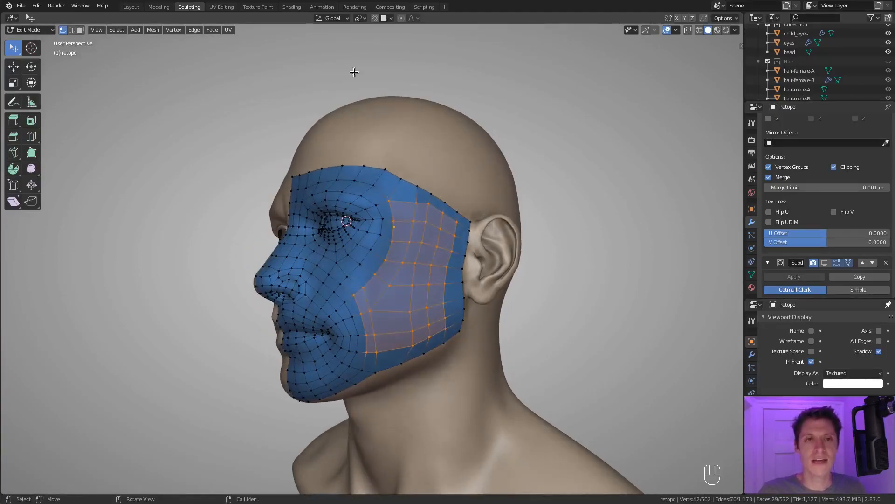
left_click(174, 30)
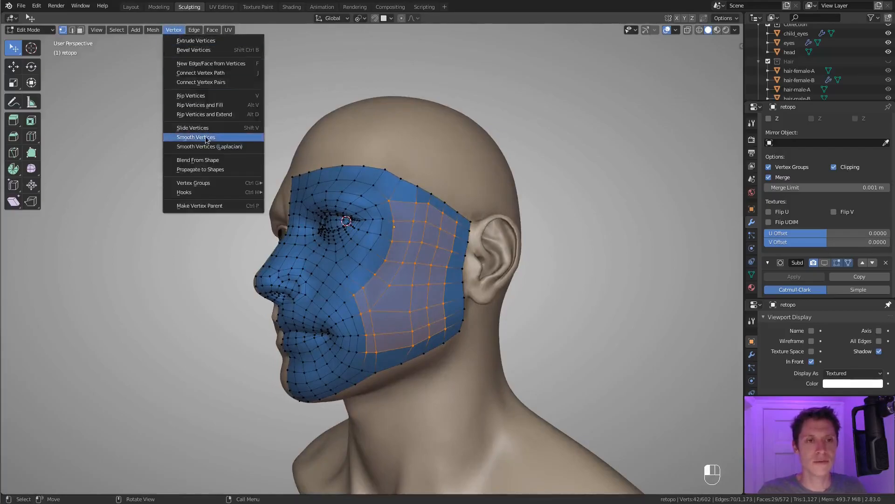
left_click(191, 137)
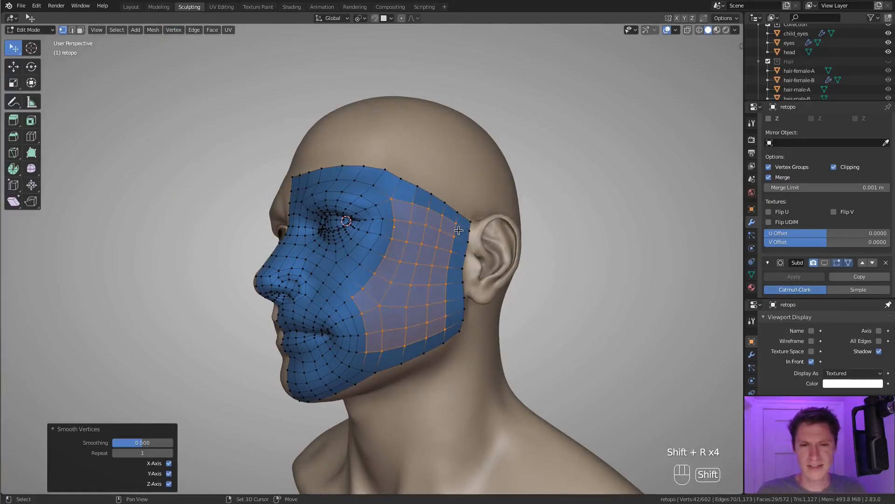
key("shift+r")
key("shift+r")
Snap the smoothed temple and cheek vertices back onto the head surface.
key("g")
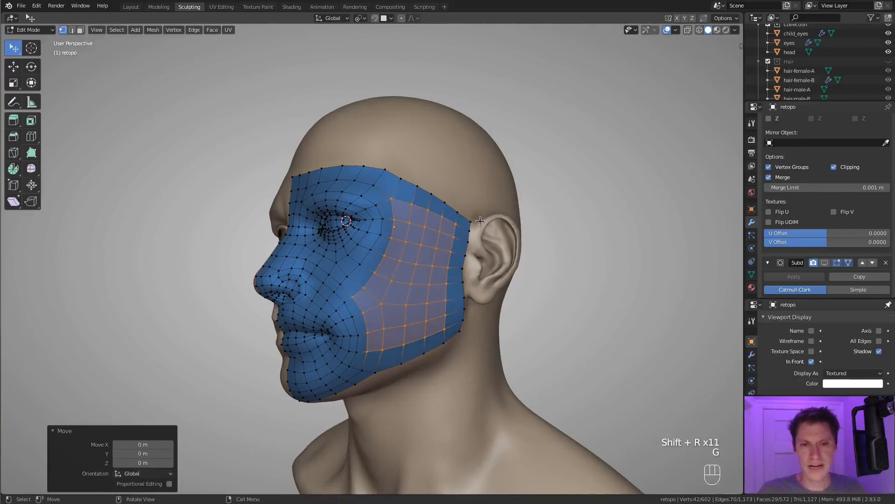
middle_click_drag(498, 270, 481, 238)
key("g")
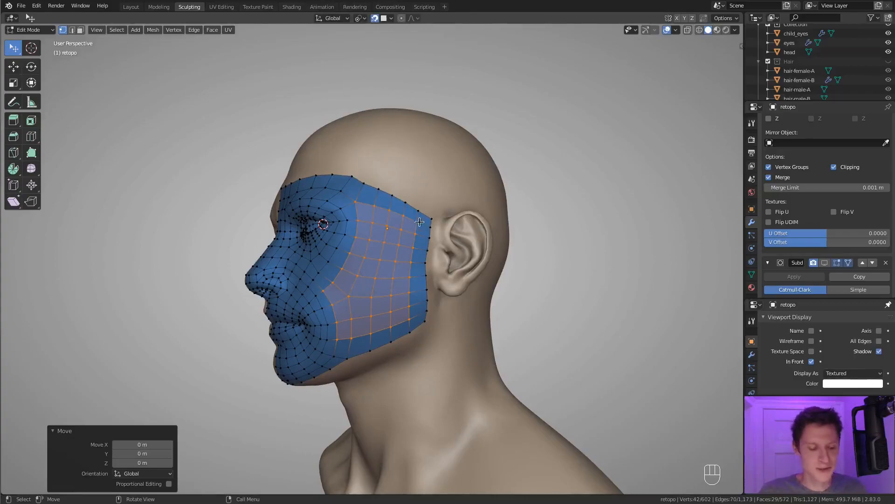
key("g")
left_click(417, 208)
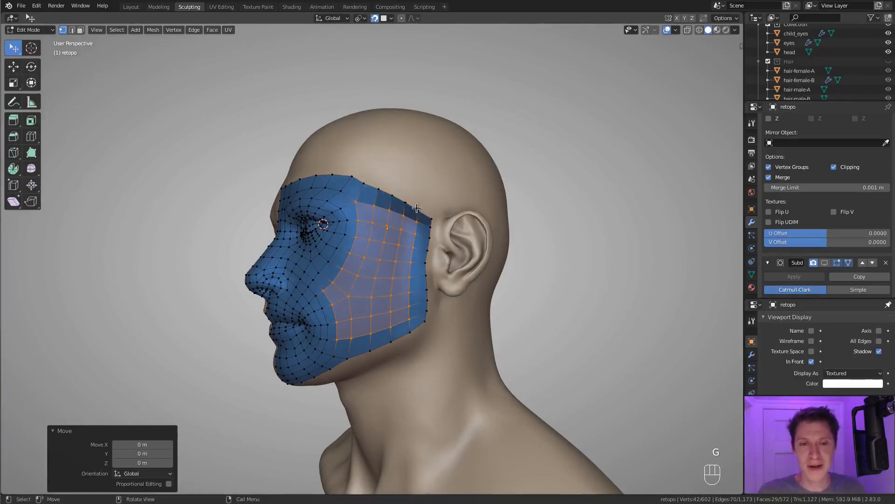
Select the outer border from the temple past the ear to the jaw corner and snap it onto the head.
left_click(353, 178)
left_click(432, 219, "ctrl")
left_click(426, 321, "ctrl")
key("g")
left_click(432, 273)
Select the forehead's top border from the centre line to the temple and snap it onto the head surface.
middle_click_drag(405, 249, 432, 254)
left_click(328, 188)
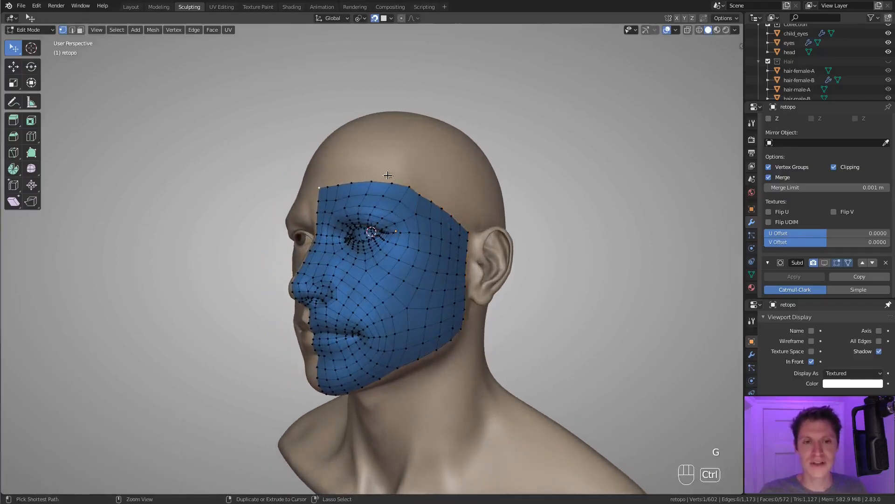
left_click(409, 187, "ctrl")
key("g")
left_click(410, 187)
Snap the two edge rows beneath the forehead border onto the head surface.
left_click(315, 199)
left_click(417, 214, "ctrl")
key("g")
left_click(380, 204)
left_click(321, 213)
left_click(332, 212, "ctrl")
key("g")
left_click(402, 207)
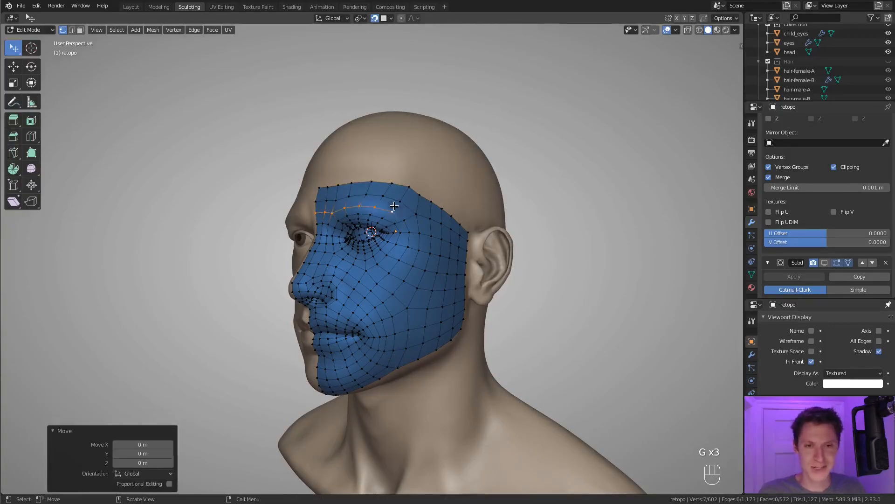
Reposition individual vertices along the brow above the eye to follow the head surface.
left_click(326, 213)
middle_click_drag(325, 212, 380, 219)
middle_click_drag(380, 219, 419, 216, "ctrl")
key("g")
left_click(382, 214)
left_click(393, 201)
key("g")
left_click(382, 199)
left_click(401, 214)
key("g")
left_click(390, 233, "shift")
Adjust the vertices around the outer corner of the eye to smooth the edge flow.
middle_click_drag(391, 236, 385, 230)
left_click(366, 223)
key("g")
left_click(376, 218, "shift")
left_click(379, 228)
key("g")
left_click(382, 222)
key("g")
left_click(386, 225)
Fine-tune the vertex placement on the upper cheek below the outer eye corner.
middle_click_drag(422, 275, 462, 248)
key("g")
left_click(422, 265)
key("g")
left_click(431, 278)
Select the central cheek vertices between the eye, mouth and jaw and apply Smooth Vertices repeatedly.
key("a")
key("a")
key("a")
key("c")
mouse_move(444, 238)
left_mouse_down()
mouse_move(403, 270)
mouse_move(410, 282)
mouse_move(460, 280)
mouse_move(420, 268)
mouse_move(424, 319)
left_mouse_up()
right_click(426, 318)
middle_click_drag(486, 267, 456, 264)
key("c")
middle_click_drag(438, 232, 439, 279)
right_click(439, 279)
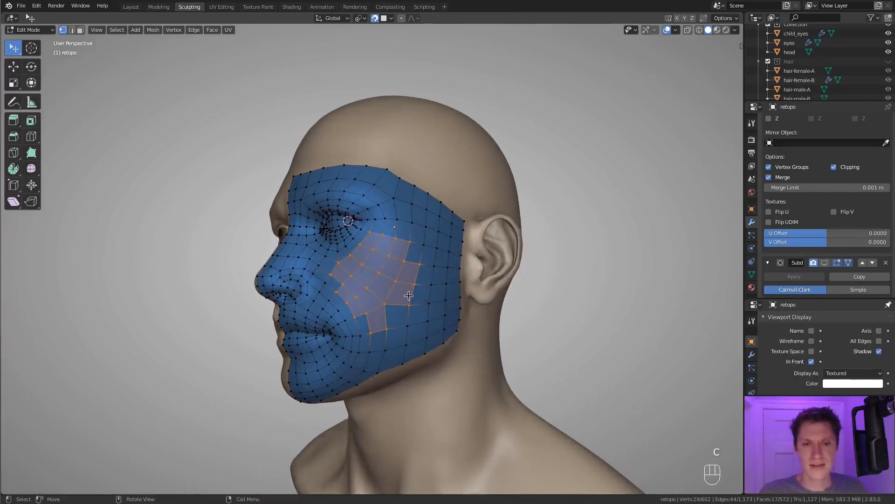
left_click(407, 325, "shift")
left_click(357, 335, "shift")
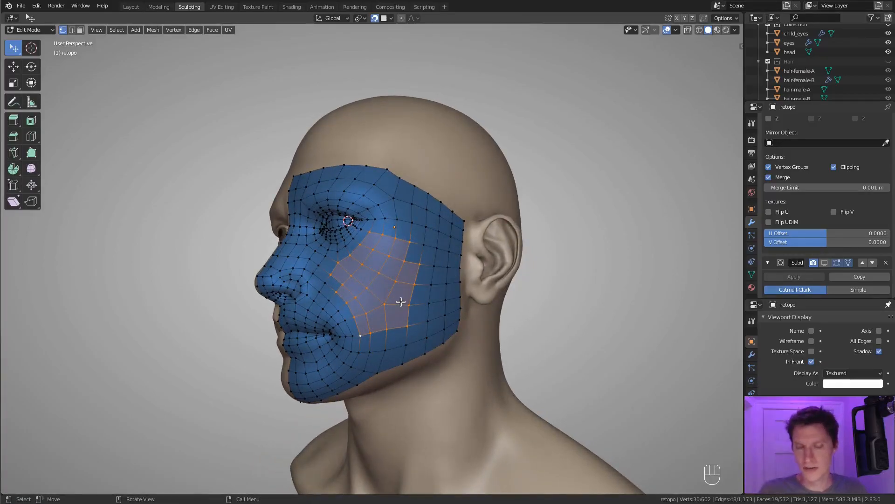
left_click(169, 33)
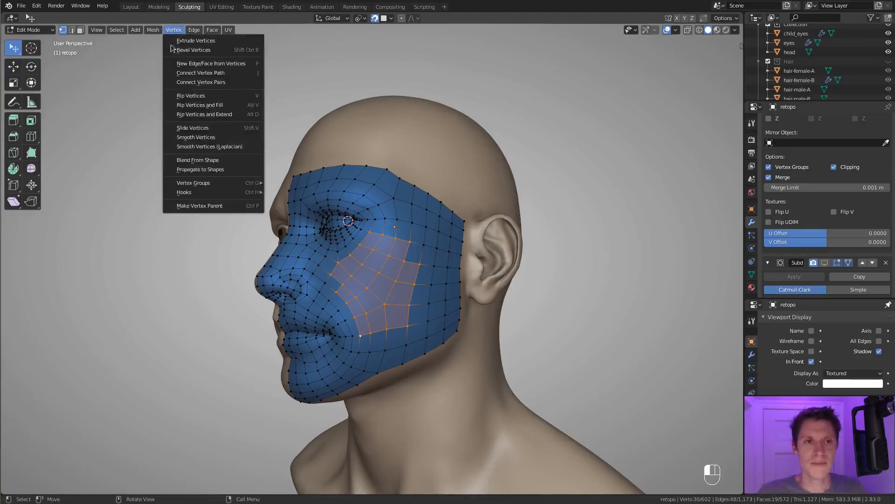
left_click(186, 135)
Snap the smoothed central cheek vertices onto the head surface and clear the selection.
middle_click_drag(418, 238, 393, 236)
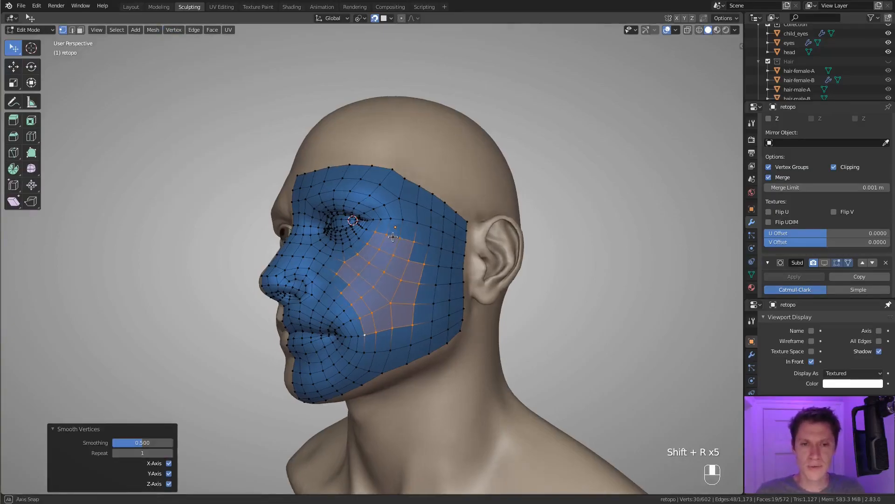
key("g")
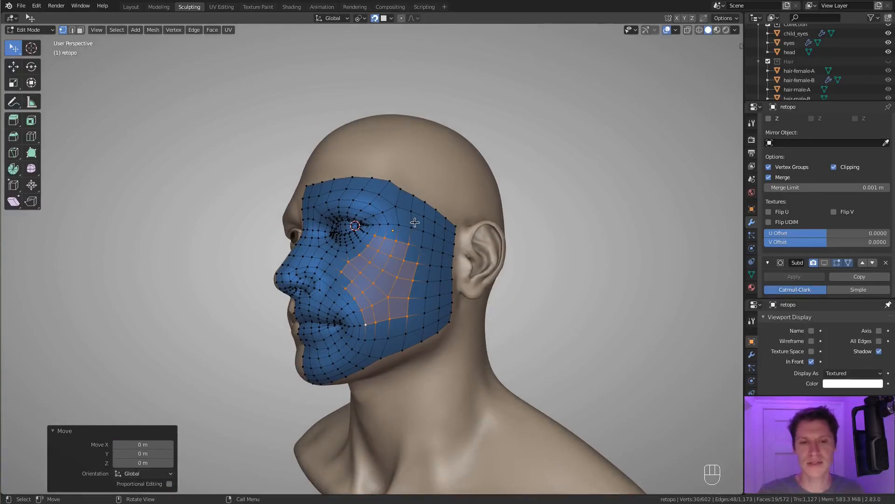
key("a")
key("a")
key("a")
Reposition a vertex on the lower jaw border and one on the back edge in front of the ear.
middle_click_drag(448, 254, 415, 326)
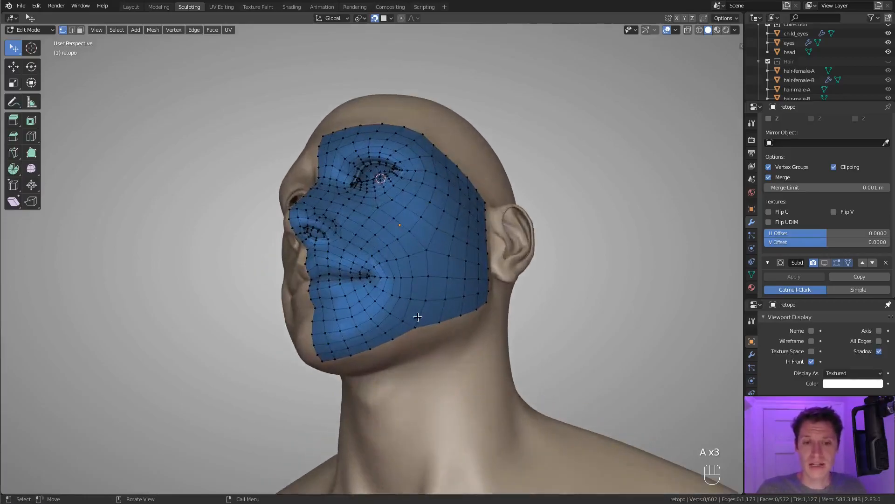
left_click(416, 328)
key("g")
left_click(487, 327)
middle_click_drag(487, 328, 388, 253)
left_click(413, 275)
key("g")
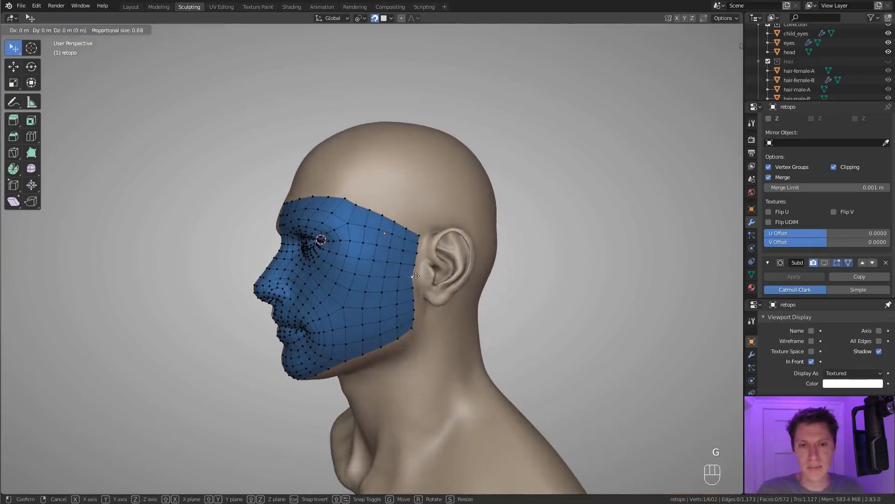
left_click(459, 262)
Adjust the vertices on the temple's upper border to smooth its curve.
middle_click_drag(464, 248, 394, 228)
key("g")
left_click(438, 231)
key("g")
left_click(391, 227)
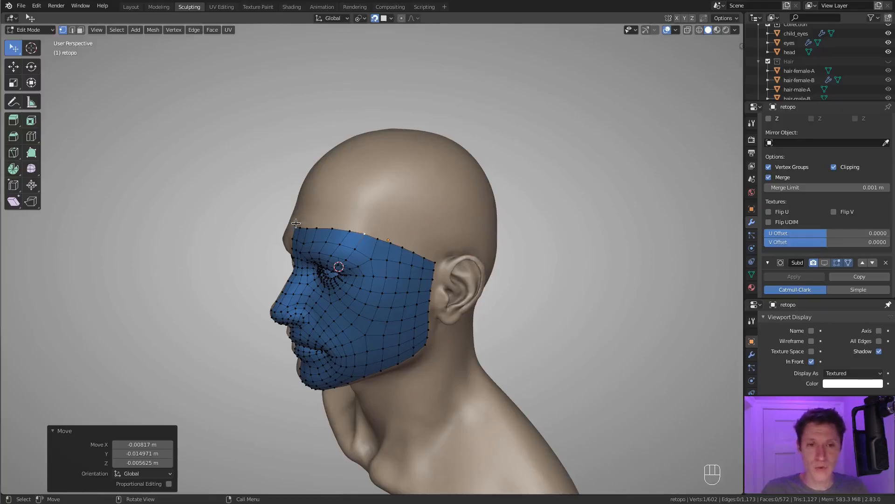
Select the upper border and the back border in turn to examine how many vertices each has.
left_click(434, 262, "ctrl")
middle_click_drag(434, 262, 411, 260)
left_click(411, 260)
left_click(411, 234, "ctrl")
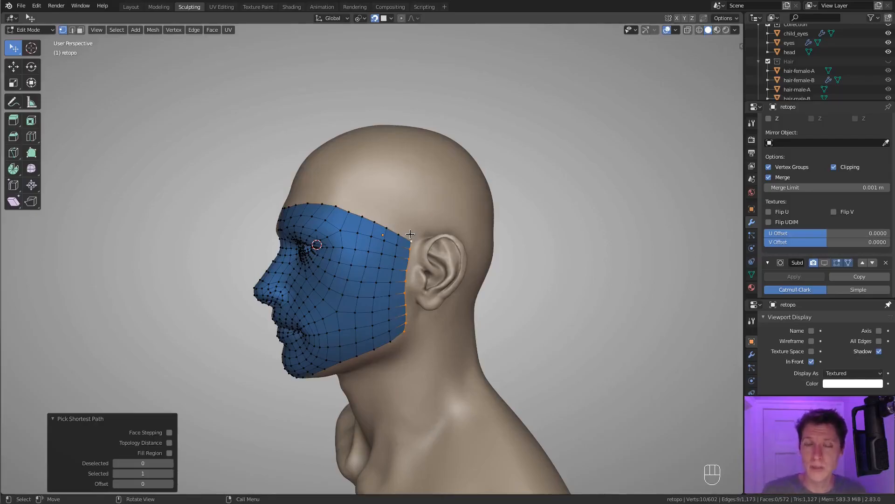
middle_click_drag(409, 234, 392, 221)
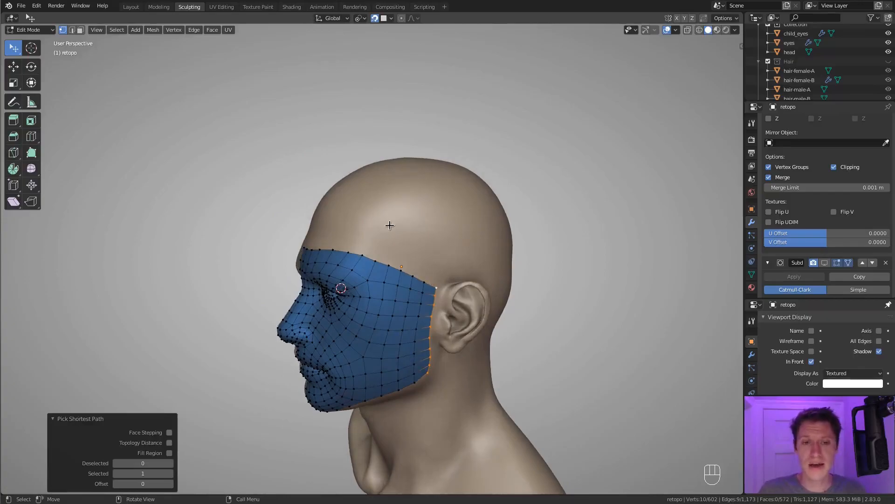
Extrude the temple border vertex up to the side of the skull and on to the top centre line.
left_click(375, 243)
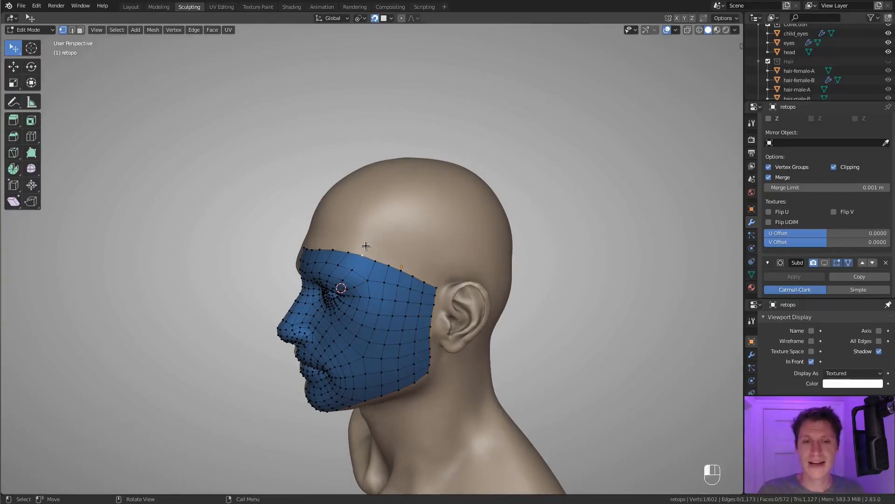
middle_click_drag(379, 225, 410, 246)
key("e")
left_click(420, 200)
middle_click_drag(421, 199, 389, 173)
key("e")
left_click(392, 207)
key("g")
left_click(411, 270)
Extrude the upper side vertex toward the back of the head and on to the rear centre line.
middle_click_drag(411, 270, 434, 256)
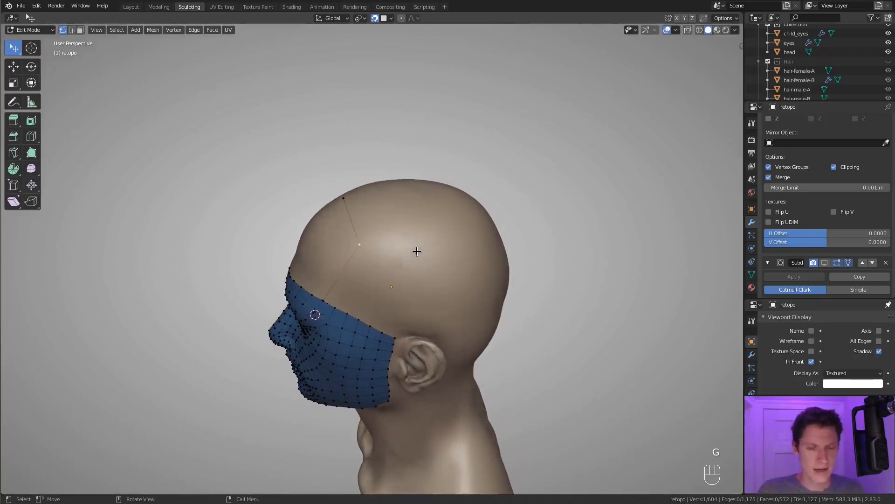
key("e")
left_click(526, 259)
middle_click_drag(526, 260, 464, 252)
key("e")
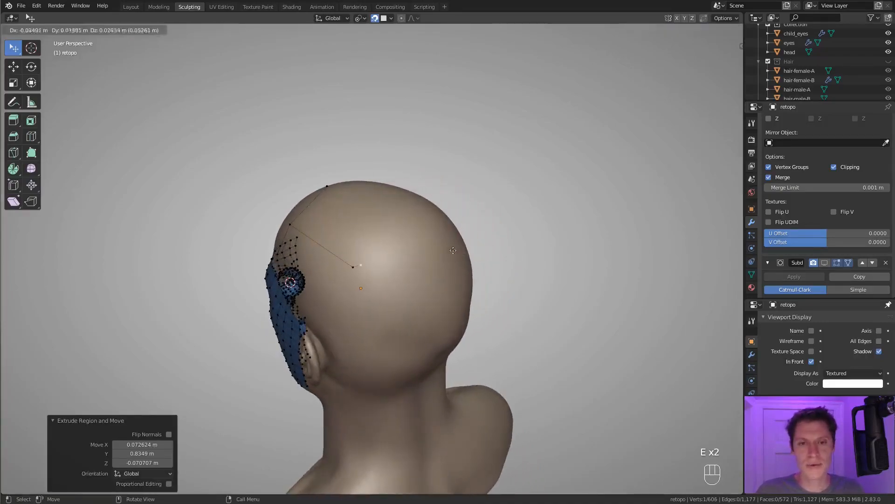
left_click(524, 230)
middle_click_drag(524, 230, 462, 245)
key("g")
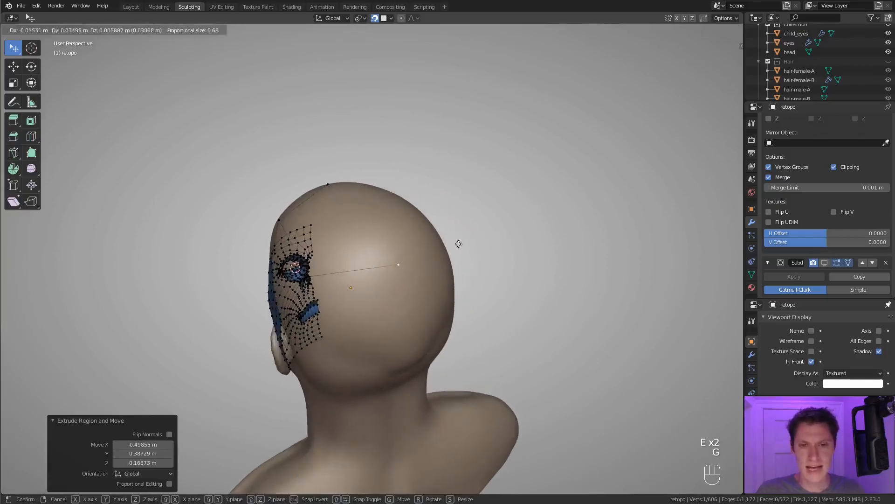
left_click(386, 270)
Extrude the rear side vertex down the back of the skull toward the nape.
middle_click_drag(386, 270, 402, 243)
key("e")
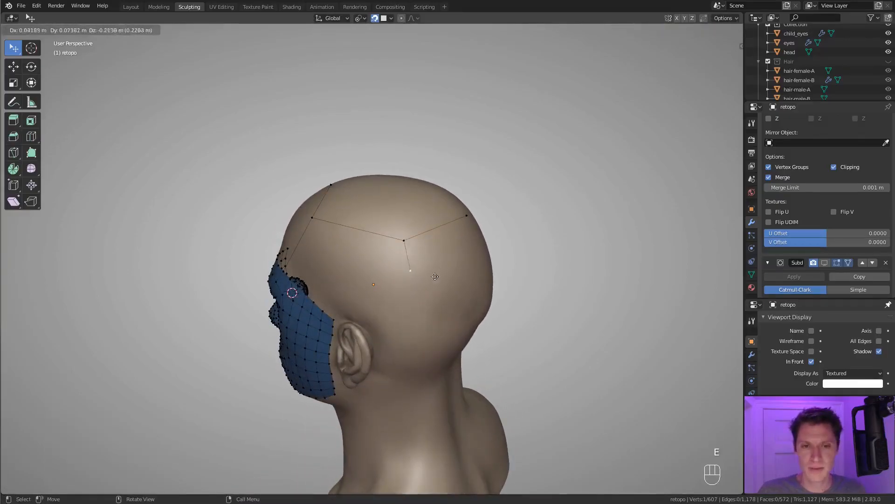
left_click(428, 284)
middle_click_drag(428, 284, 422, 233)
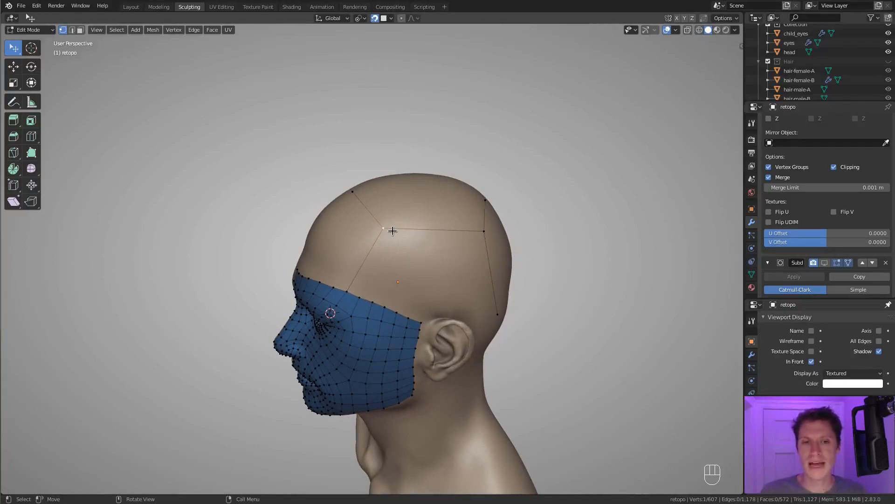
Connect the top centre-line vertex to the forehead border's centre vertex with an edge.
middle_click_drag(350, 199, 404, 202)
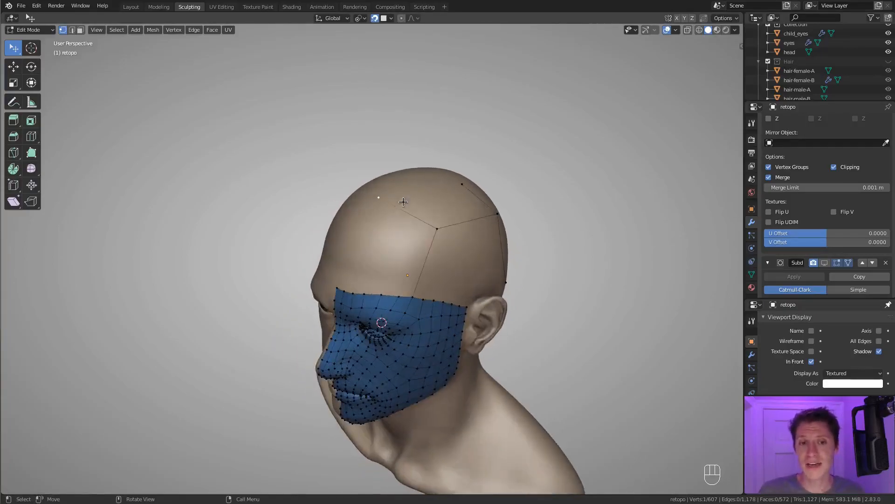
left_click(334, 289, "shift")
key("f")
Divide the edge across the top of the forehead with five cuts and snap the new vertices onto the head.
middle_click_drag(420, 226, 443, 216)
left_click(392, 191, "shift")
left_click(359, 298, "shift")
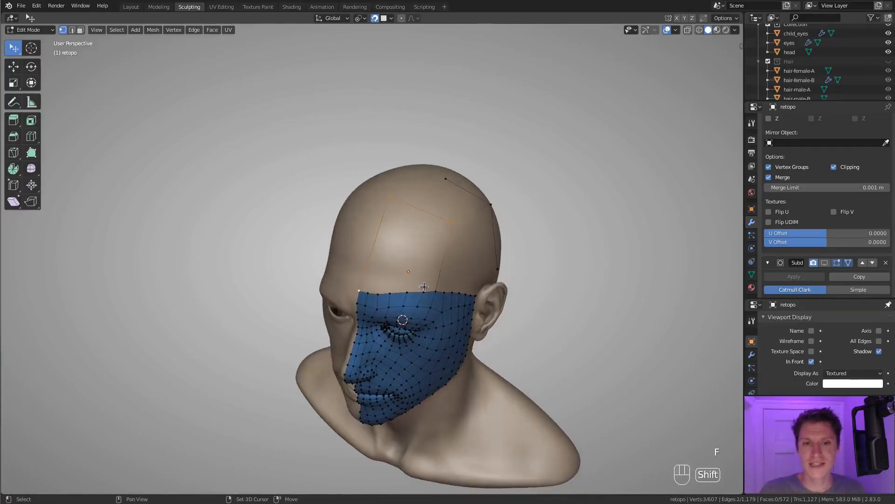
left_click(369, 289, "ctrl")
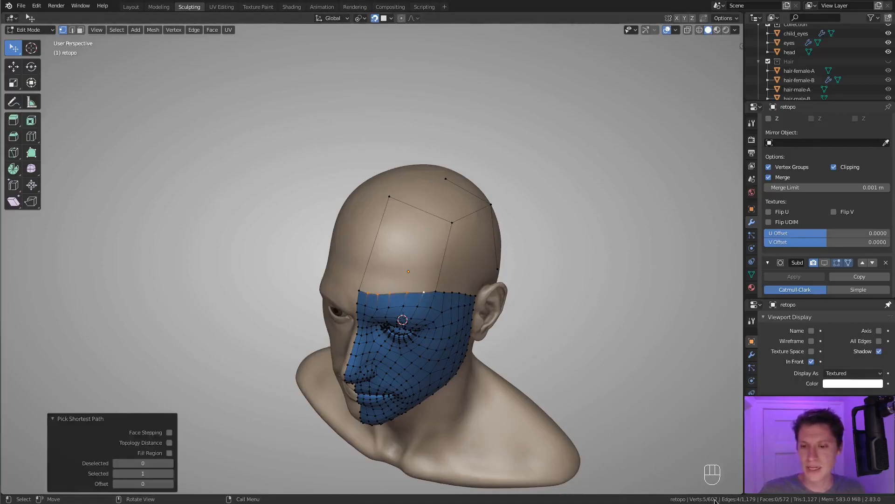
middle_click_drag(699, 491, 420, 233)
key("ctrl+r")
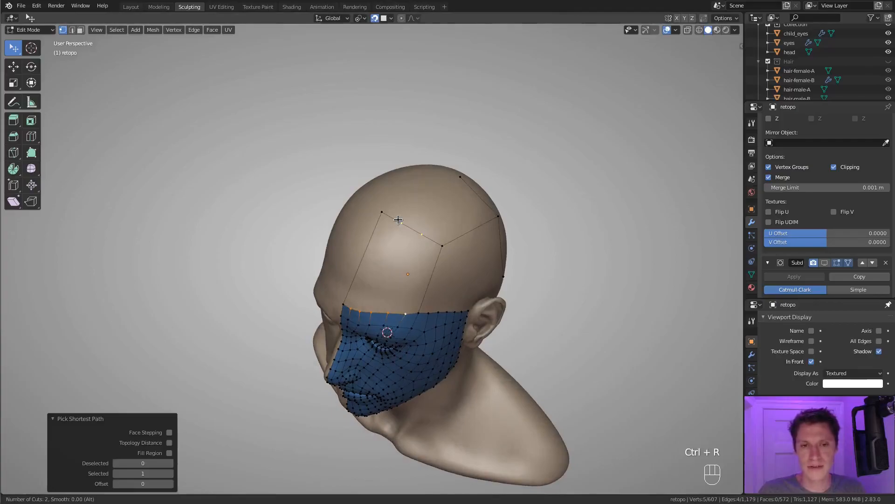
left_click(398, 219)
right_click(405, 202)
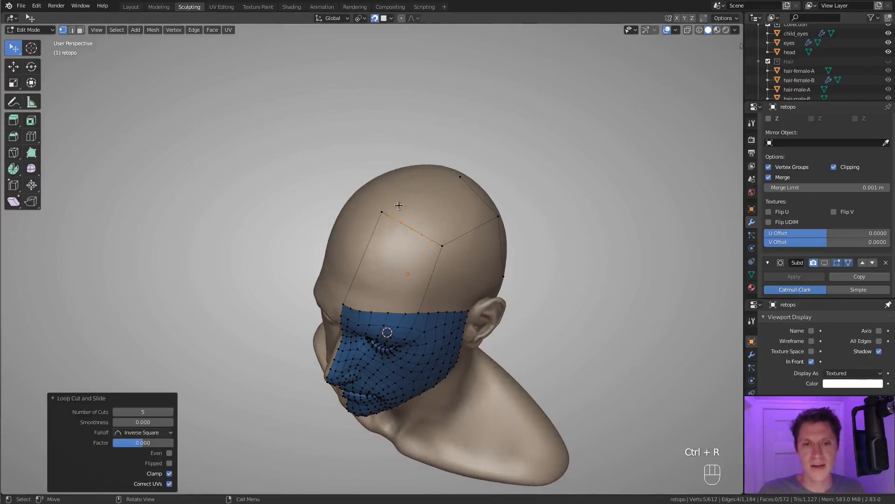
middle_click_drag(423, 220, 380, 248)
key("g")
left_click(398, 253)
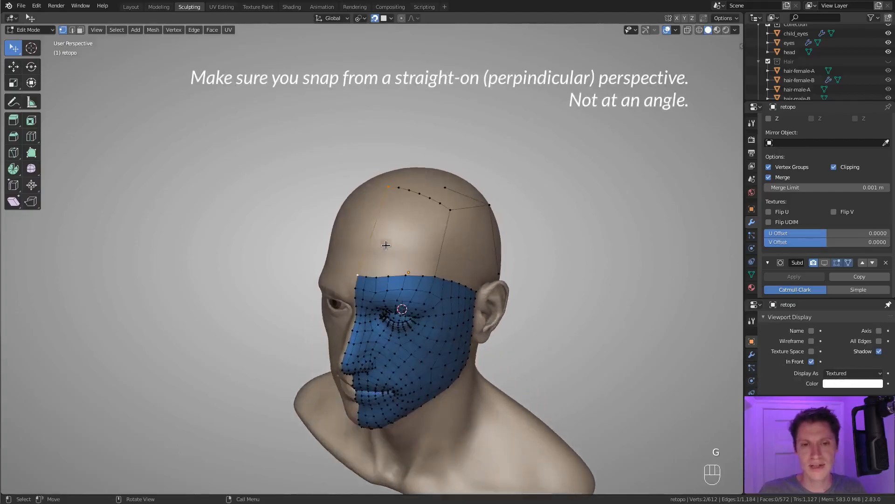
Fill the gap between the forehead border and the divided upper edge with six faces.
key("f")
key("f")
key("f")
key("f")
key("f")
key("f")
middle_click_drag(436, 226, 390, 226)
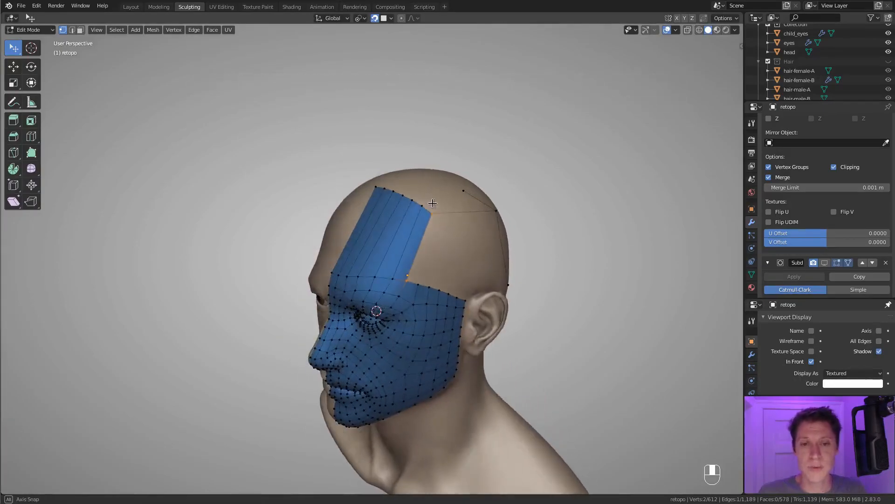
Add five evenly spaced loop cuts across the long forehead faces without sliding them.
key("ctrl+r")
scroll(384, 225, "up", 4)
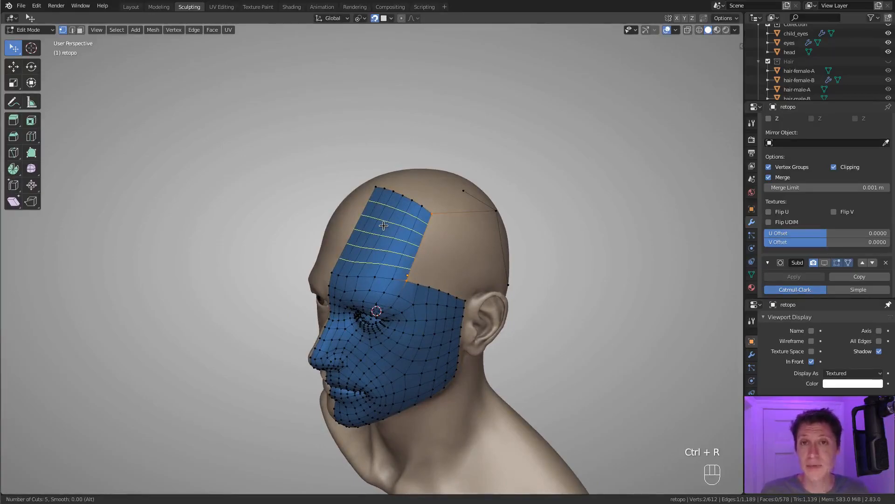
left_click(383, 226)
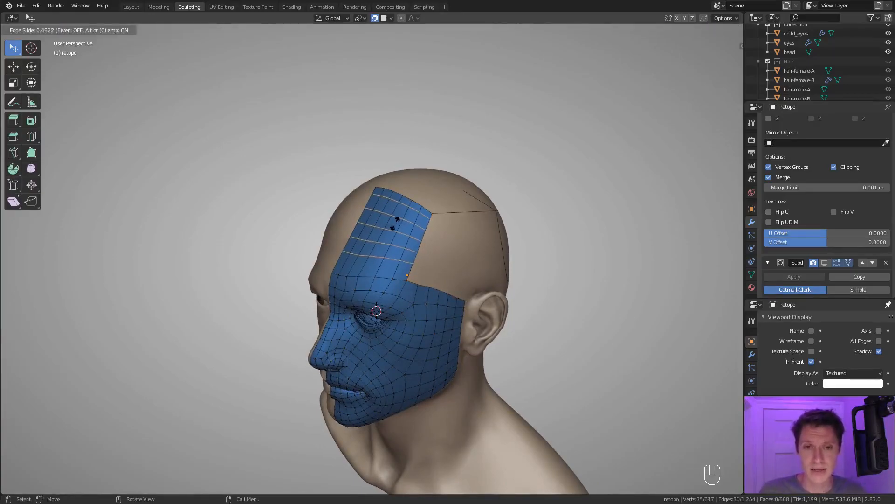
right_click(415, 215)
middle_click_drag(421, 238, 434, 258)
left_click(406, 218)
middle_click_drag(406, 218, 400, 284)
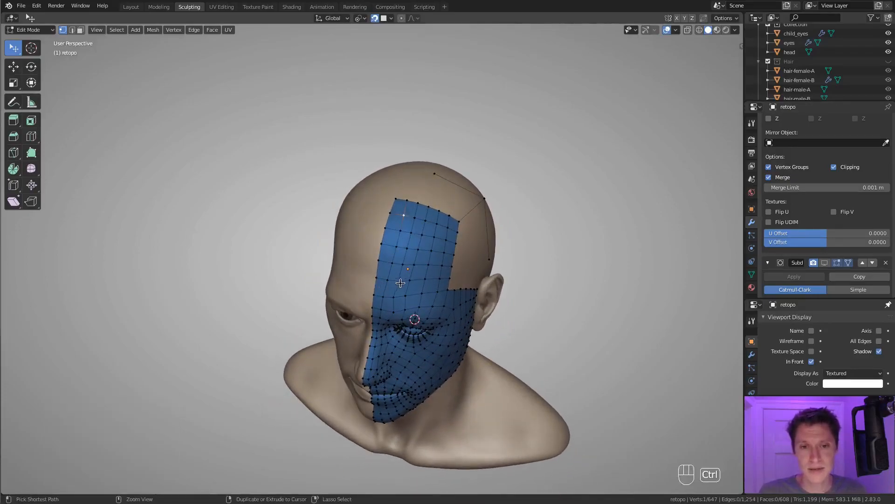
left_click_drag(404, 276, 380, 298)
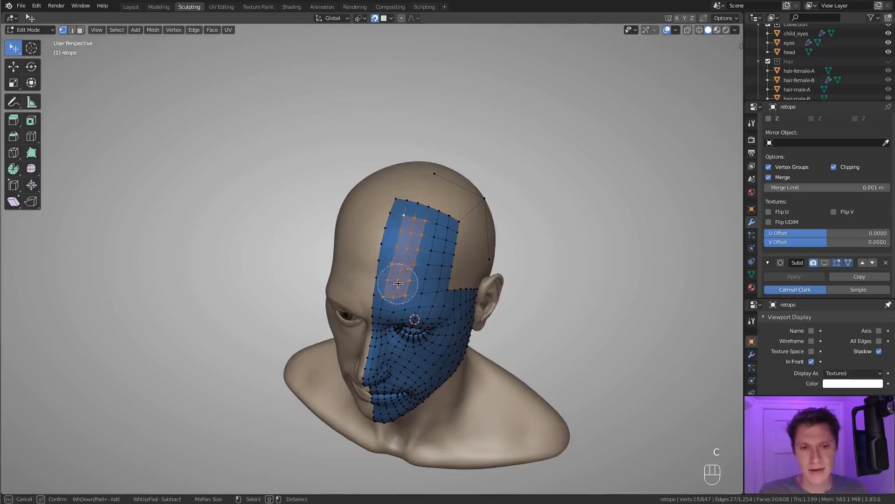
key("ctrl+z")
middle_click_drag(380, 299, 447, 232)
key("ctrl+z")
key("ctrl+z")
key("ctrl+z")
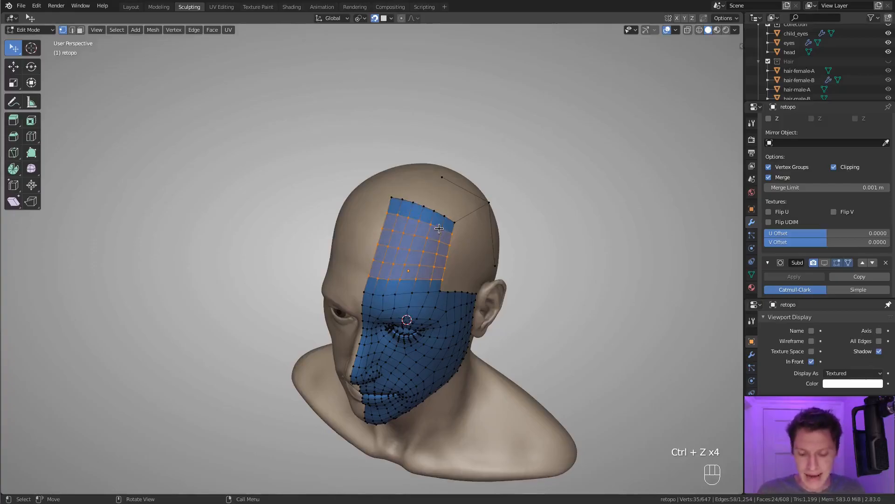
Snap the new forehead rows onto the head in orthographic view, return to perspective, and deselect everything.
key("KP_5")
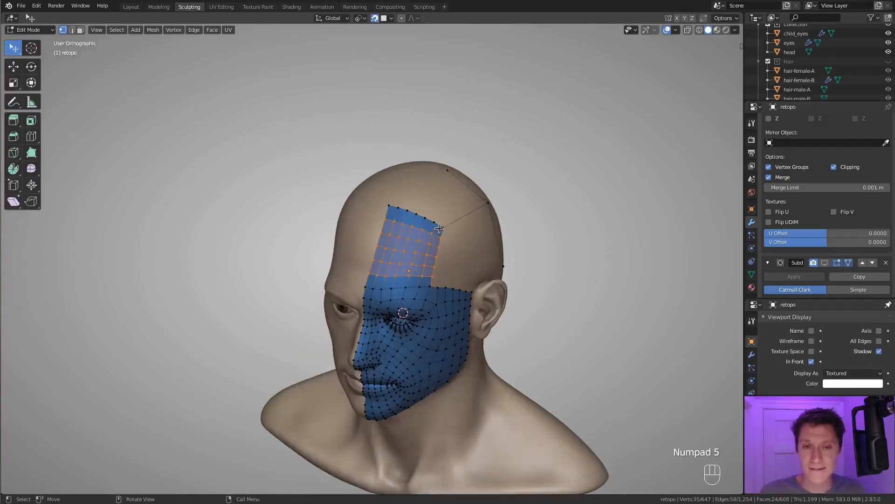
middle_click_drag(396, 211, 371, 222)
key("g")
left_click(473, 235)
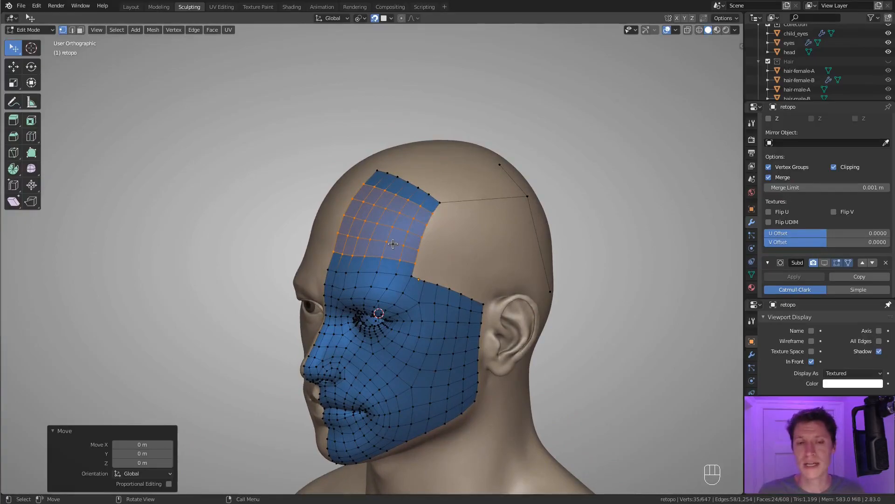
key("KP_5")
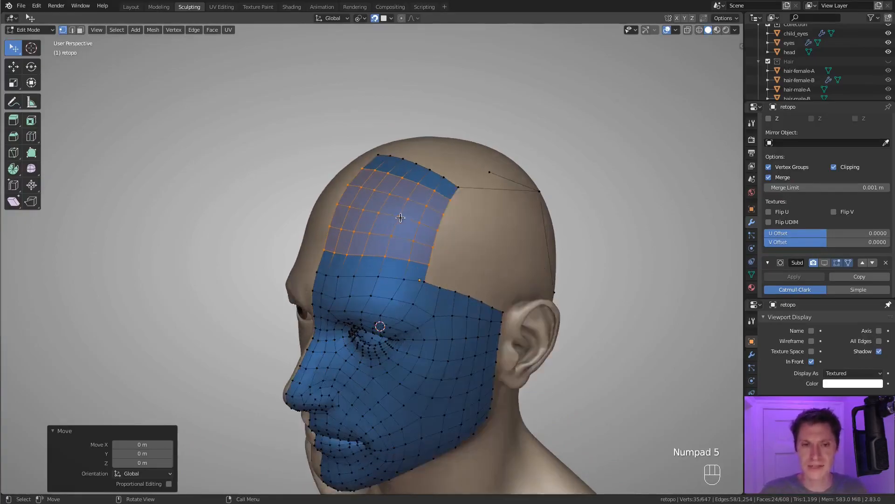
key("a")
key("a")
Extrude the mesh border's rear upper vertex backward over the top of the ear in three short segments.
middle_click_drag(400, 218, 424, 278)
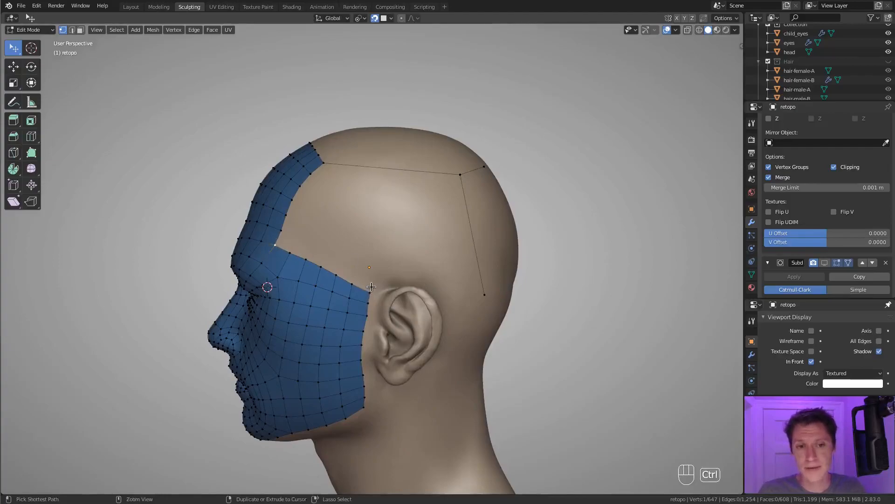
left_click(376, 284, "ctrl")
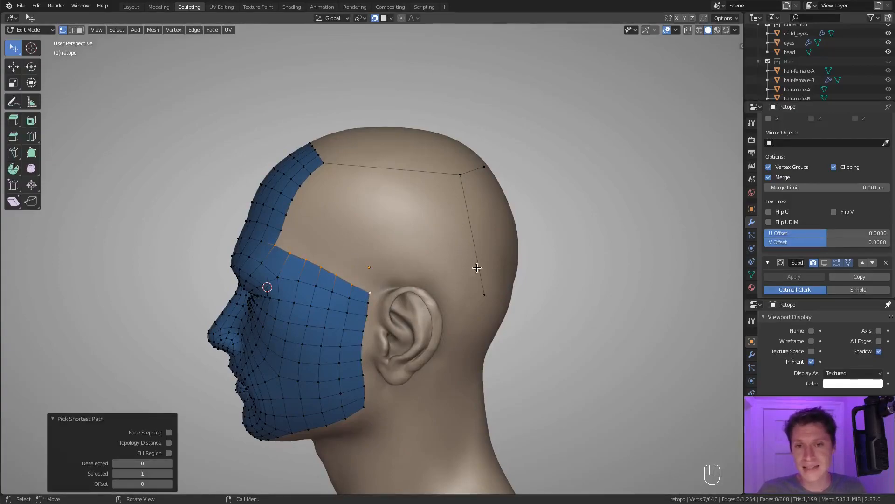
left_click(368, 293)
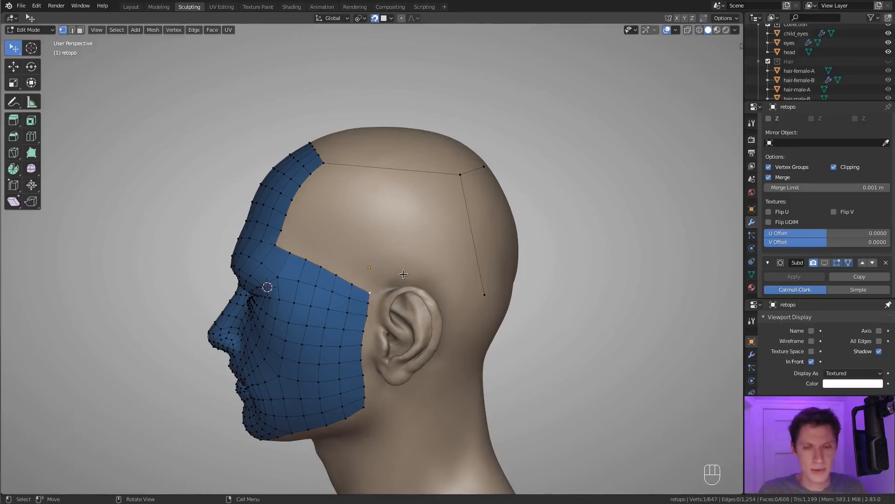
key("e")
left_click(426, 267)
middle_click_drag(426, 268, 413, 286)
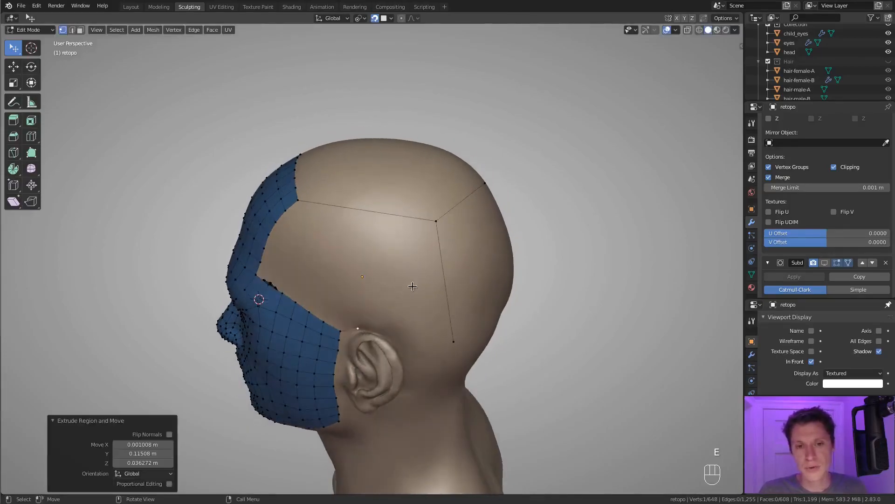
key("e")
left_click(436, 293)
key("e")
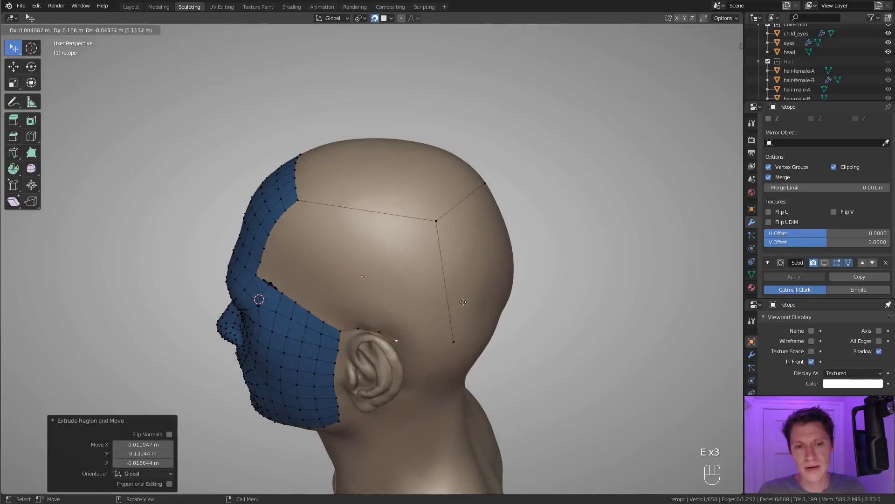
left_click(462, 302)
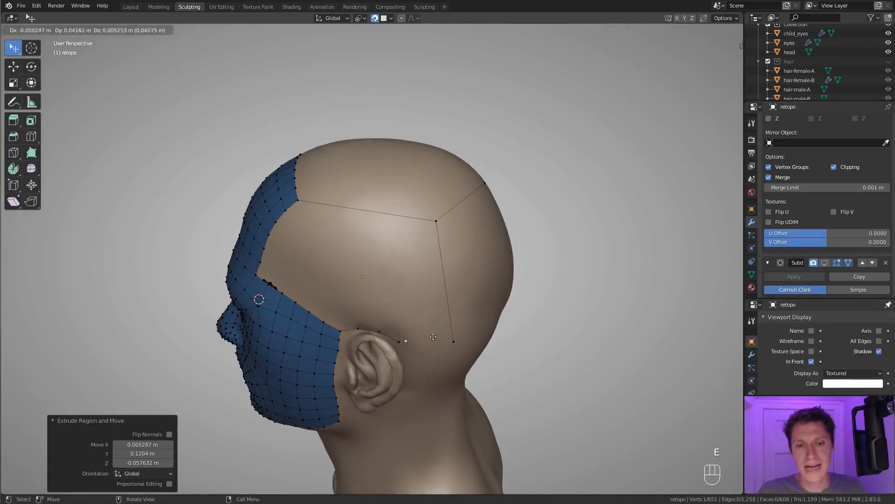
Extend the ear chain to the lowest vertex on the back of the skull, merge them At Last, and restore the selection tool.
left_click(461, 339, "shift")
key("shift+space")
key("m")
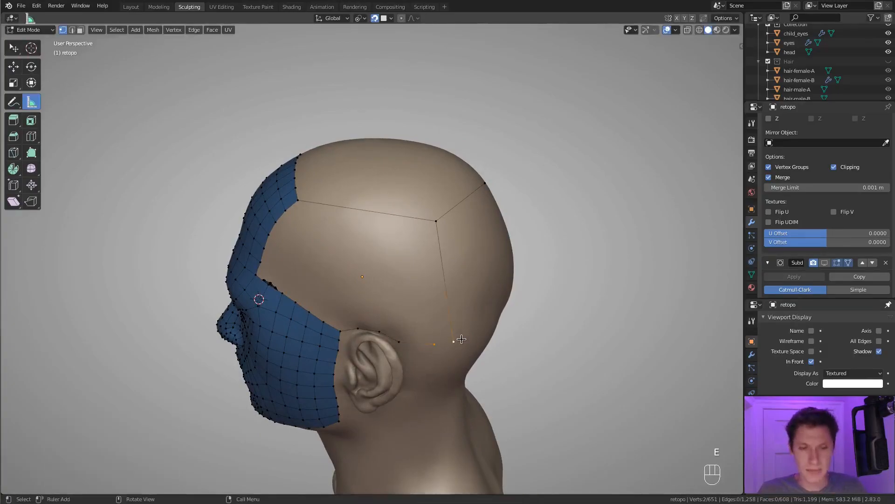
key("m")
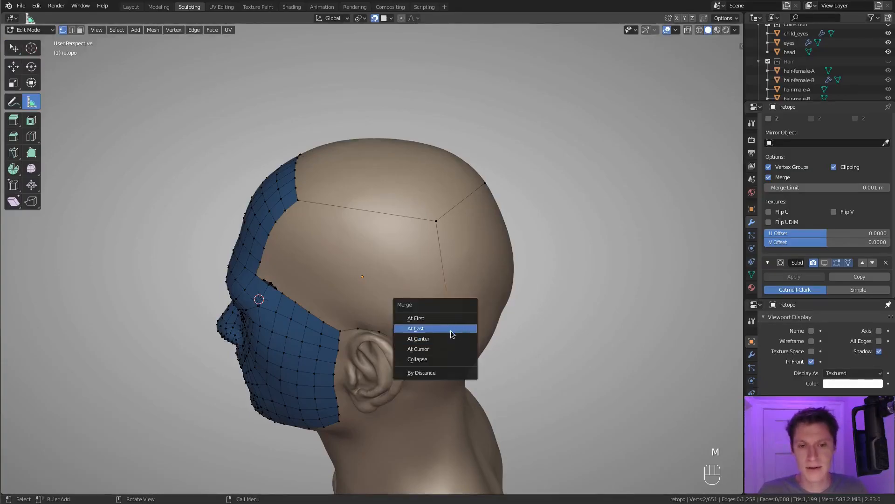
left_click(450, 330)
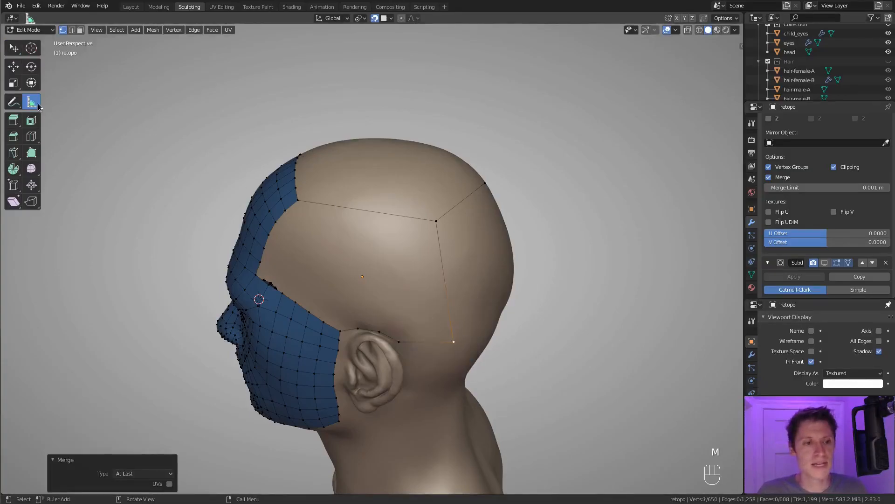
left_click(13, 48)
left_click(13, 48)
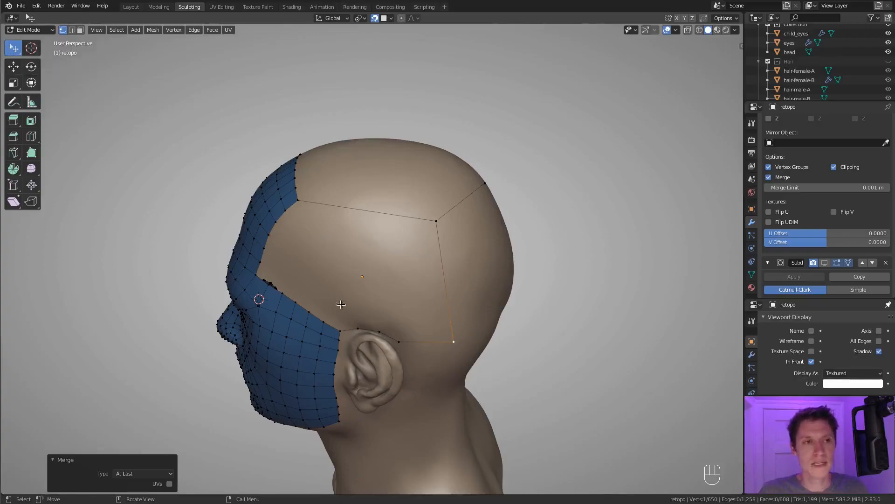
Divide the edge behind the ear with one cut and snap the new vertex onto the head.
key("ctrl+r")
left_click(430, 339)
right_click(430, 340)
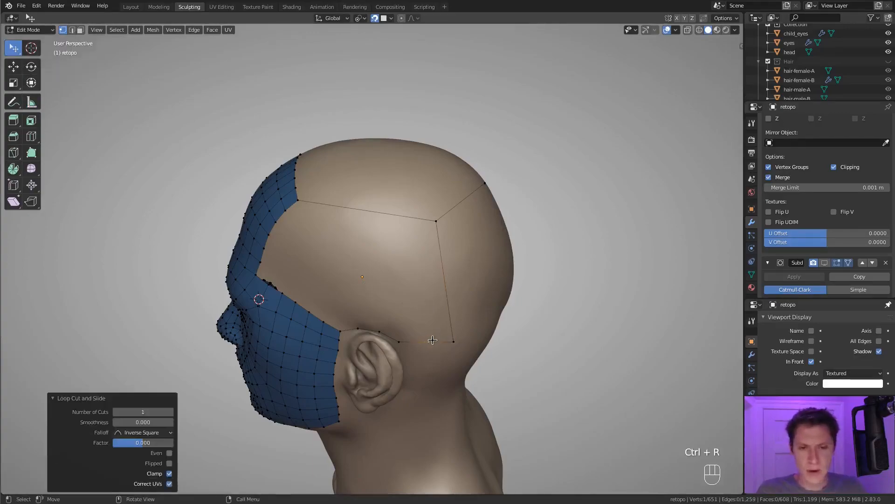
key("g")
left_click(431, 334)
middle_click_drag(431, 335, 415, 326)
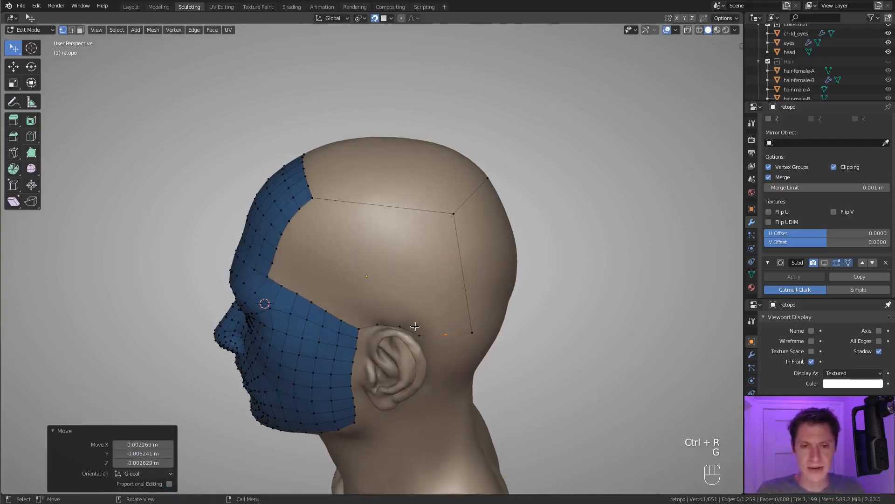
Select the border path from the temple corner over the ear, excluding both end vertices, to count its vertices.
left_click(265, 278)
left_click(361, 329, "ctrl")
left_click(378, 323, "ctrl")
left_click(420, 333, "ctrl")
left_click(473, 331, "ctrl")
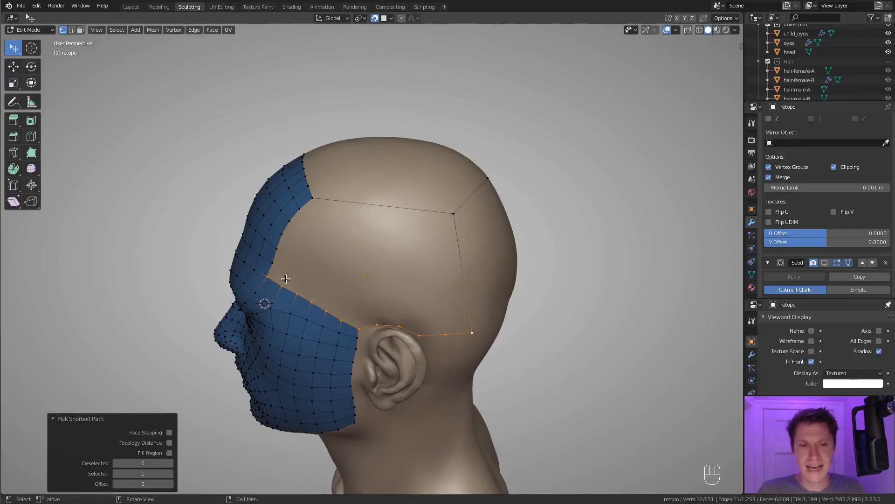
left_click(271, 280, "shift")
left_click(471, 329, "shift")
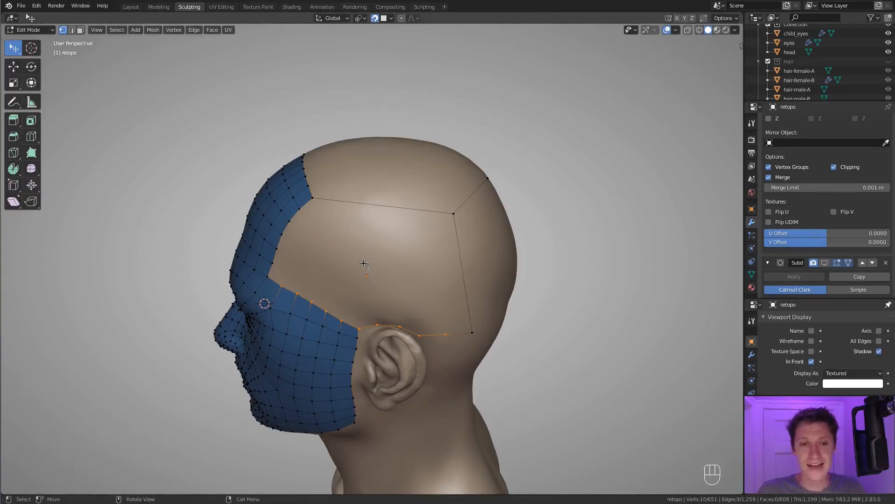
Divide the edge along the upper side of the skull with ten cuts and snap the new vertices onto the head.
key("ctrl+r")
scroll(349, 201, "up", 5)
left_click(348, 201)
right_click(348, 201)
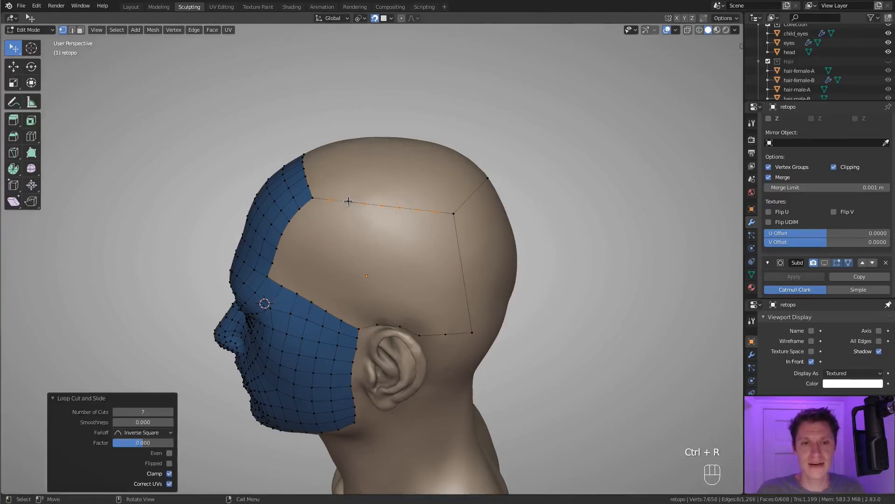
left_click(142, 412)
type("10")
key("Return")
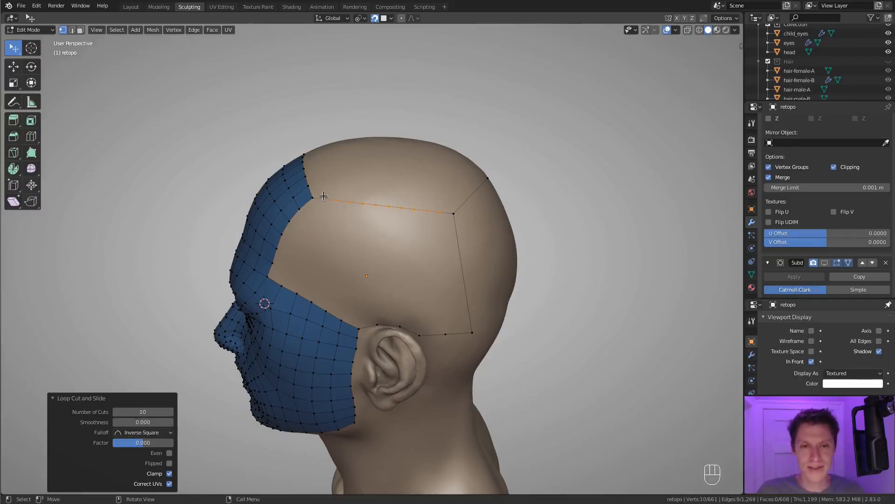
key("g")
left_click(379, 208)
middle_click_drag(332, 198, 331, 218)
middle_click_drag(428, 227, 413, 245)
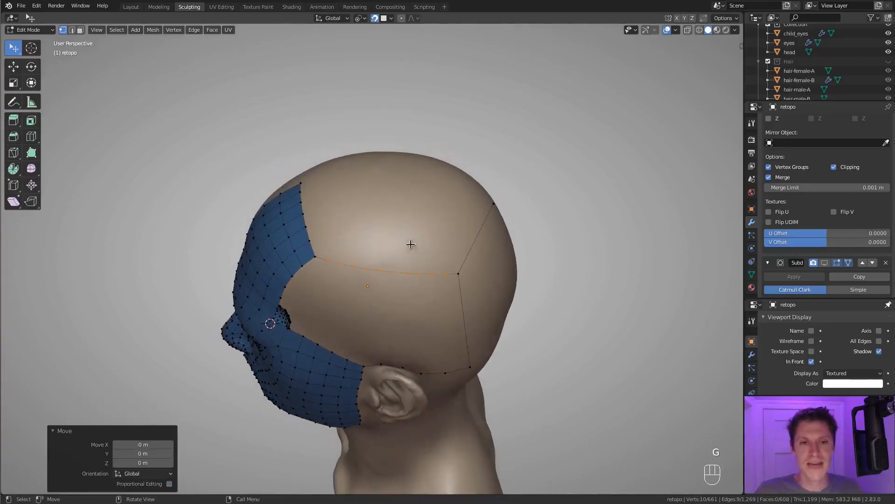
Connect the forehead's top centre vertex to the crown's centre vertex with an edge and divide it with ten cuts.
left_click(300, 181)
left_click(496, 202, "shift")
key("f")
middle_click_drag(498, 200, 424, 236)
key("ctrl+r")
scroll(401, 249, "up", 4)
left_click(401, 249)
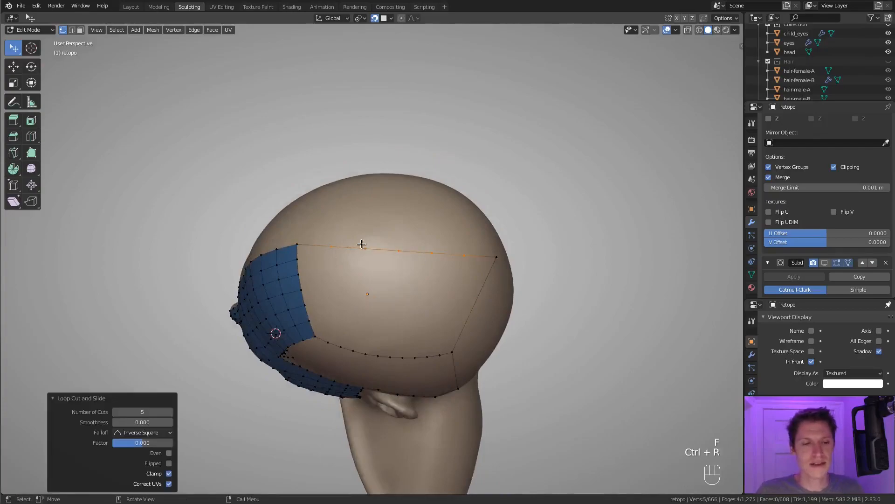
left_click(138, 411)
type("10")
key("Return")
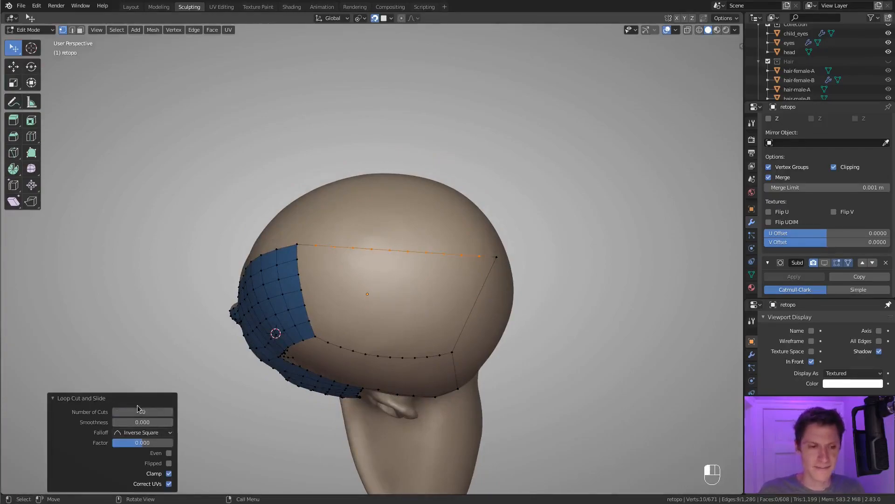
Snap the new centre-line vertices onto the top of the head and reposition individual vertices.
middle_click_drag(436, 239, 429, 250)
key("g")
left_click(426, 266)
middle_click_drag(438, 291, 398, 262)
left_click(386, 290)
key("g")
left_click(392, 298)
middle_click_drag(392, 298, 330, 264)
middle_click_drag(417, 257, 372, 239)
left_click(398, 219)
key("g")
left_click(397, 221)
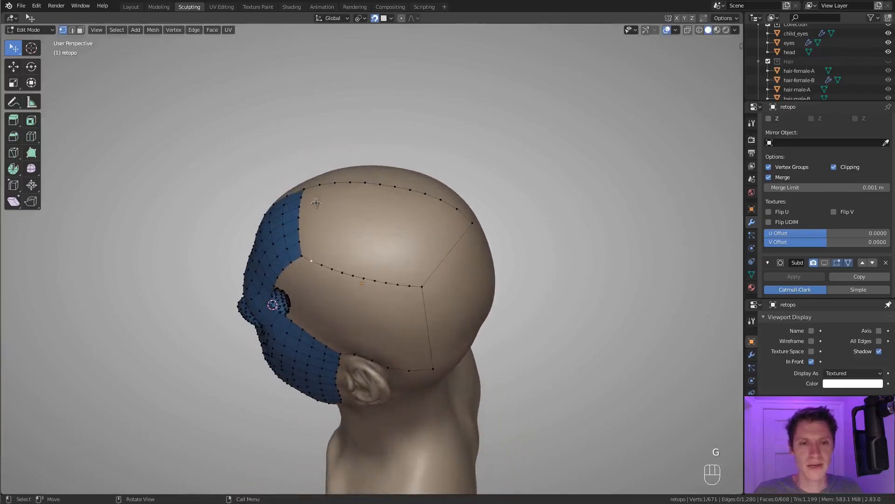
Fill the area between the centre line and the skull's side edge with faces back to the crown.
key("f")
key("f")
key("f")
key("f")
key("f")
key("f")
key("f")
key("f")
key("f")
key("f")
key("f")
key("f")
key("f")
key("f")
key("f")
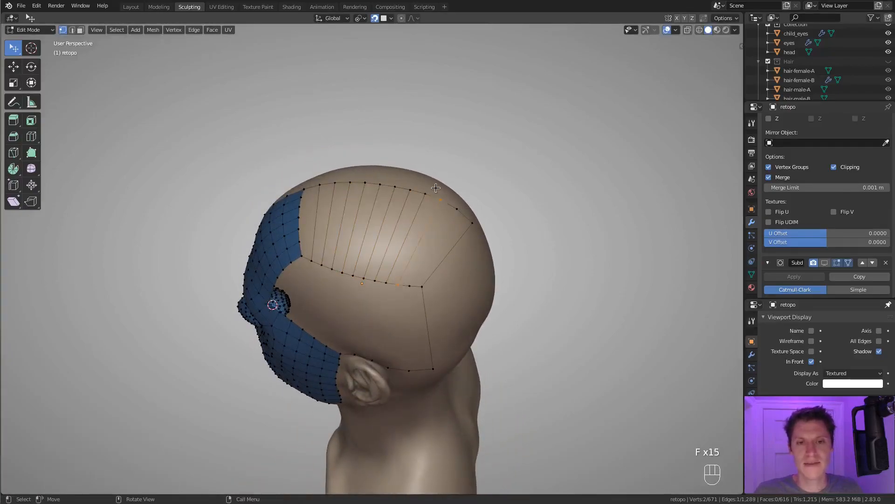
key("f")
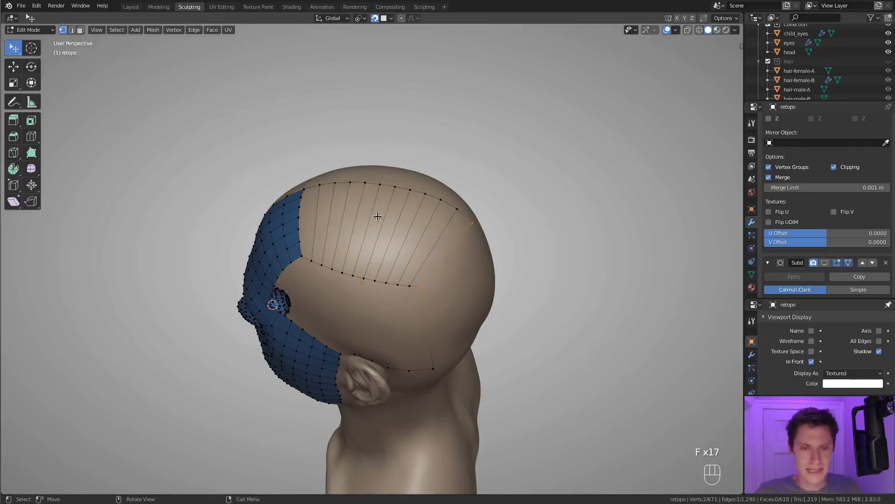
Recalculate the normals of the whole mesh to face outside, deselect it, and check the viewport shading options.
key("a")
key("shift+n")
key("a")
key("a")
key("a")
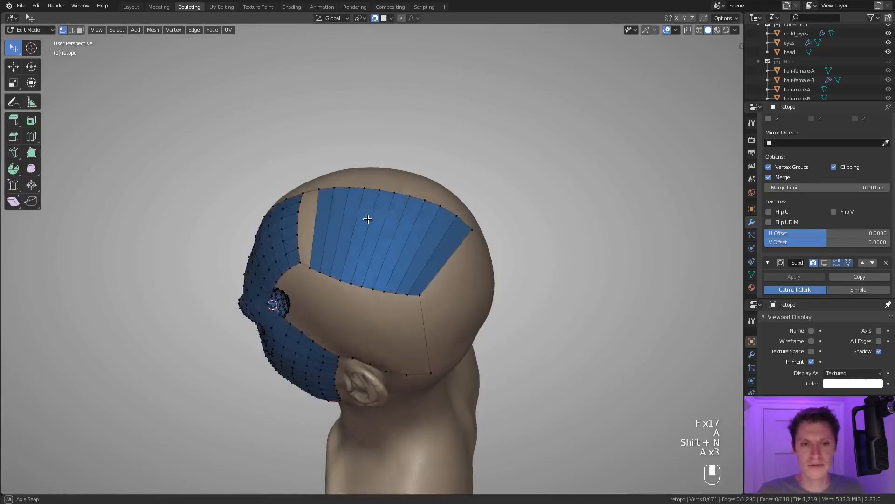
left_click(735, 30)
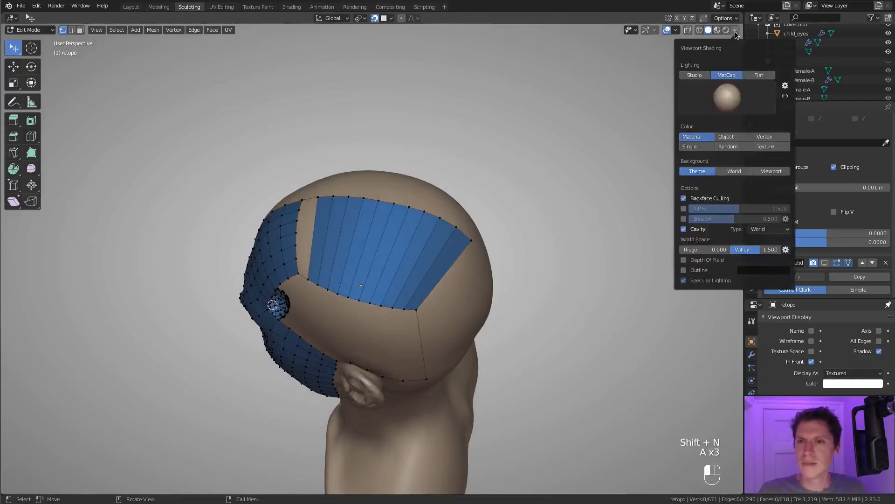
Add five lengthwise loop cuts to the new skull faces and snap the new vertices onto the head in orthographic view.
middle_click_drag(393, 217, 326, 244)
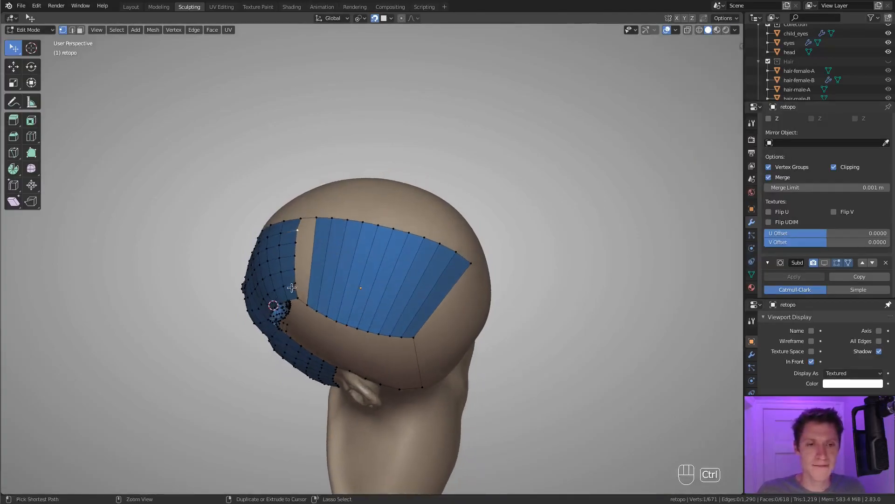
left_click(292, 288, "ctrl")
key("ctrl+r")
scroll(367, 266, "up", 4)
left_click(368, 265)
right_click(331, 273)
middle_click_drag(395, 242, 436, 209)
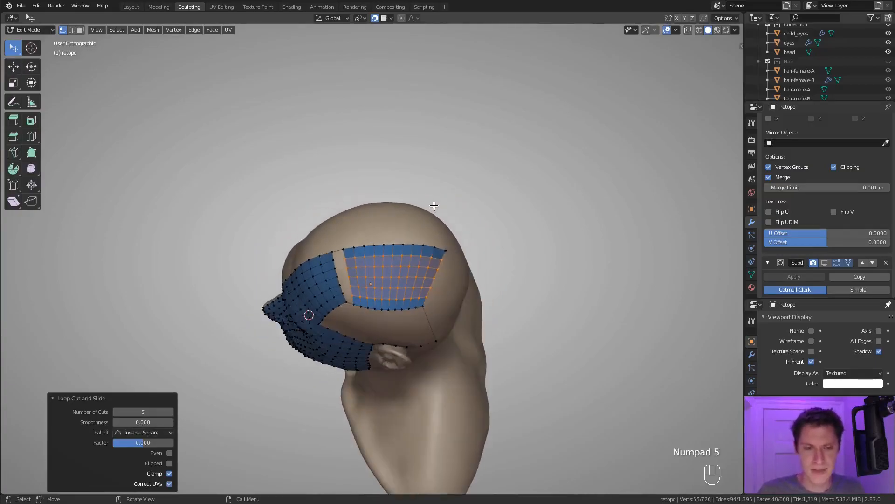
middle_click_drag(436, 206, 438, 219)
key("g")
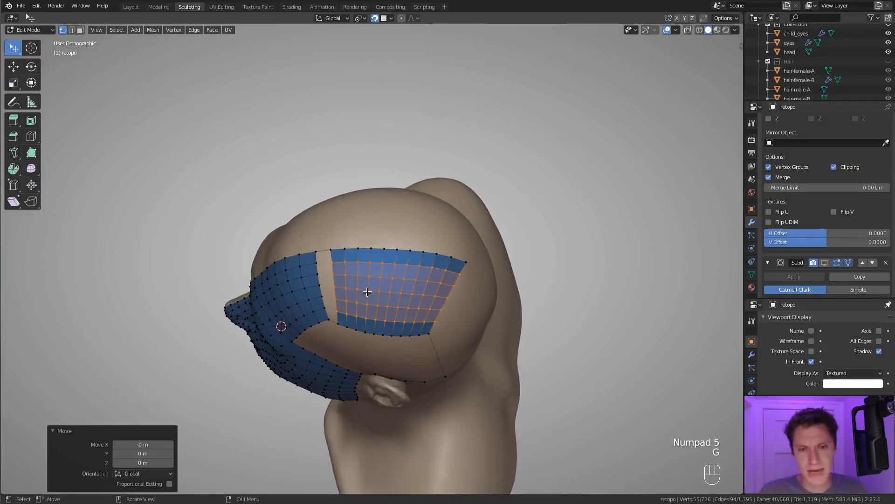
Fill the gap between the forehead mesh and the skull patch with a strip of faces, starting at the centre line.
key("alt+a")
scroll(334, 254, "up", 2)
left_click(287, 265)
left_click(311, 264, "shift")
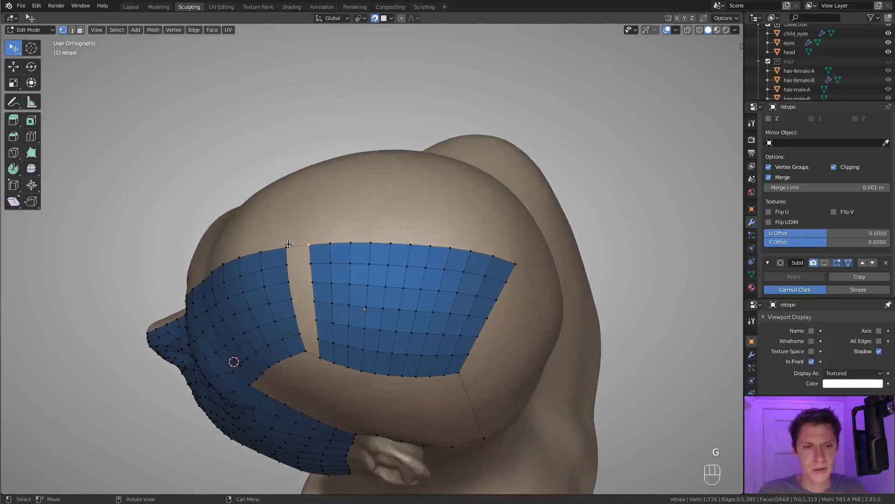
key("f")
key("f")
key("f")
key("f")
key("f")
key("f")
key("f")
key("f")
key("f")
middle_click_drag(353, 263, 372, 269)
middle_click_drag(395, 314, 368, 252)
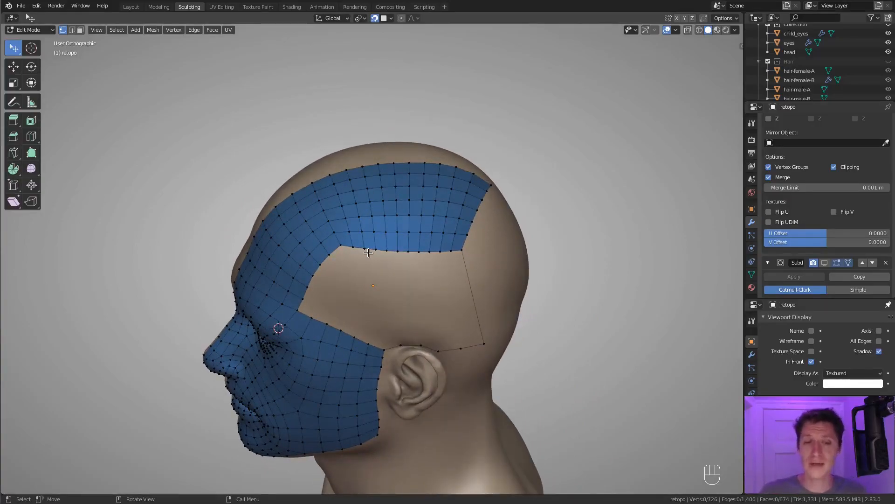
Fill the side of the head between the skull patch and the row above the ear with long faces back to the rear edge.
middle_click_drag(306, 320, 390, 259)
key("f")
key("f")
key("f")
key("f")
key("f")
key("f")
key("f")
key("f")
key("f")
key("f")
key("f")
key("f")
key("f")
key("f")
key("f")
key("f")
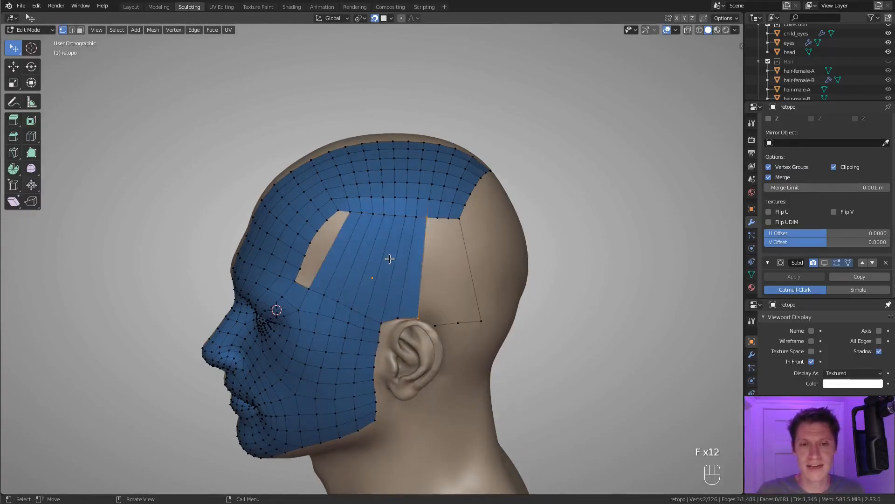
middle_click_drag(413, 249, 385, 252)
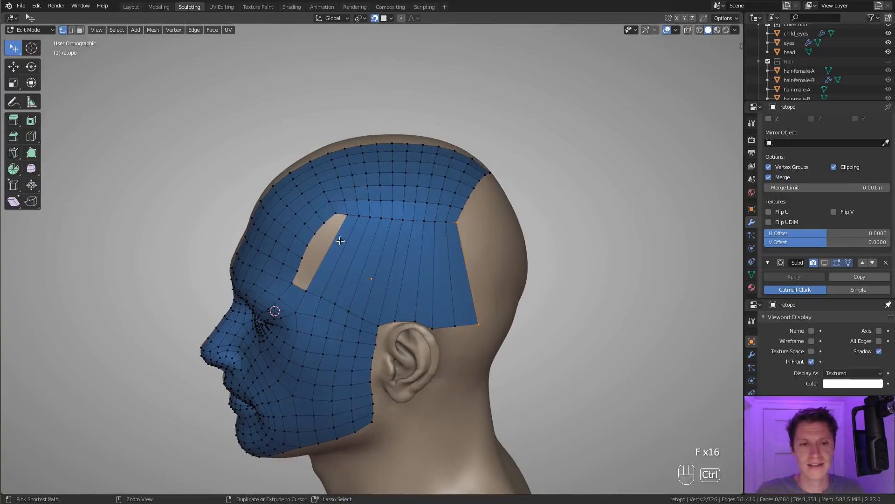
Add five loop cuts across the long faces on the side of the head.
left_click(297, 270, "ctrl")
key("ctrl+r")
scroll(401, 241, "up", 4)
left_click(402, 241)
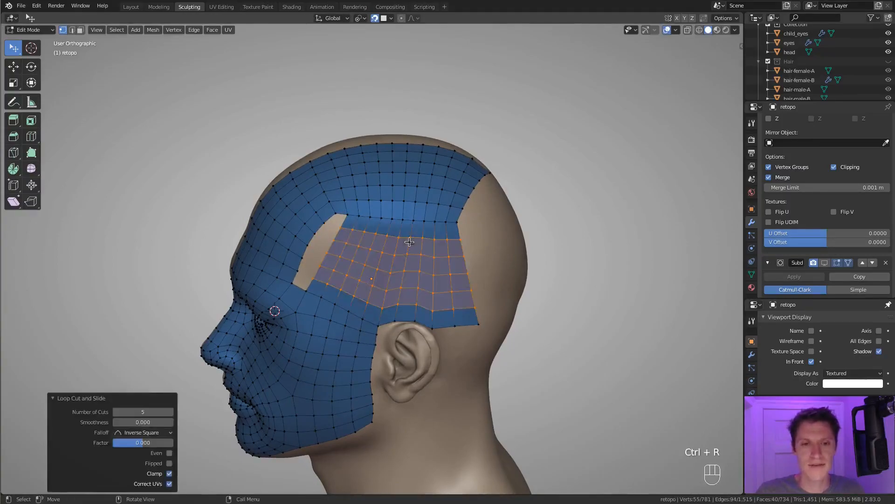
Fill the remaining gap at the temple with faces joining the forehead mesh and the new side faces.
key("f")
key("f")
key("f")
key("f")
key("f")
key("f")
key("f")
key("f")
key("f")
key("f")
Select the vertices over the temple and side of the skull with circle select and smooth them repeatedly.
key("a")
key("a")
key("a")
middle_click_drag(365, 250, 394, 244)
key("c")
scroll(409, 228, "down", 3)
mouse_move(422, 236)
left_mouse_down()
mouse_move(409, 215)
mouse_move(373, 248)
mouse_move(387, 262)
mouse_move(377, 239)
left_mouse_up()
right_click(402, 213)
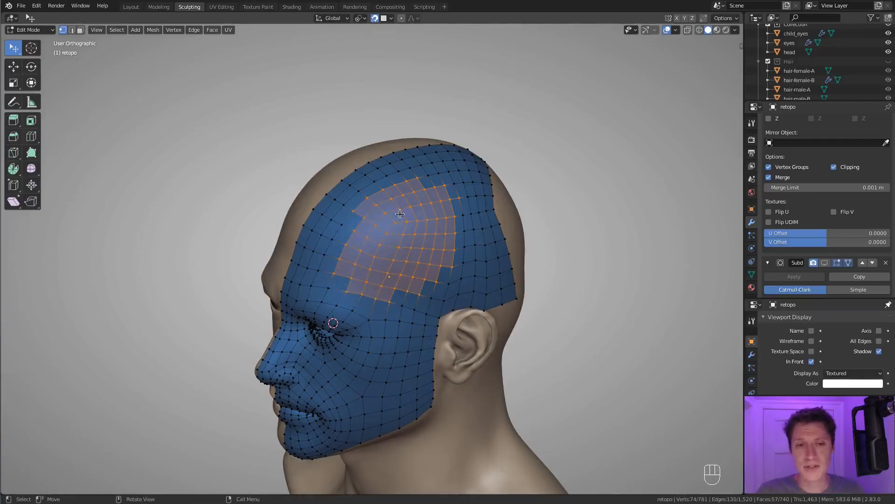
left_click(180, 31)
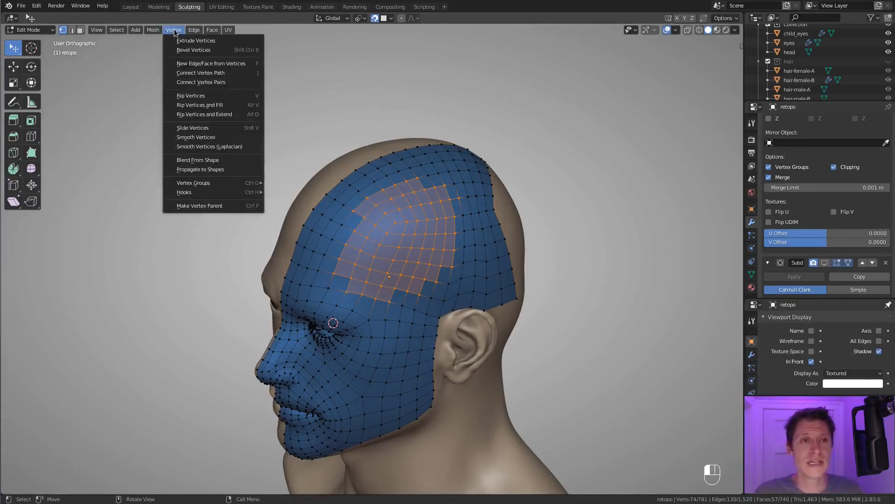
left_click(196, 138)
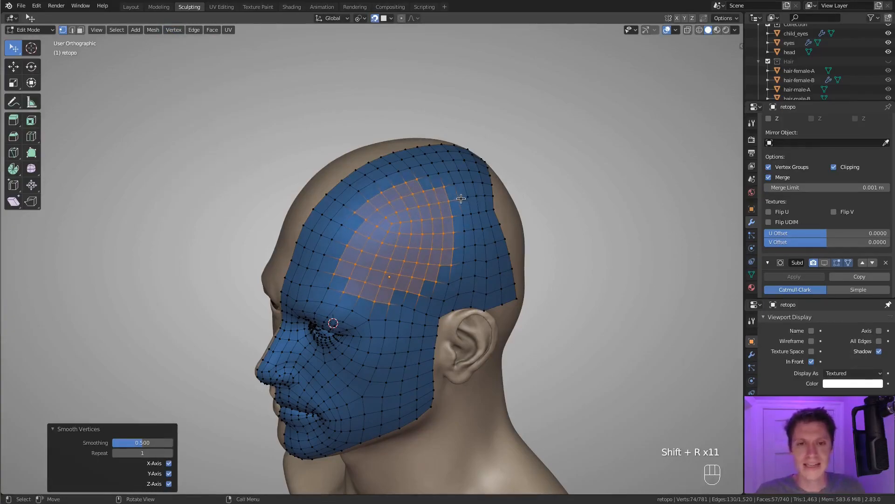
Extend the selection down toward the brow, drop its rear vertices, and snap the selected vertices onto the head.
left_click(353, 210, "shift")
key("c")
mouse_move(375, 226)
left_mouse_down()
mouse_move(330, 273)
mouse_move(360, 294)
mouse_move(414, 302)
mouse_move(425, 277)
left_mouse_up()
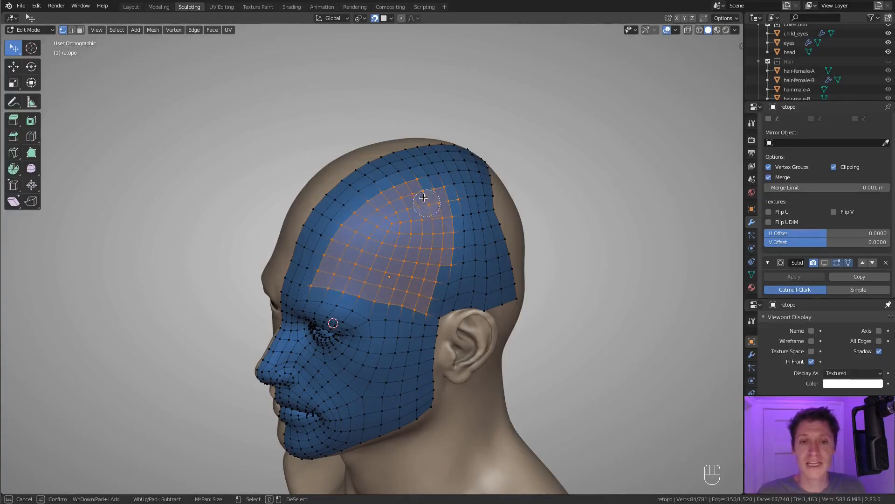
left_click_drag(447, 176, 458, 278, "shift")
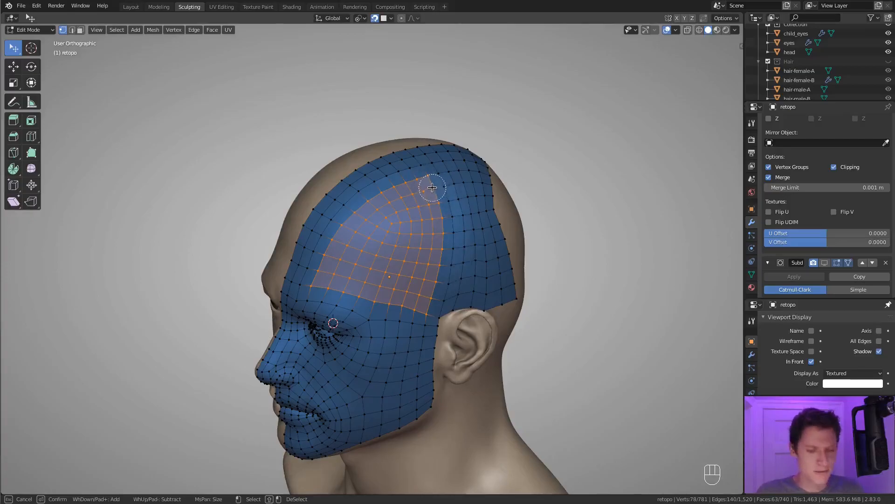
key("g")
left_click(423, 186)
Circle-select the vertices in the middle of the upper skull side and smooth them repeatedly.
middle_click_drag(422, 187, 417, 214)
key("a")
key("a")
key("a")
key("c")
mouse_move(419, 238)
left_mouse_down()
mouse_move(390, 243)
mouse_move(410, 270)
mouse_move(417, 257)
left_mouse_up()
right_click(418, 258)
left_click(175, 30)
left_click(186, 133)
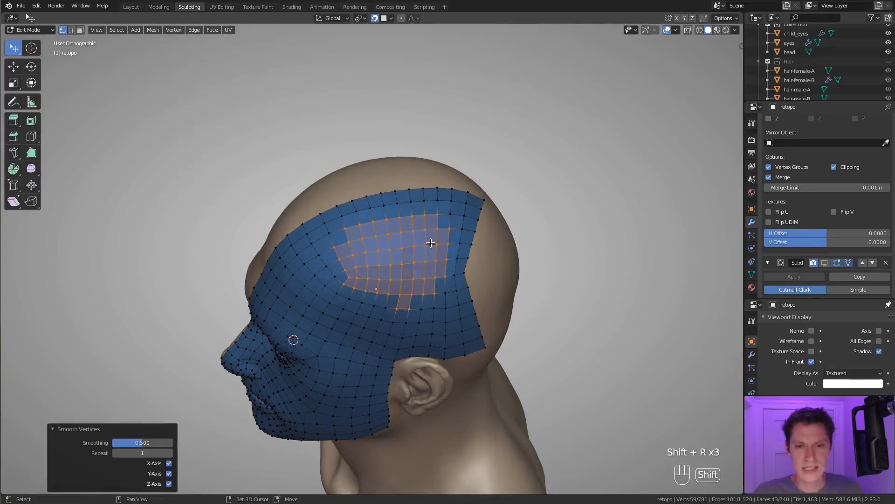
key("shift+r")
key("shift+r")
key("shift+r")
key("shift+r")
key("shift+r")
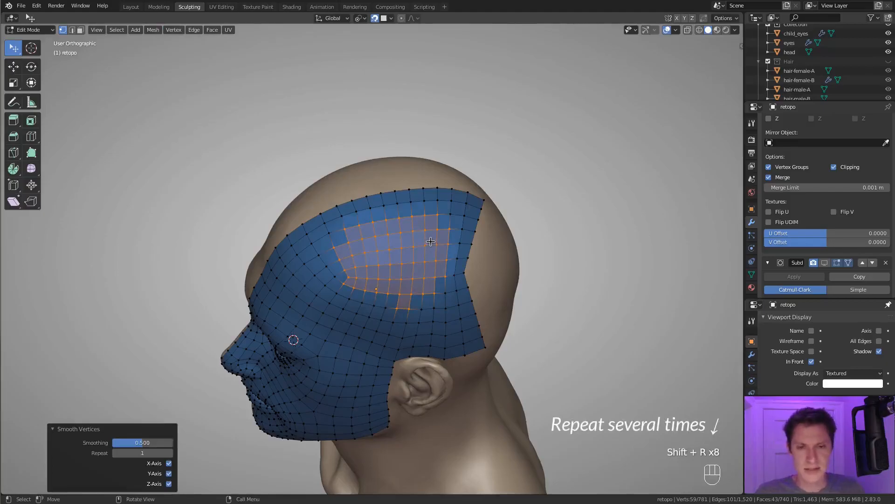
Circle-select the vertices of the upper forehead and temple, smooth them repeatedly, and snap them onto the head.
mouse_move(430, 241)
middle_mouse_down()
mouse_move(437, 225)
mouse_move(430, 254)
mouse_move(436, 240)
middle_mouse_up()
key("a")
key("a")
key("a")
key("g")
key("c")
left_click_drag(434, 236, 422, 252)
right_click(422, 252)
left_click(173, 29)
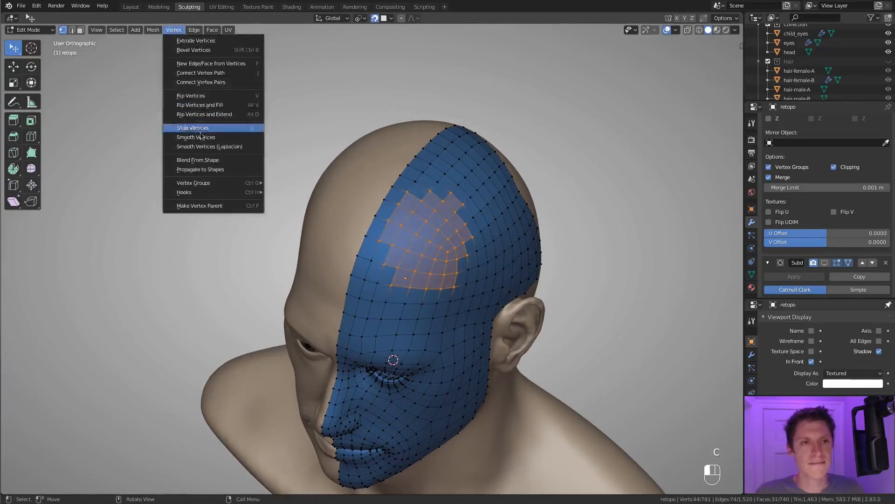
left_click(196, 137)
key("shift+r")
key("shift+r")
key("shift+r")
key("shift+r")
key("shift+r")
key("shift+r")
key("g")
Shade the retopo object smooth in Object Mode, inspect its surface, and return to Edit Mode at the back of the head.
key("Tab")
right_click(450, 186)
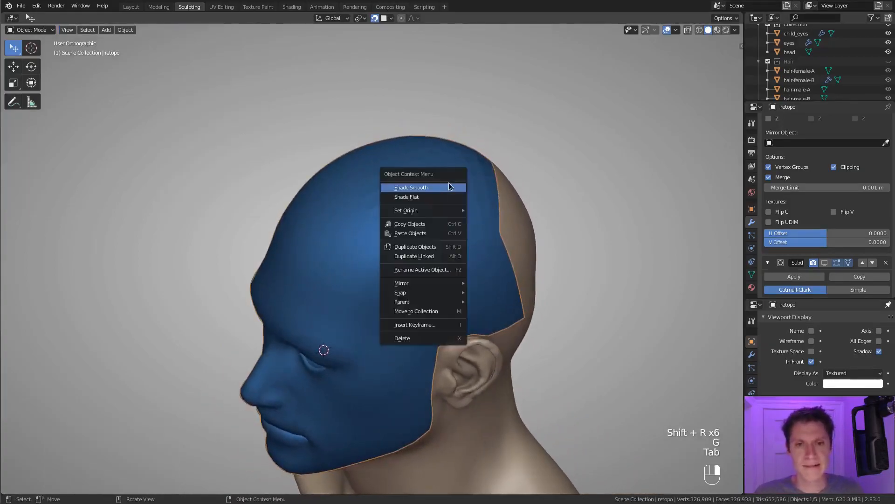
left_click(432, 186)
scroll(512, 208, "down", 2)
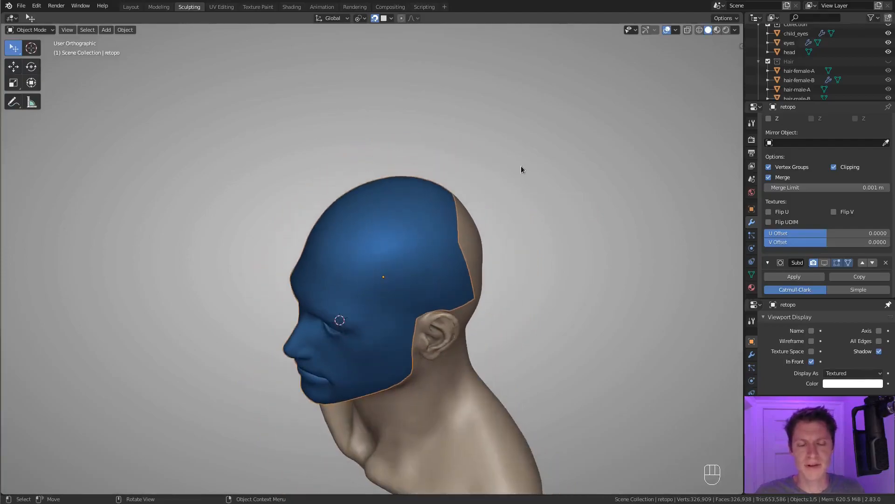
middle_click_drag(506, 158, 427, 210)
key("Tab")
key("Tab")
right_click(364, 219)
key("Tab")
middle_click_drag(468, 232, 373, 271)
Reposition individual vertices along the mesh's rear edge on the back of the skull to even out their spacing.
key("a")
key("a")
key("a")
key("g")
left_click(397, 280)
key("g")
left_click(406, 287)
key("g")
left_click(422, 289)
key("g")
left_click(433, 287)
key("g")
left_click(454, 274)
key("g")
left_click(461, 272)
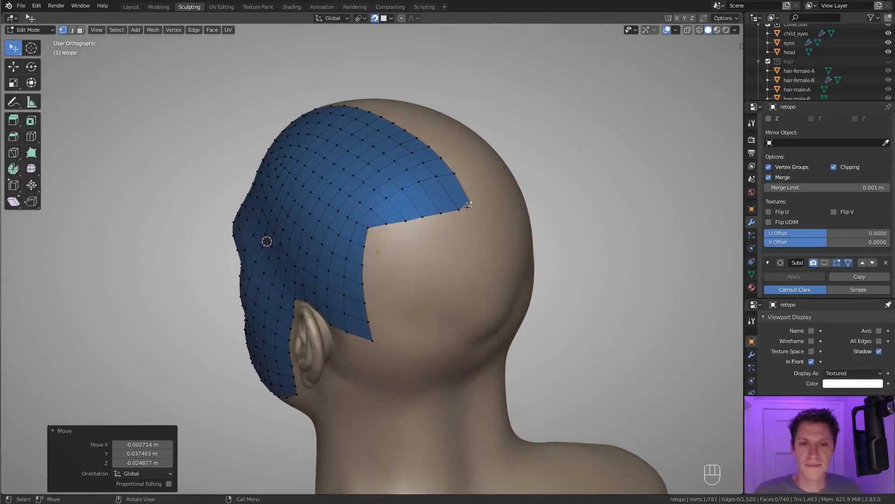
Extrude the rear centre-line vertex down the back of the head, adjust it, and join it to the mesh corner behind the ear.
key("e")
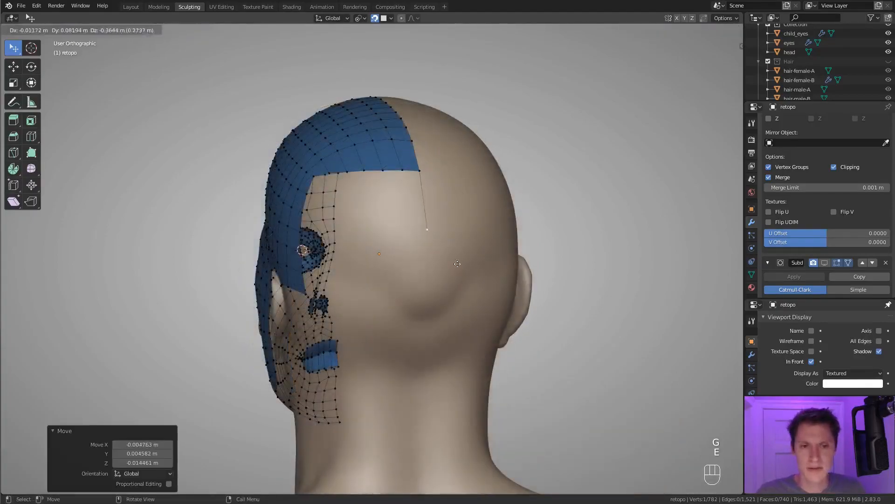
left_click(457, 260)
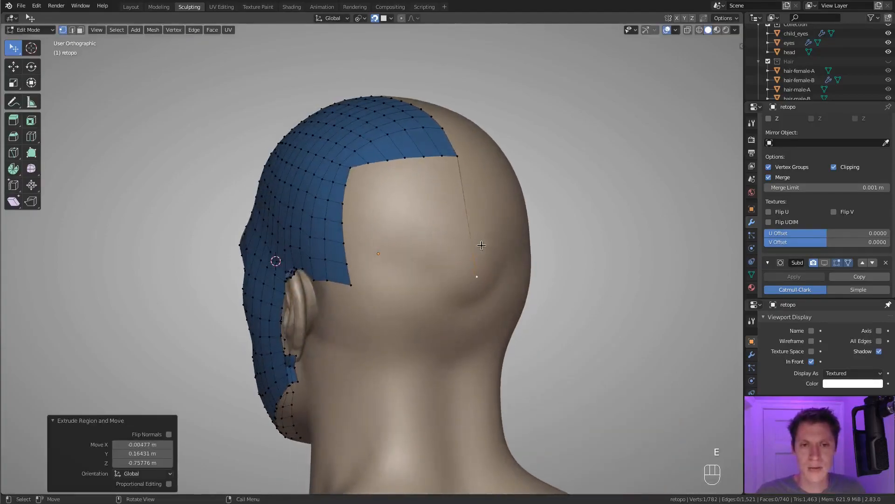
key("g")
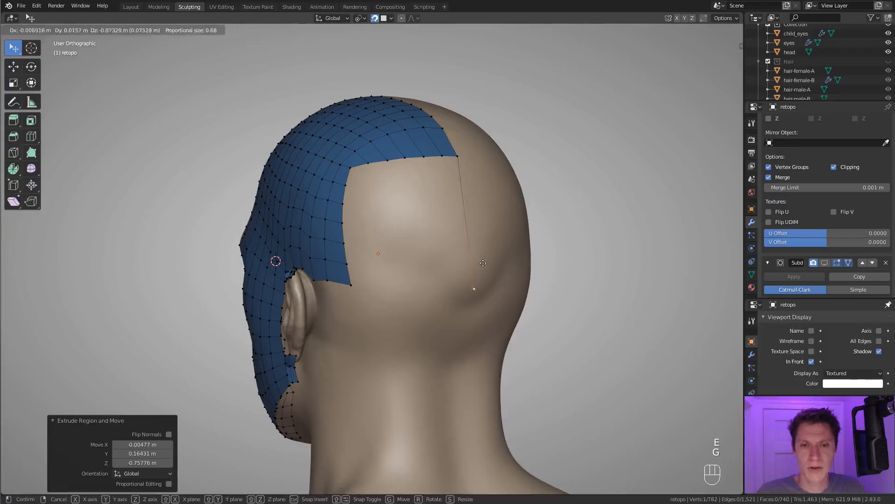
left_click(481, 269)
Add five cuts to the new centre-line edge and snap the new vertices onto the back of the head.
key("ctrl+r")
scroll(469, 195, "up", 3)
scroll(470, 196, "up", 1)
left_click(469, 196)
right_click(470, 196)
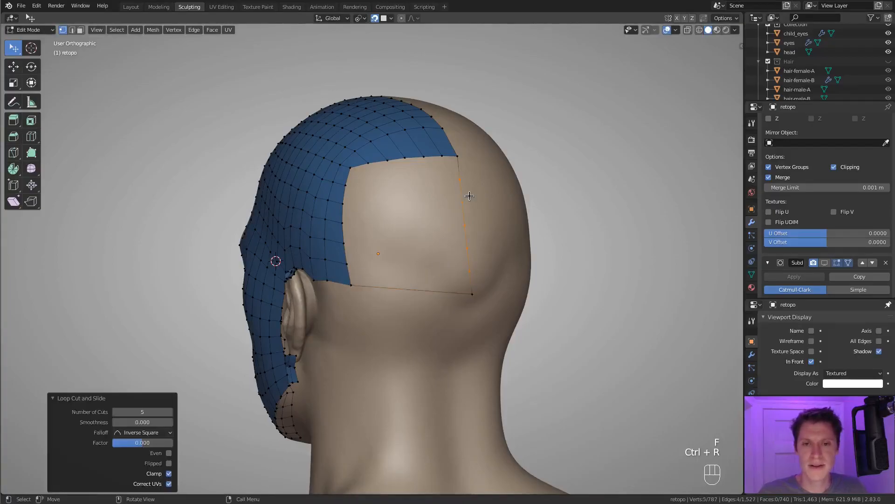
key("g")
left_click(469, 195)
Add five cuts to the lower edge running behind the ear and snap the new vertices onto the head.
key("ctrl+r")
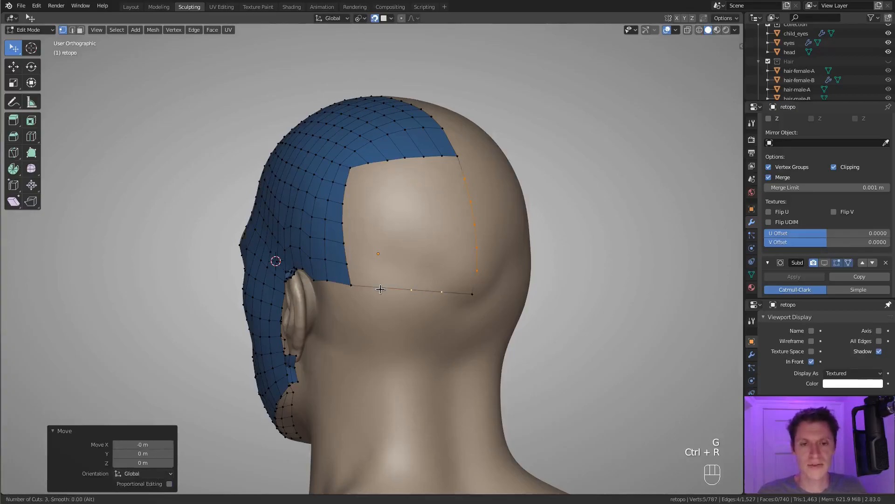
scroll(380, 290, "up", 1)
left_click(381, 289)
right_click(380, 290)
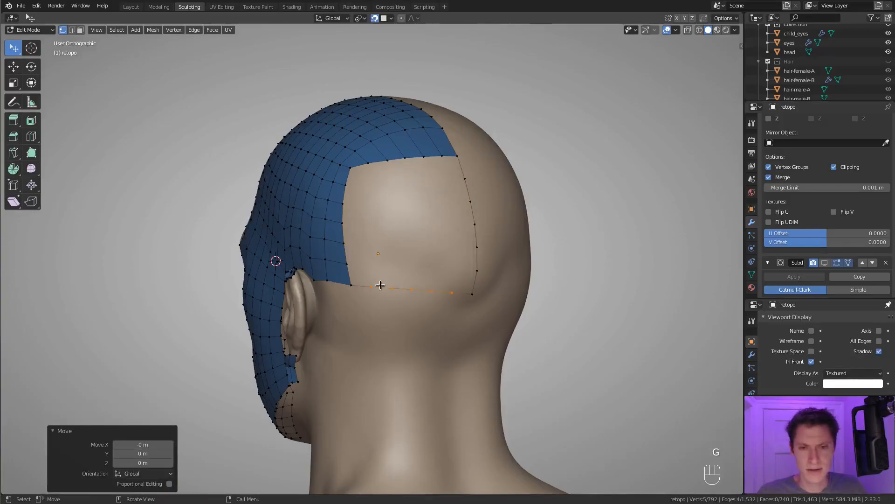
left_click(371, 287)
Reposition the vertices of the lower edge and its centre-line corner for even spacing across the back of the head.
middle_click_drag(371, 287, 470, 261)
key("g")
key("g")
left_click(470, 262)
left_click(408, 263)
key("g")
left_click(409, 265)
left_click(427, 264)
key("g")
left_click(436, 276)
left_click(447, 267)
key("g")
left_click(460, 271, "shift")
left_click(485, 273)
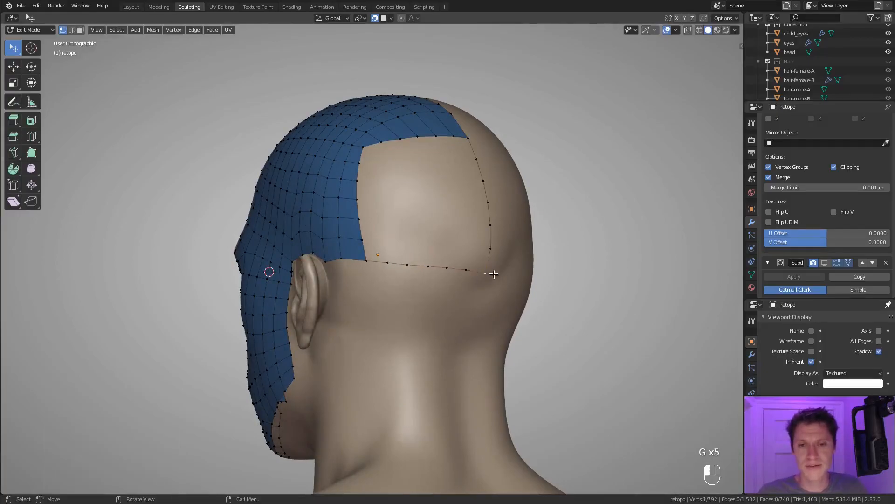
key("g")
left_click(507, 252)
middle_click_drag(507, 253, 481, 240)
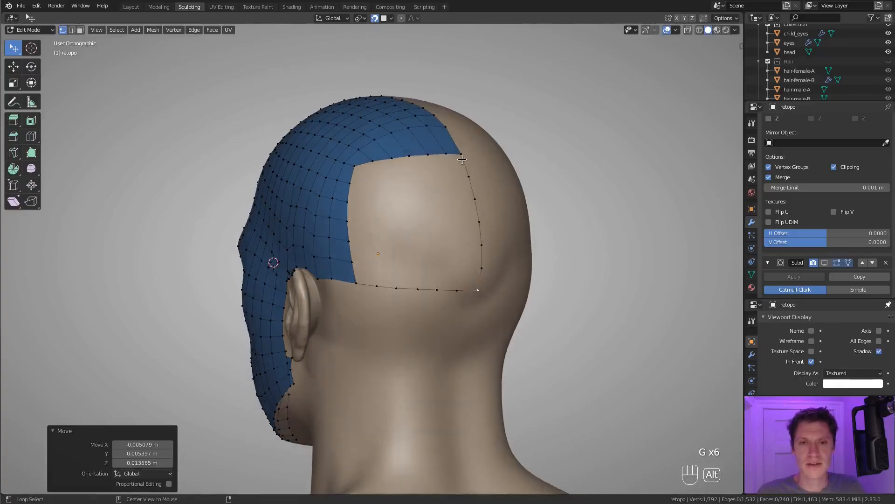
Select the boundary loop around the opening on the back of the head and close it with Grid Fill.
left_click(468, 177, "alt")
left_click(475, 198, "alt+shift")
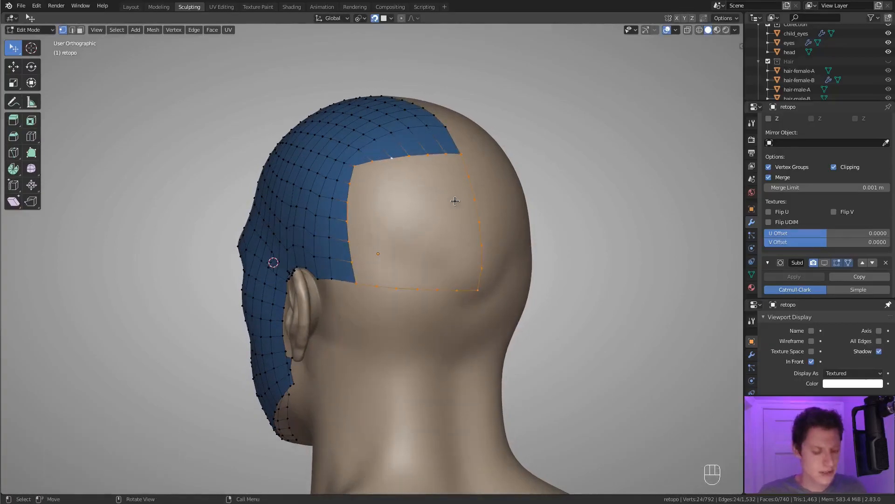
middle_click_drag(455, 200, 471, 207)
key("space")
type("Grid Fill")
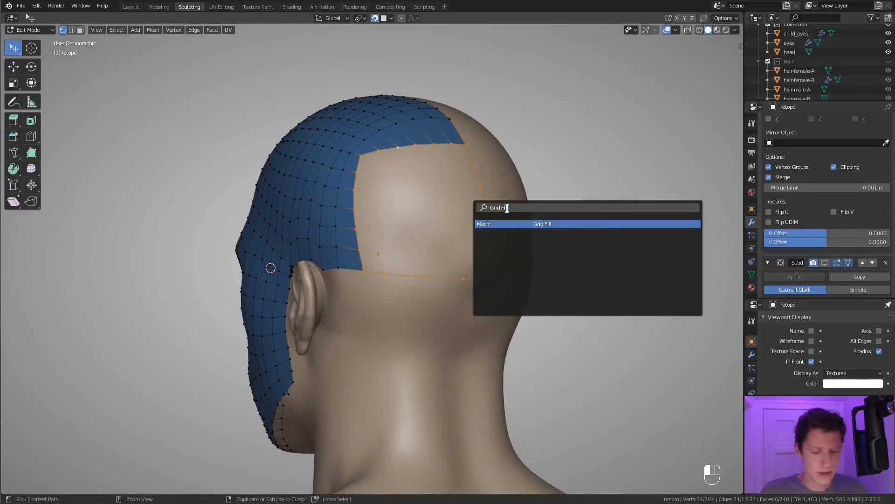
key("ctrl+a")
type("grid")
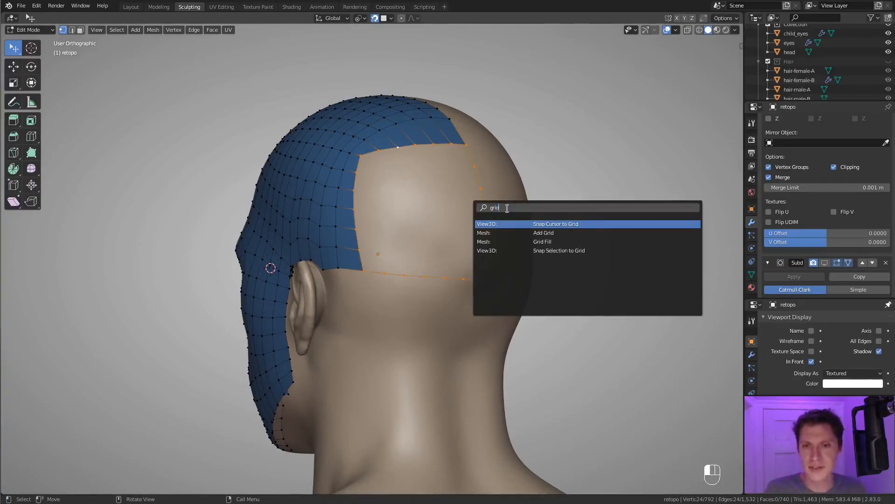
key("Down")
key("Down")
key("Return")
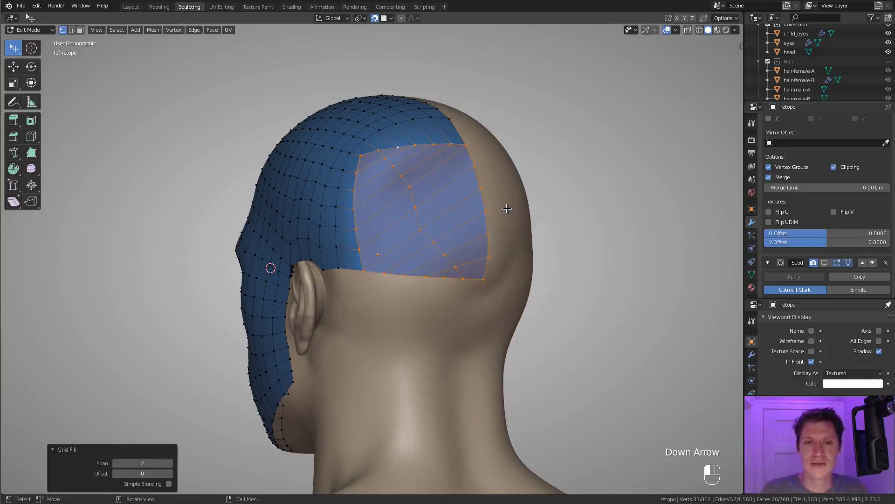
Set the grid fill's span to 6 and offset to 2, and snap the new vertices onto the head.
left_click(170, 463)
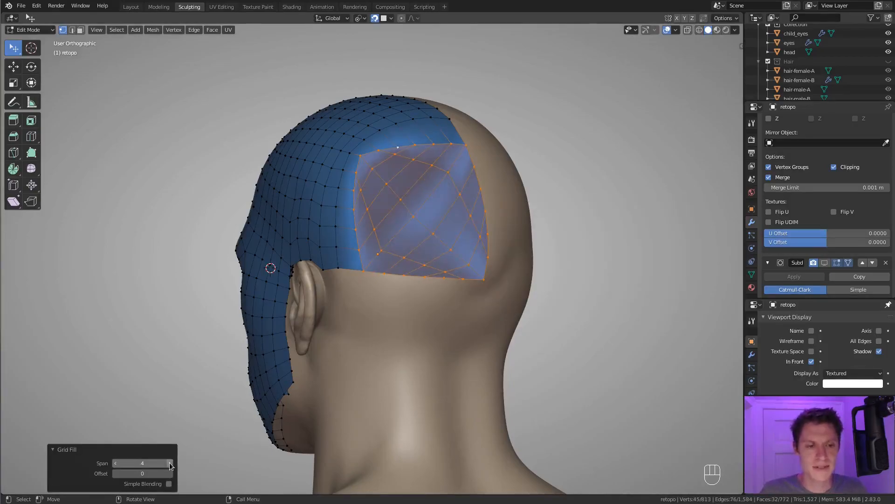
left_click(170, 463)
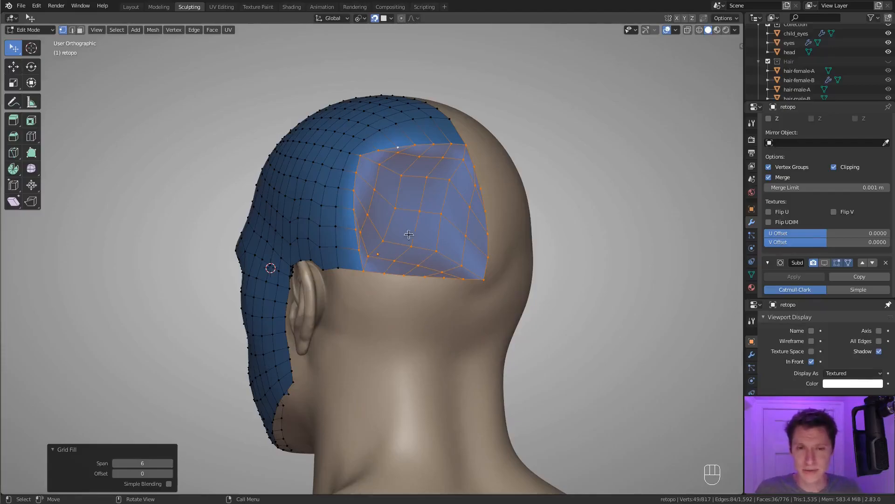
left_click(169, 474)
left_click(170, 474)
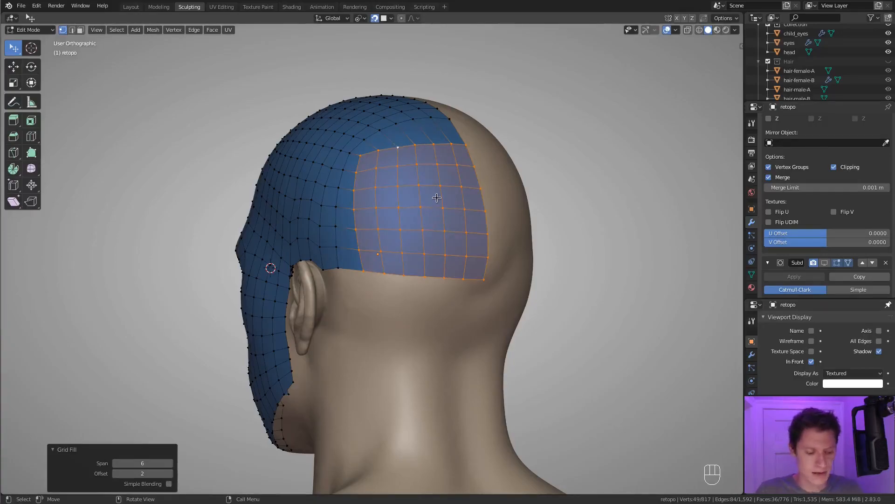
key("g")
left_click(444, 173)
Select a run of centre-line vertices at the upper back of the head, space them evenly with LoopTools Space, and snap them to the surface.
middle_click_drag(453, 189, 458, 231)
key("a")
key("a")
key("a")
key("c")
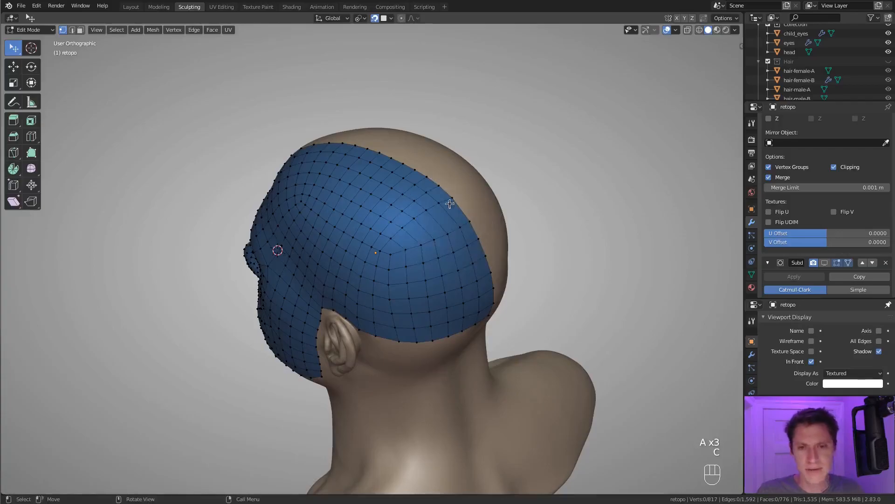
left_click(475, 239, "ctrl")
middle_click_drag(474, 208, 442, 215)
right_click(433, 225)
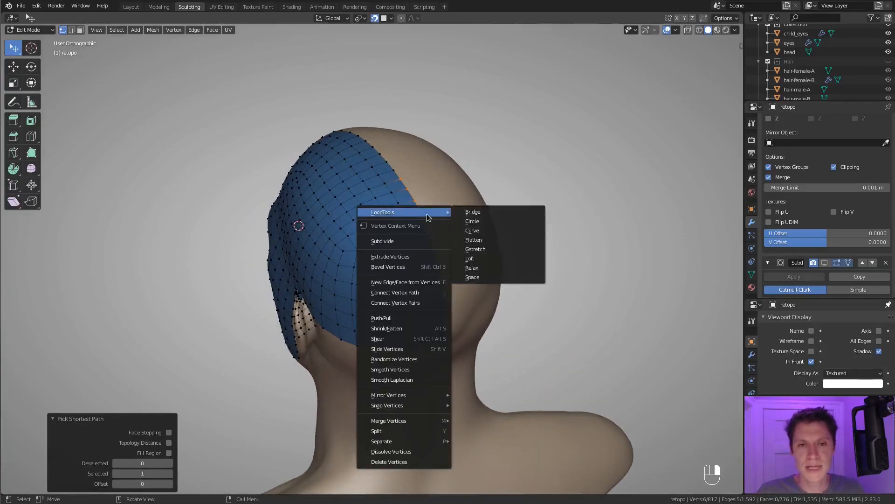
left_click(472, 277)
key("g")
left_click(453, 231)
Select the inner vertices of the upper rear skull patch, smooth them repeatedly, and snap them back onto the head.
middle_click_drag(454, 229, 486, 249)
key("a")
key("a")
key("a")
key("c")
mouse_move(370, 236)
left_mouse_down()
mouse_move(380, 210)
mouse_move(379, 254)
mouse_move(424, 248)
mouse_move(437, 273)
mouse_move(400, 266)
left_mouse_up()
right_click(400, 266)
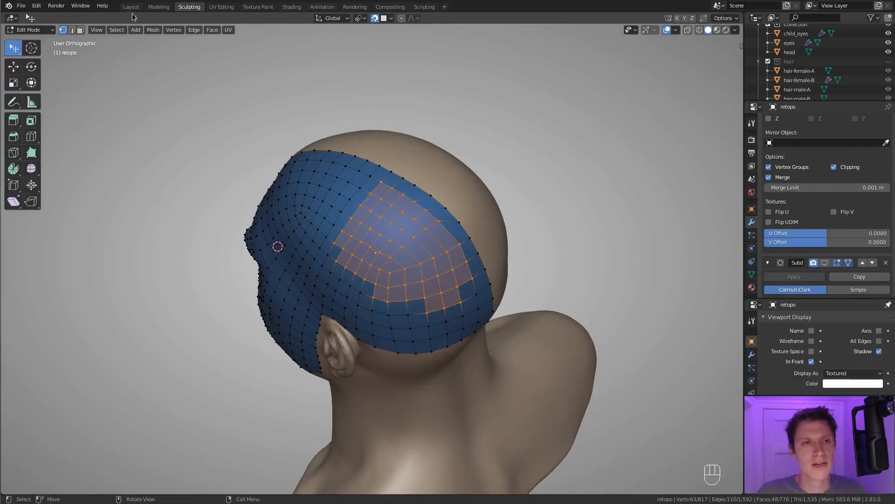
left_click(173, 30)
left_click(191, 131)
key("shift+r")
key("shift+r")
key("shift+r")
key("shift+r")
key("shift+r")
key("shift+r")
key("shift+r")
key("shift+r")
key("shift+r")
key("shift+r")
key("shift+r")
key("shift+r")
key("shift+r")
key("shift+r")
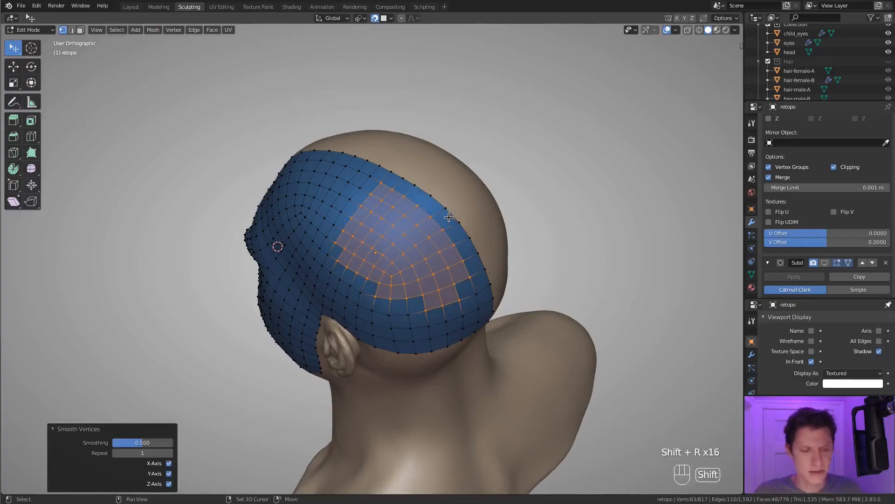
key("g")
left_click(412, 210)
Smooth the patch of vertices across the upper side of the skull several times and snap it back onto the head.
mouse_move(412, 211)
middle_mouse_down()
mouse_move(452, 202)
mouse_move(473, 212)
middle_mouse_up()
key("a")
key("a")
key("a")
key("c")
mouse_move(393, 200)
left_mouse_down()
mouse_move(370, 200)
mouse_move(382, 208)
mouse_move(375, 200)
left_mouse_up()
right_click(376, 200)
left_click(173, 32)
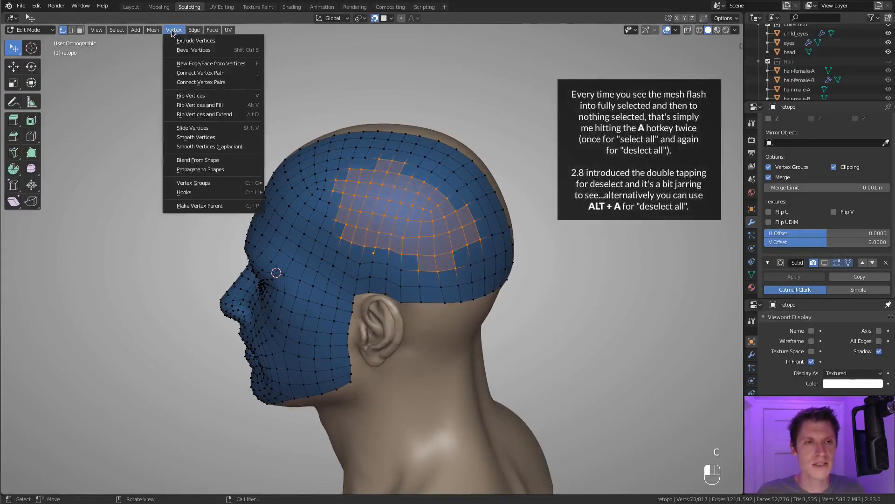
left_click(196, 137)
key("shift+r")
key("shift+r")
key("shift+r")
key("g")
left_click(440, 210)
Smooth the patch of vertices directly above and behind the ear repeatedly and snap it back onto the head.
middle_click_drag(440, 210, 448, 198)
key("a")
key("a")
key("a")
key("c")
mouse_move(378, 215)
left_mouse_down()
mouse_move(368, 225)
mouse_move(413, 208)
left_mouse_up()
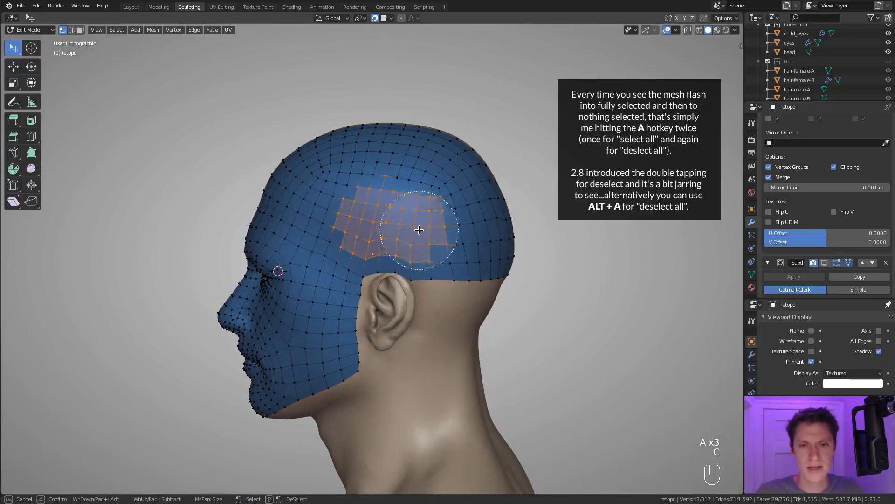
right_click(413, 208)
left_click(173, 30)
left_click(196, 138)
key("shift+r")
key("shift+r")
key("shift+r")
key("shift+r")
key("shift+r")
key("shift+r")
key("shift+r")
key("shift+r")
key("g")
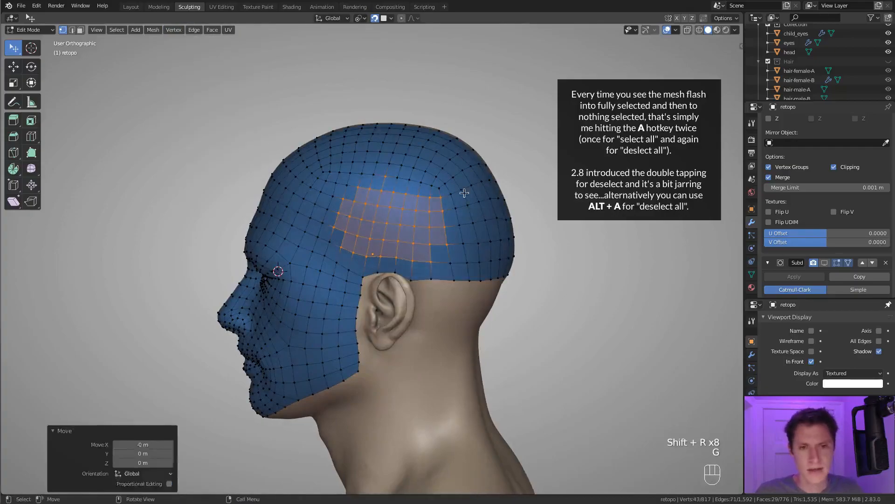
left_click(466, 200)
Smooth the inner vertices of the newly filled rear grid repeatedly and snap them onto the back of the head.
key("a")
key("a")
key("a")
middle_click_drag(510, 196, 430, 213)
key("c")
mouse_move(414, 224)
left_mouse_down()
mouse_move(410, 236)
mouse_move(420, 244)
mouse_move(380, 233)
left_mouse_up()
right_click(380, 233)
left_click(173, 30)
left_click(196, 138)
key("shift+r")
key("shift+r")
key("shift+r")
key("shift+r")
key("shift+r")
key("shift+r")
key("shift+r")
key("shift+r")
key("shift+r")
key("shift+r")
key("shift+r")
key("shift+r")
key("shift+r")
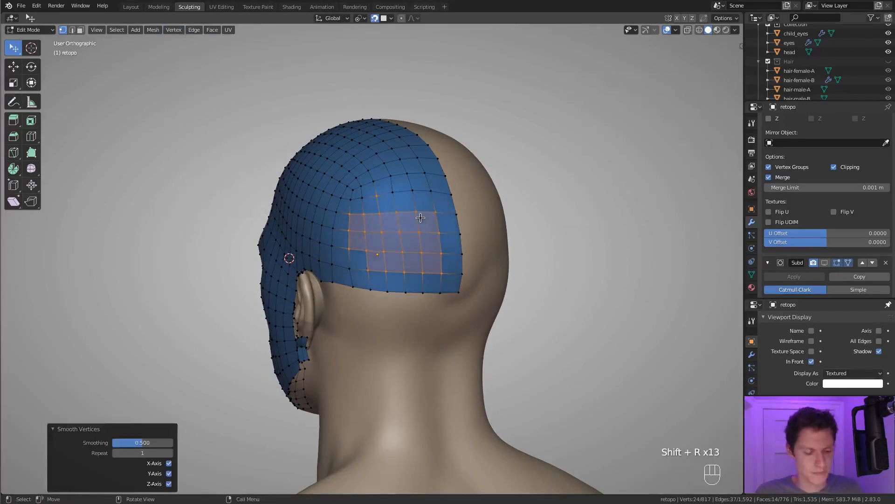
key("g")
left_click(437, 246)
Reposition individual vertices in the rear grid to even out the quads across the back of the head.
key("a")
key("a")
key("a")
middle_click_drag(438, 246, 413, 238)
key("g")
left_click(433, 243)
key("a")
key("a")
key("a")
middle_click_drag(412, 238, 393, 243)
left_click(348, 250)
key("g")
left_click(389, 270)
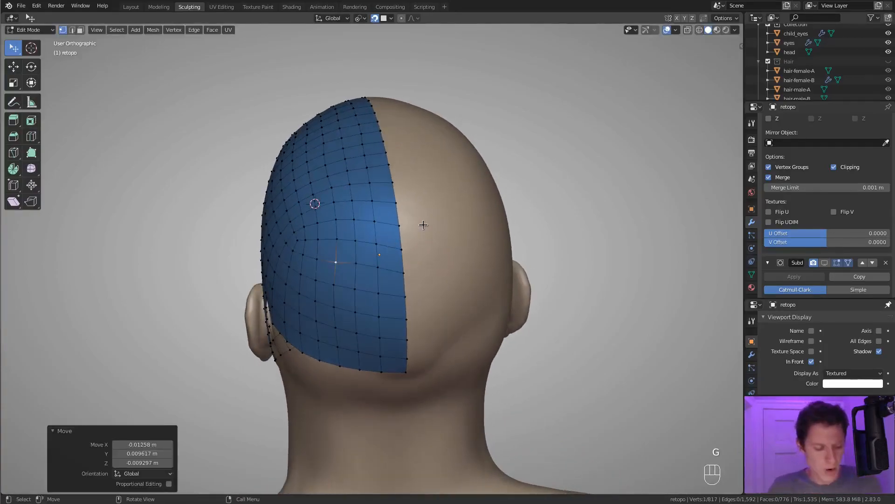
Select the edge row running to the rear centre line, then sketch its course on a new green annotation layer.
left_click(299, 240)
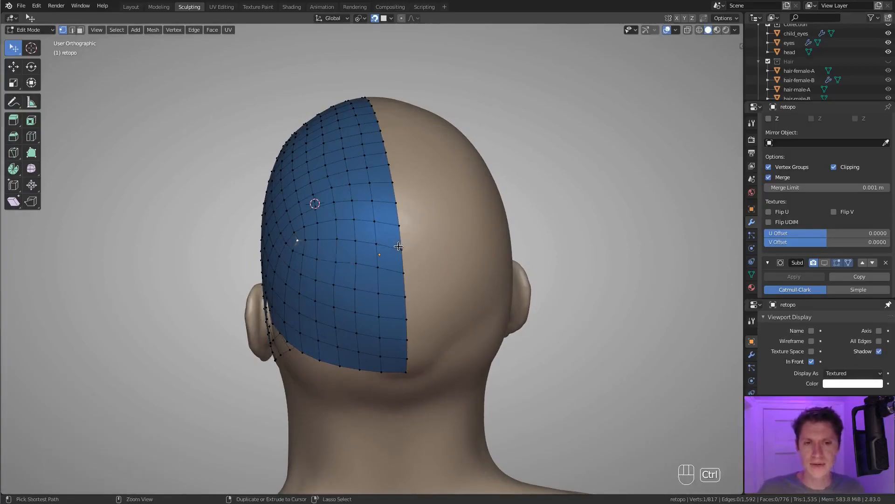
left_click(401, 249, "ctrl")
key("n")
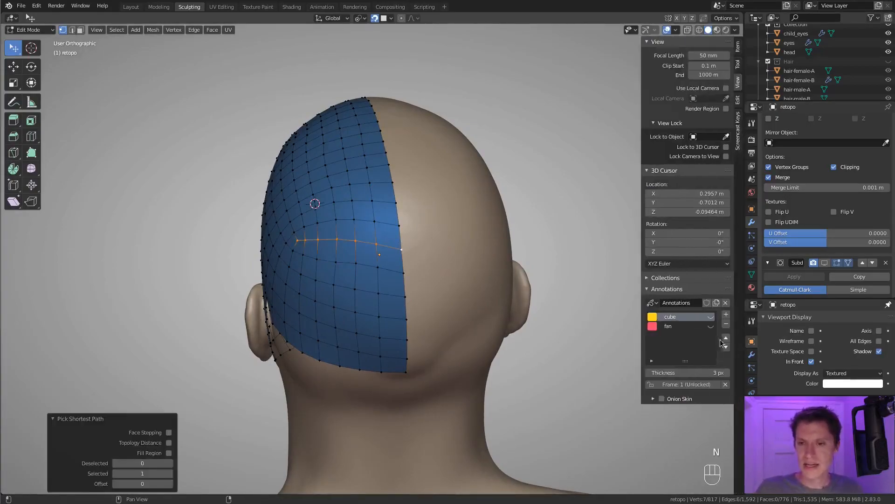
left_click(726, 316)
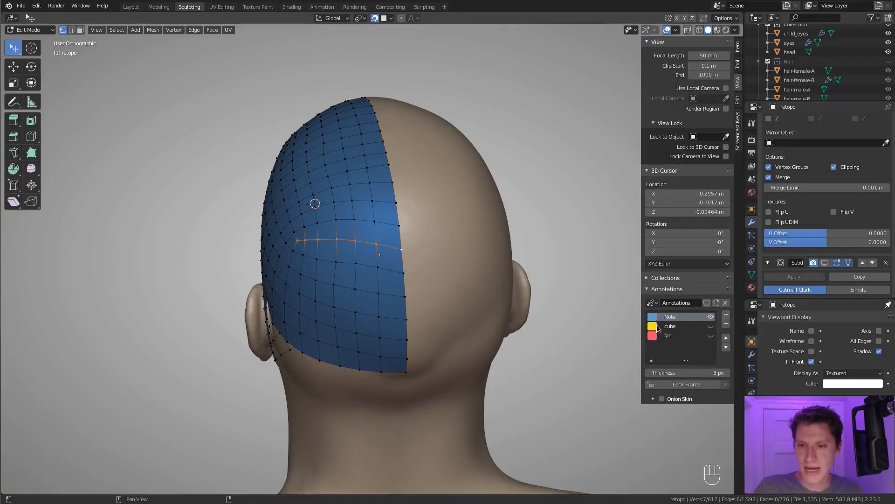
left_click(653, 317)
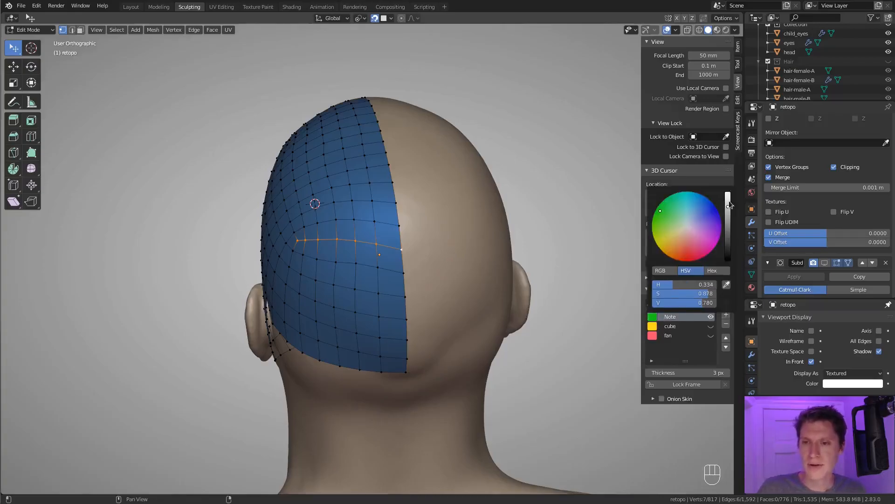
left_click_drag(297, 240, 318, 234)
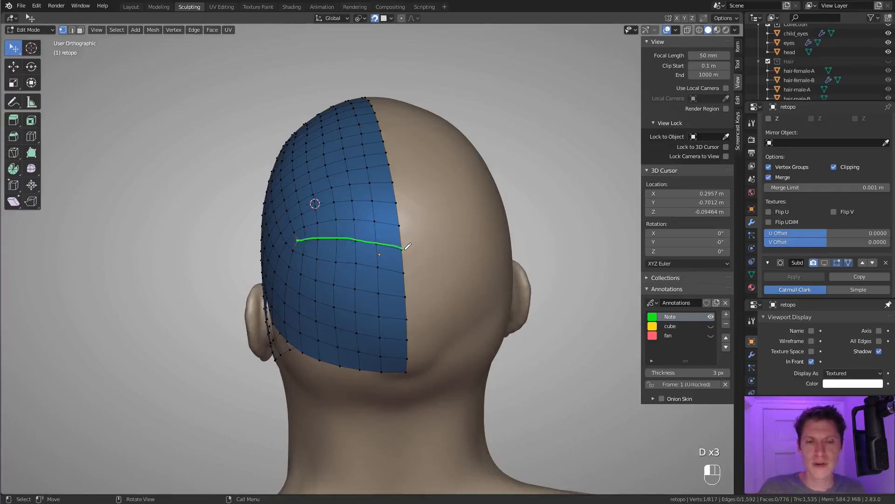
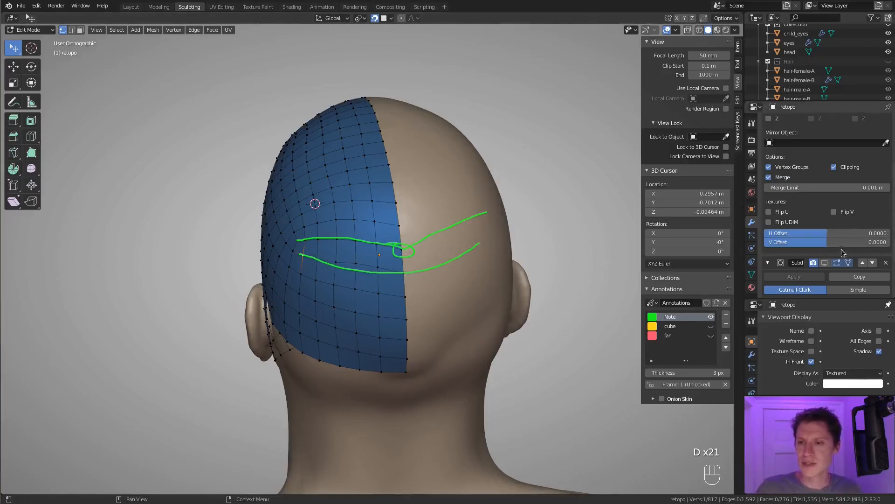
Enable the Mirror modifier's display in Edit Mode and on the cage, and hide the green annotation layer.
scroll(773, 161, "up", 4)
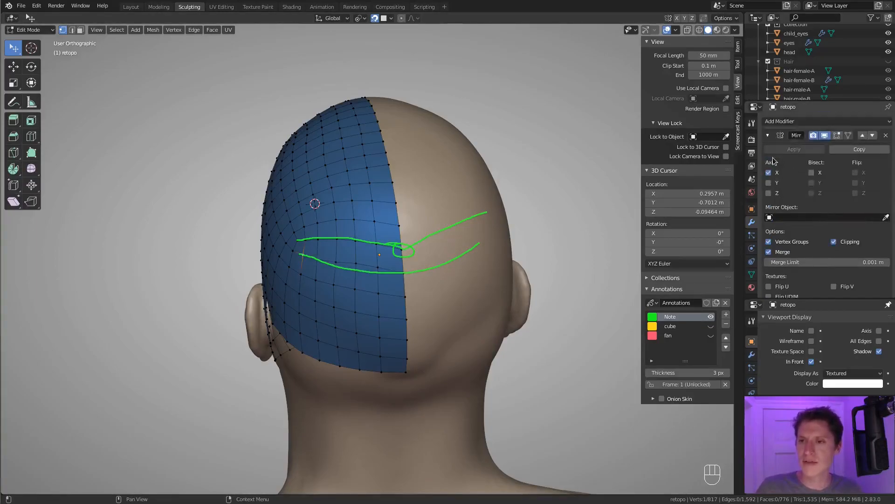
left_click(838, 136)
left_click(849, 135)
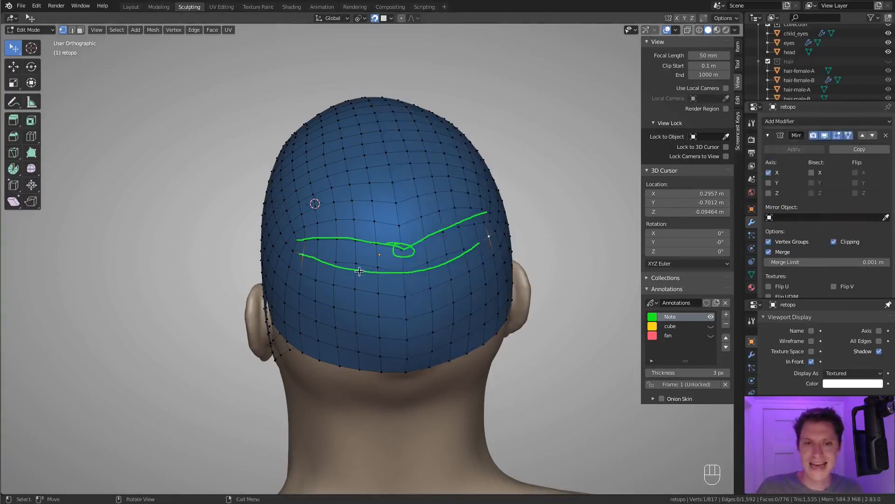
scroll(369, 266, "up", 1)
left_click(725, 325)
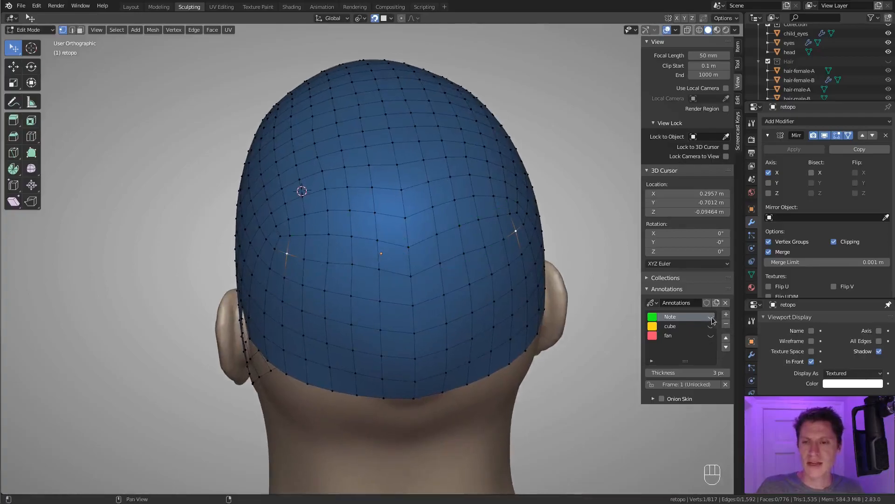
key("n")
Move the centre-line vertices down the back of the head upward so the edge rows cross the seam smoothly.
key("g")
key("g")
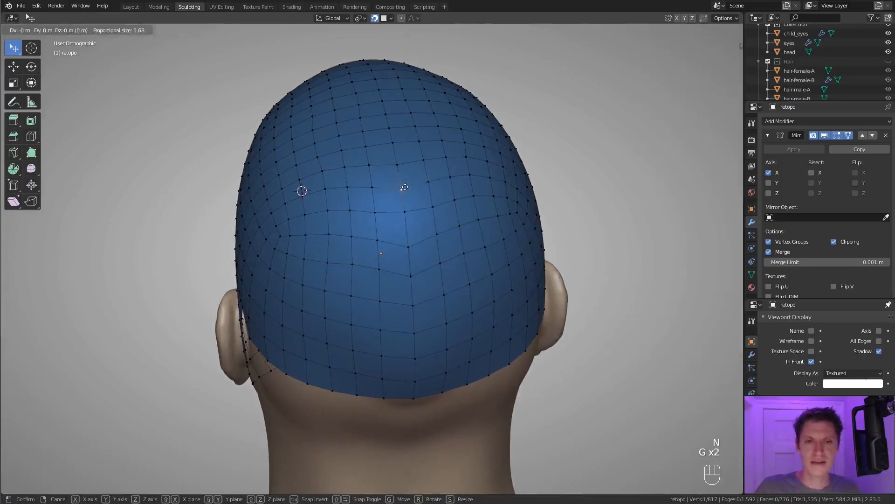
left_click(407, 243)
key("g")
left_click(408, 254)
key("g")
left_click(408, 261)
key("g")
left_click(416, 297)
key("g")
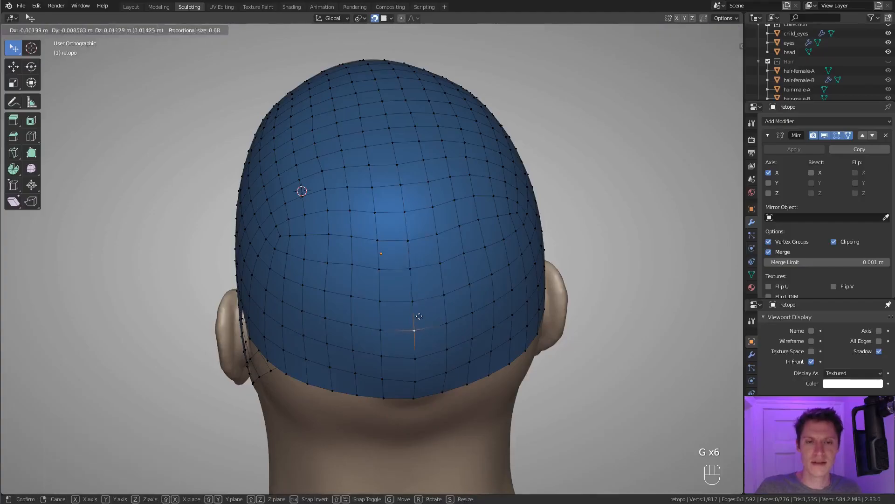
left_click(415, 301)
key("g")
left_click(413, 305)
key("g")
left_click(406, 320)
Select a broad patch of vertices across the back of the skull and smooth them repeatedly to relax the quads.
middle_click_drag(406, 320, 409, 230, "ctrl")
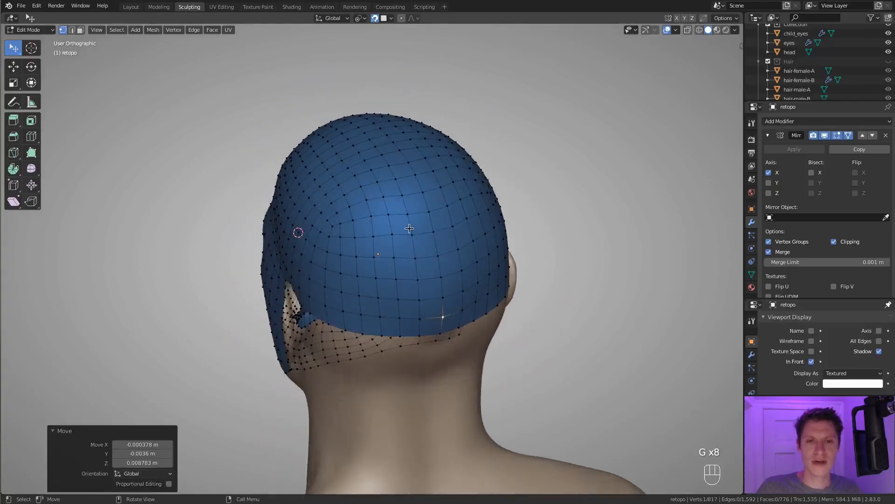
key("a")
key("a")
key("a")
key("c")
left_click_drag(363, 206, 386, 266)
right_click(385, 266)
left_click(420, 319, "shift")
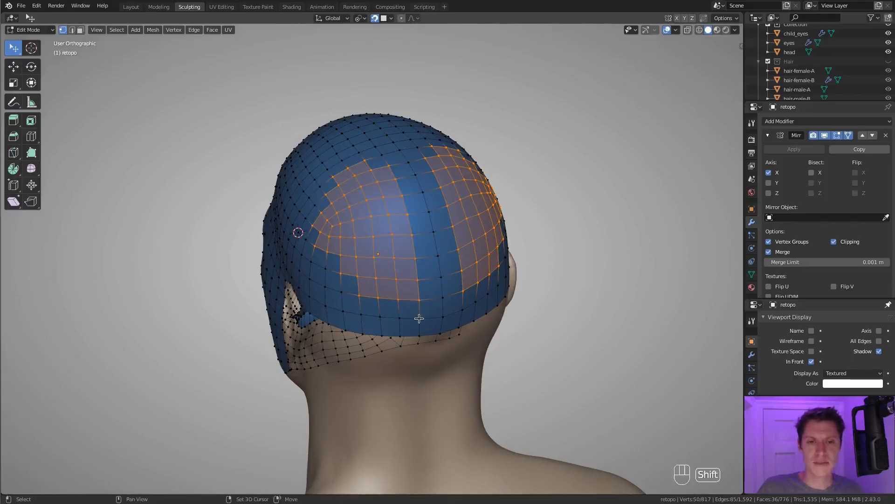
left_click(194, 31)
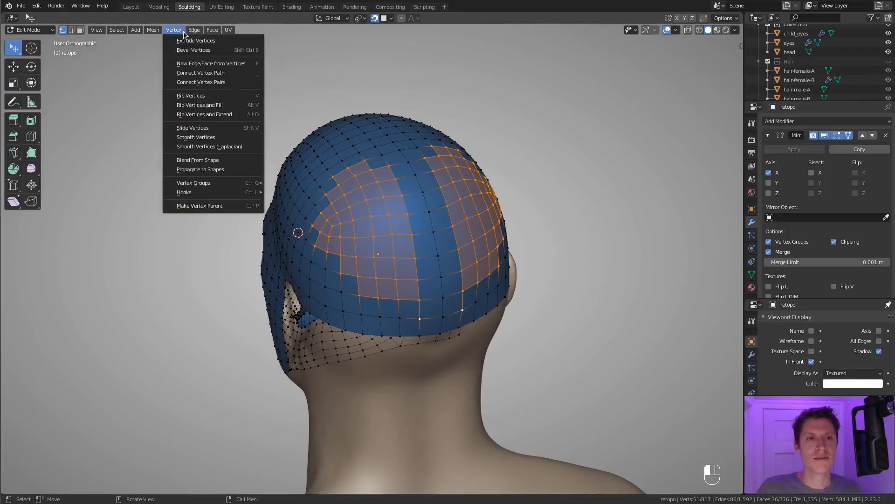
left_click(200, 145)
key("shift+r")
key("shift+r")
key("shift+r")
key("shift+r")
key("shift+r")
key("shift+r")
key("shift+r")
key("shift+r")
key("shift+r")
key("shift+r")
Reposition centre-line vertices down the back of the head to even out the spacing between rows.
middle_click_drag(425, 241, 450, 182)
key("a")
key("a")
key("a")
left_click(411, 219)
key("g")
left_click(421, 233)
key("g")
left_click(421, 242)
key("g")
left_click(419, 261)
key("ctrl+z")
key("ctrl+z")
key("ctrl+z")
scroll(415, 189, "down", 1)
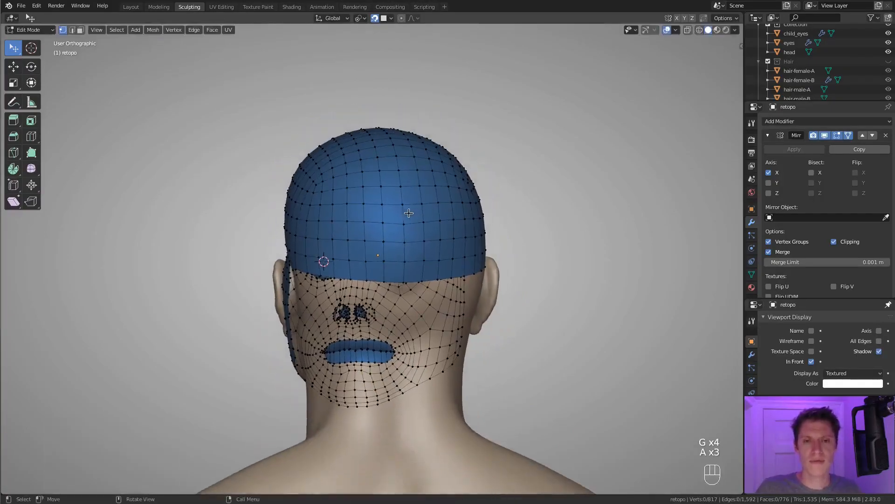
key("a")
key("a")
key("a")
Nudge a vertex on top of the head, near the crown, to straighten its edge row.
middle_click_drag(421, 203, 479, 294)
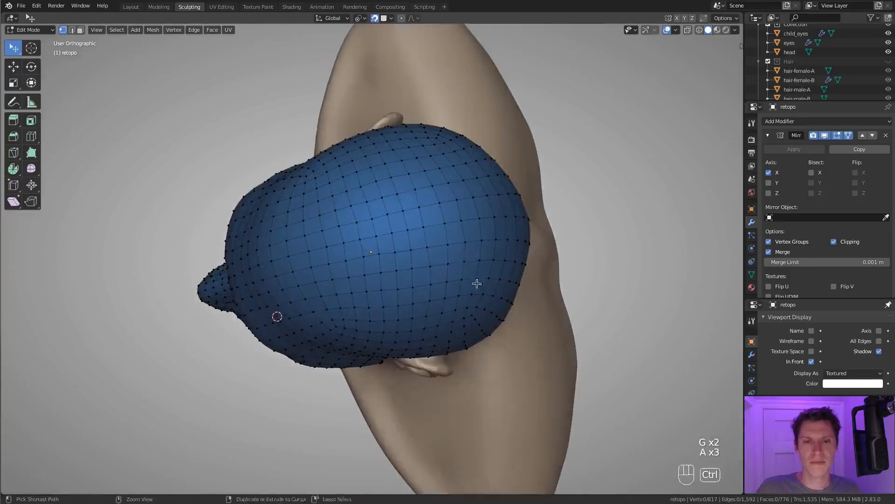
left_click(419, 207)
key("g")
key("g")
left_click(420, 219)
key("a")
key("a")
key("a")
Move individual vertices across the top of the head towards the forehead to even out the quads.
key("g")
left_click(365, 256)
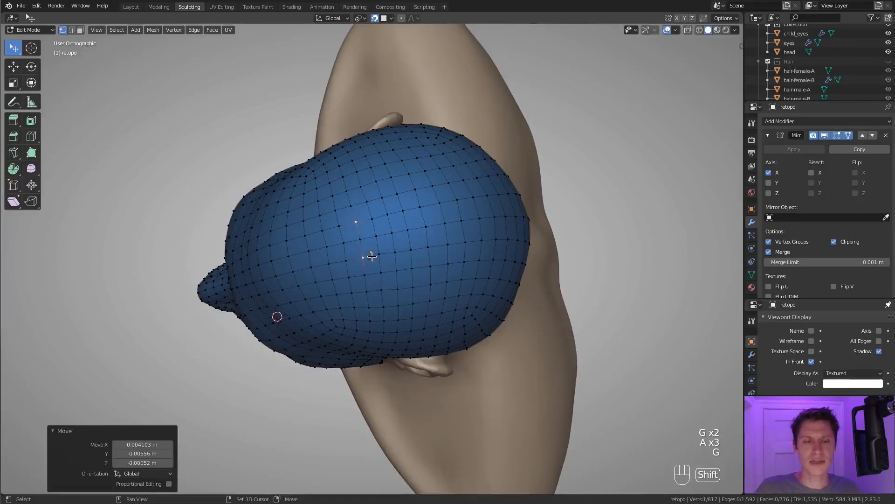
key("g")
left_click(336, 240)
key("g")
left_click(326, 248)
key("g")
left_click(308, 250)
key("a")
key("a")
key("a")
Switch the view to perspective, inspect the head from the side, and disable the Mirror modifier's on-cage display.
middle_click_drag(355, 244, 482, 186)
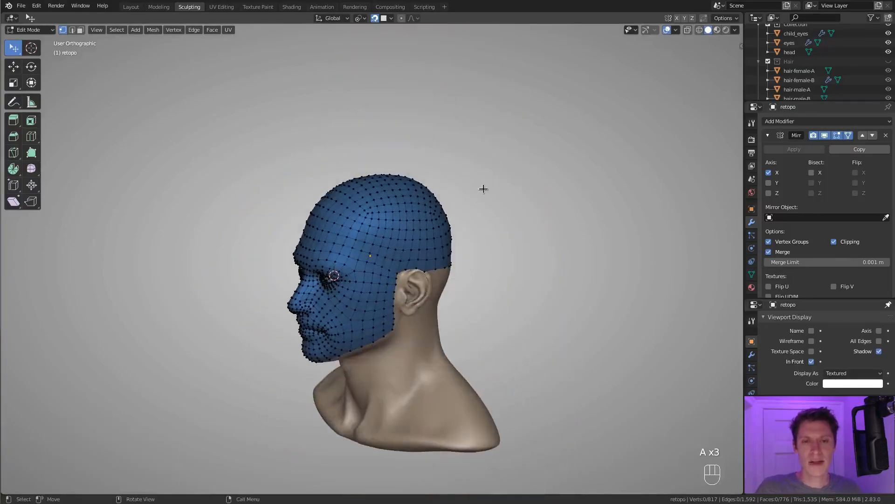
key("KP_5")
scroll(476, 183, "up", 3)
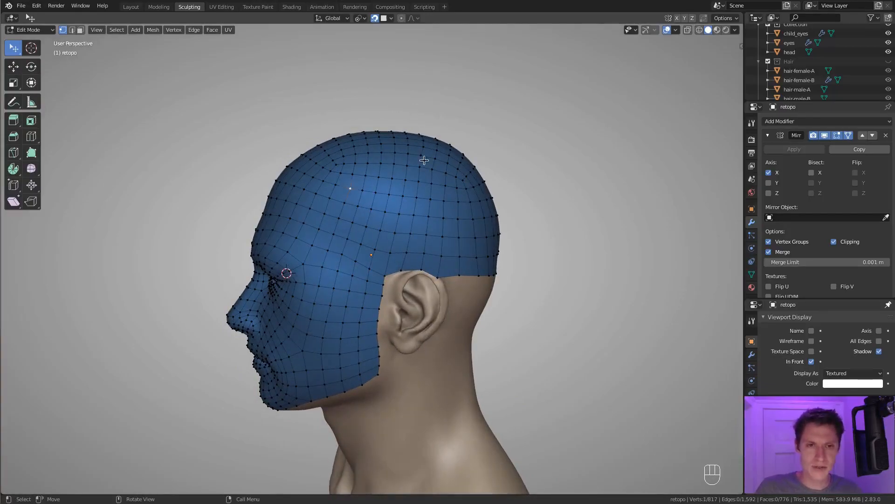
middle_click_drag(427, 161, 410, 251)
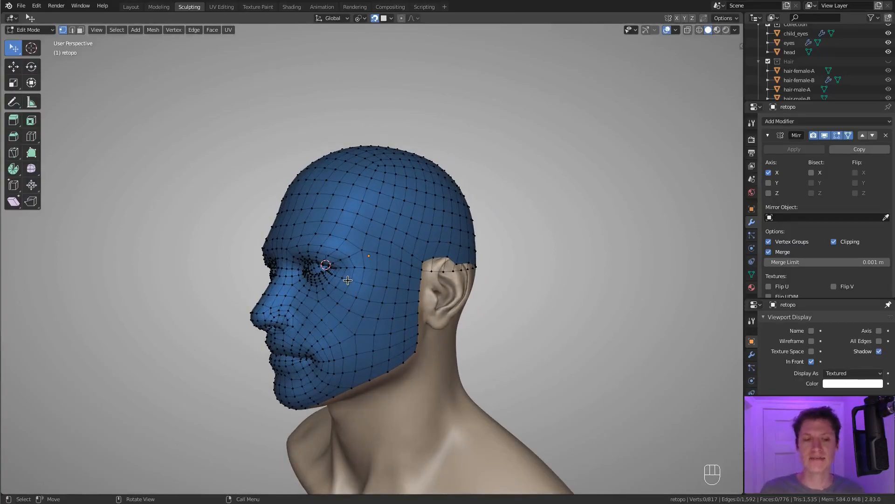
middle_click_drag(512, 264, 546, 252)
left_click(849, 135)
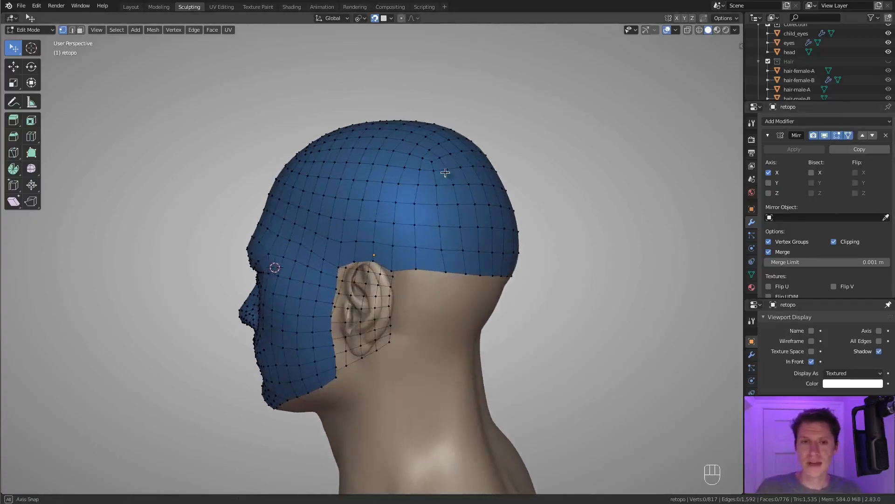
left_click(850, 135)
Move the vertex on the scalp's lower boundary just behind the ear to adjust that edge.
middle_click_drag(480, 194, 462, 219)
key("g")
left_click(452, 236)
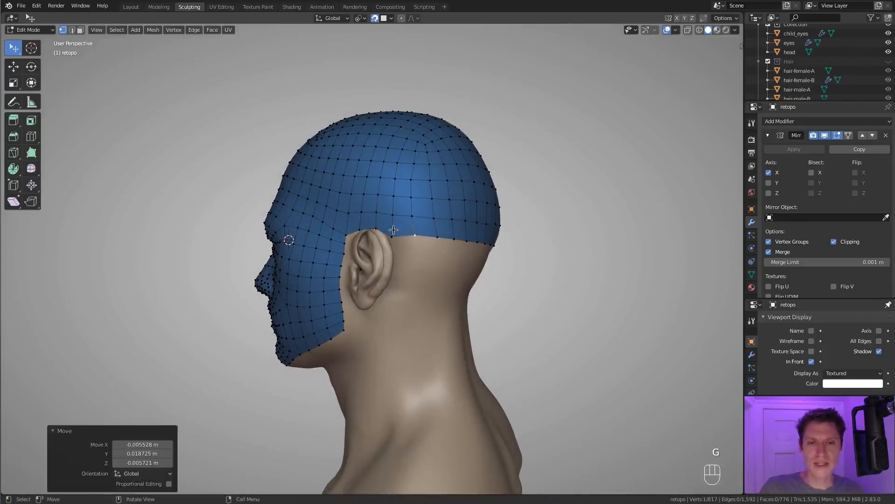
scroll(384, 280, "up", 2)
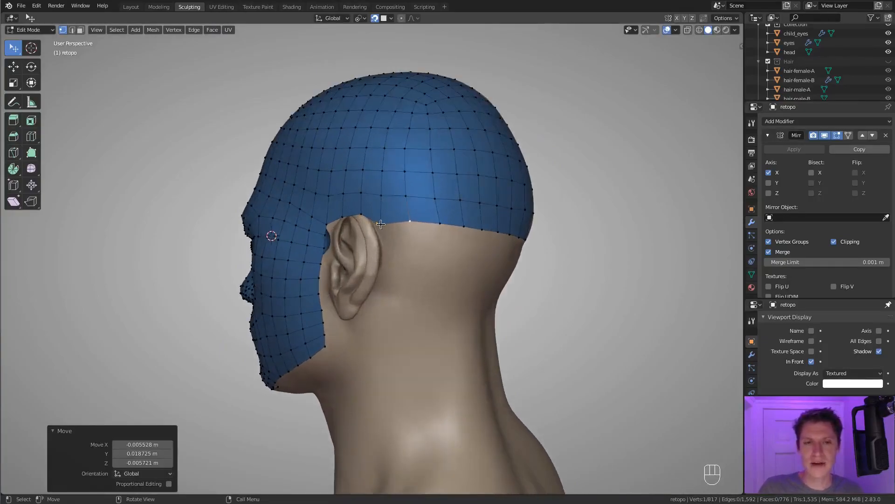
Extrude a chain of three vertices from the scalp boundary down behind the ear, following its outline.
middle_click_drag(434, 265, 406, 207)
key("e")
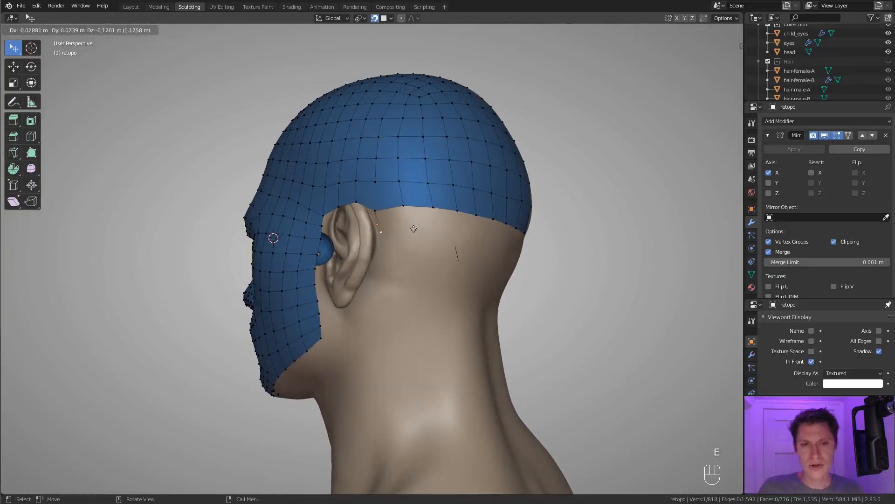
left_click(414, 234)
key("e")
left_click(410, 263)
key("e")
left_click(406, 264)
middle_click_drag(405, 264, 379, 252)
key("g")
left_click(396, 271)
key("g")
left_click(391, 266)
Adjust the mesh boundary vertices above the ear so the edge follows the ear's upper outline.
left_click(392, 256, "shift")
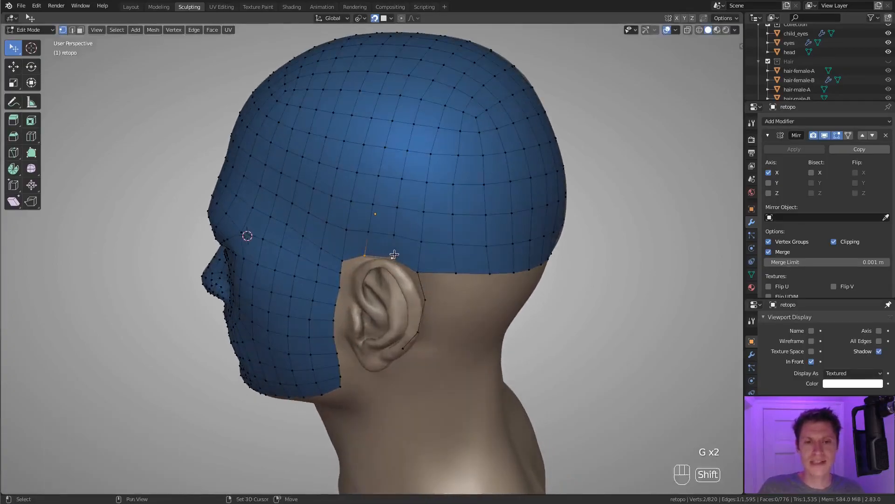
key("g")
left_click(397, 207)
left_click(346, 263)
key("g")
left_click(354, 269)
left_click(395, 266, "shift")
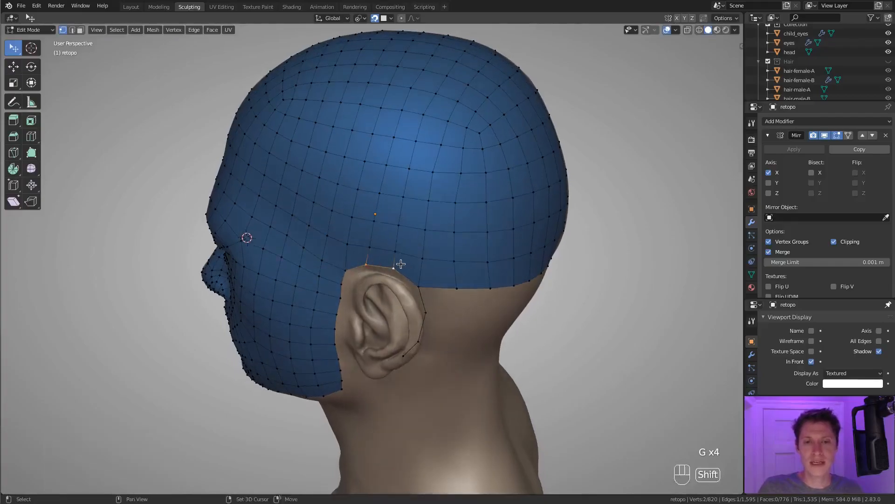
key("g")
left_click(364, 269)
left_click(360, 263)
Try filling a narrow row of faces along the ear's upper edge, and delete the added geometry.
right_click(351, 275, "ctrl")
right_click(391, 273, "ctrl")
key("f")
key("f")
key("f")
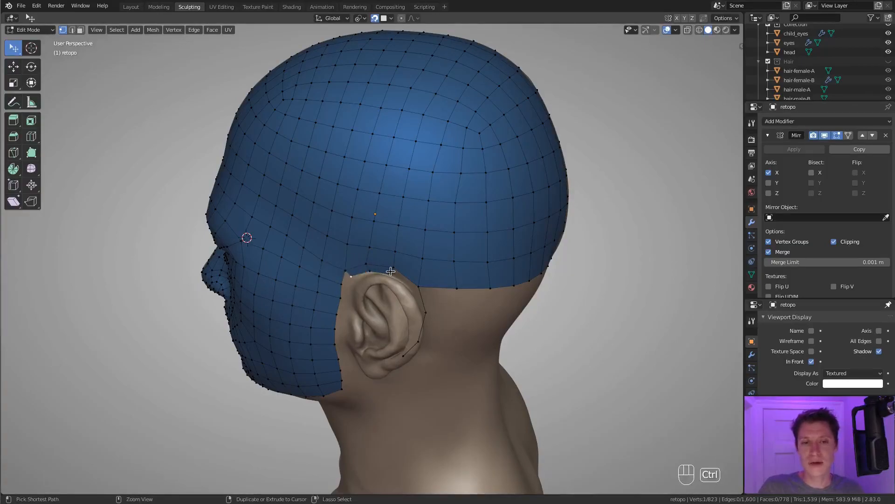
left_click(367, 265, "shift")
key("x")
left_click(421, 256)
Reposition the vertices of the chain behind the ear so it follows the crease where ear and head meet.
middle_click_drag(441, 269, 371, 285)
key("g")
left_click(380, 265)
key("g")
left_click(376, 257)
key("g")
left_click(378, 234)
key("g")
left_click(389, 189)
key("g")
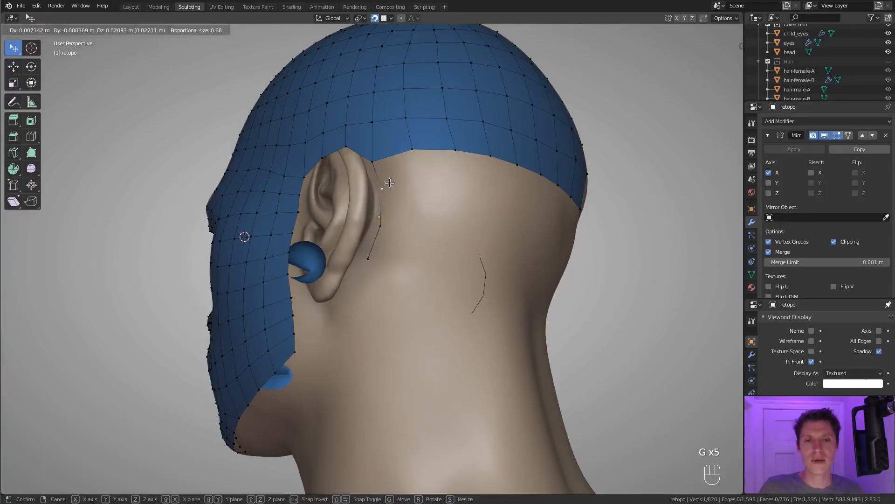
left_click(390, 186)
key("g")
left_click(351, 248)
middle_click_drag(352, 247, 383, 213, "ctrl")
key("g")
left_click(394, 191)
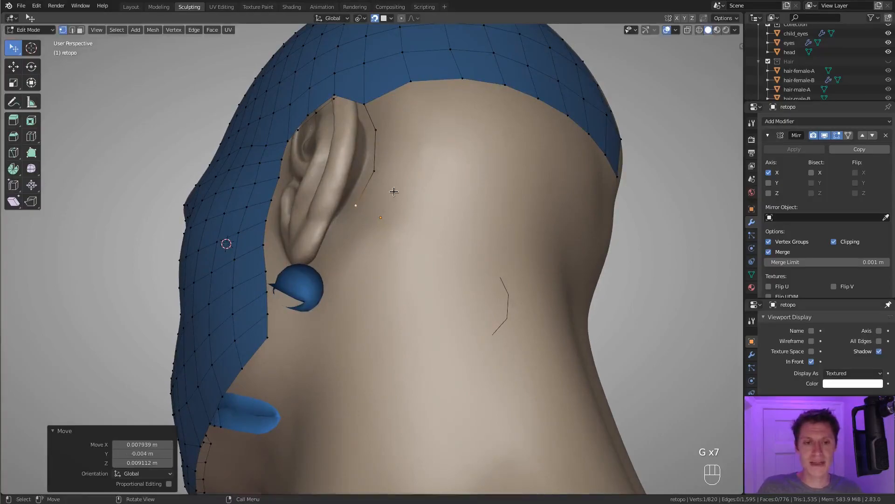
Extend the chain by one extruded vertex towards the earlobe and adjust its spacing along the crease.
key("e")
left_click(359, 223)
key("g")
left_click(375, 211)
key("g")
left_click(353, 238)
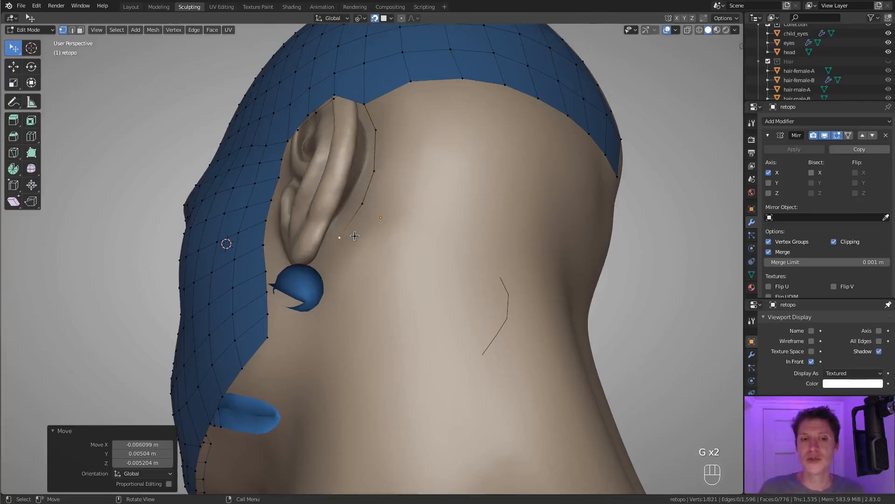
Extrude two more vertices around beneath the earlobe and connect the chain's end to the cheek's rear boundary.
middle_click_drag(354, 236, 373, 219)
key("e")
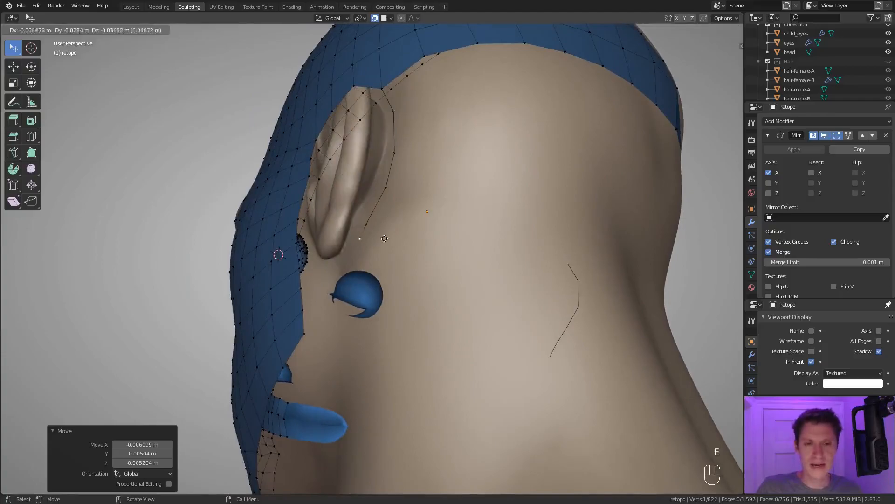
left_click(376, 254)
middle_click_drag(376, 254, 457, 232)
key("e")
left_click(418, 243)
middle_click_drag(392, 232, 412, 280)
left_click(378, 267, "shift")
key("f")
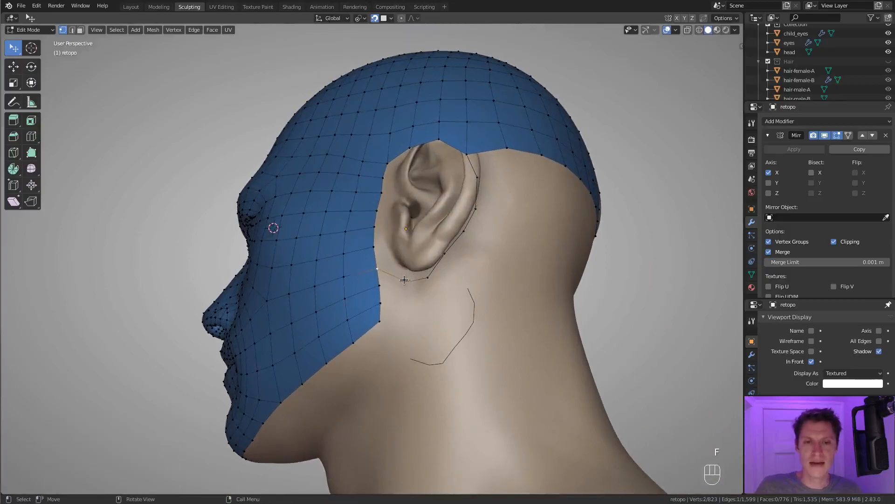
Delete the edge joining the chain under the earlobe to the cheek boundary.
mouse_move(416, 266)
middle_mouse_down()
mouse_move(425, 278)
mouse_move(416, 269)
middle_mouse_up()
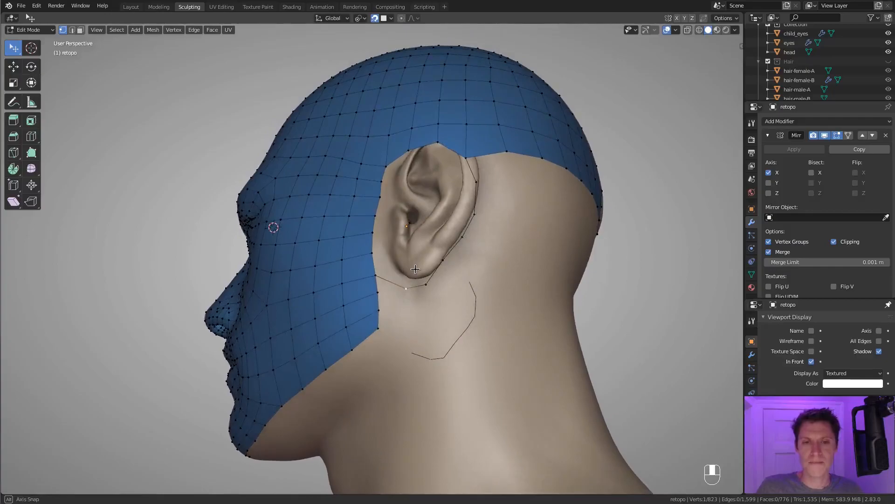
key("x")
left_click(402, 290)
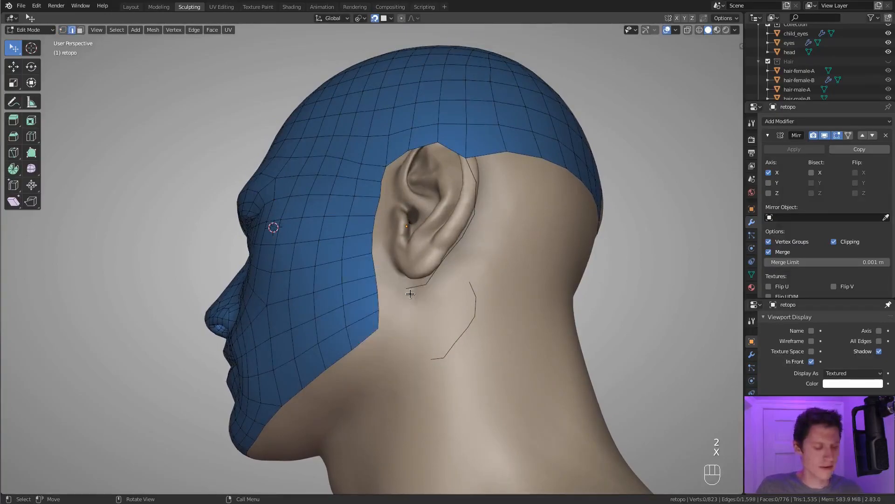
Extrude the edge under the earlobe down to the jaw corner's level and divide the new strip with a loop cut.
left_click(409, 289, "shift")
key("e")
left_click(387, 331)
key("f")
key("ctrl+r")
left_click(391, 331)
key("ctrl+r")
left_click(401, 329)
Fill the gap between the new strip under the earlobe and the cheek boundary with quads.
key("f")
key("f")
key("f")
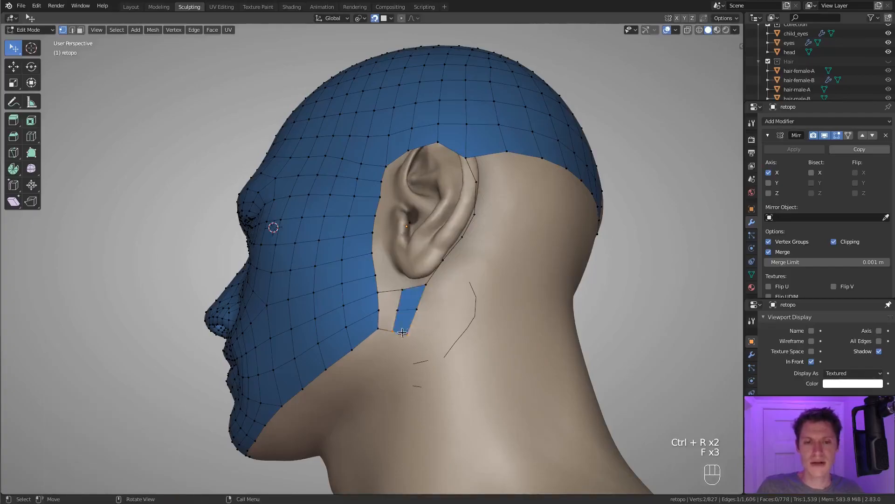
key("f")
key("f")
key("a")
key("a")
Move the boundary vertex in front of the earlobe up to round off the ear opening.
middle_click_drag(382, 312, 397, 322)
left_click(381, 306)
key("g")
left_click(423, 268)
middle_click_drag(423, 267, 426, 240, "ctrl")
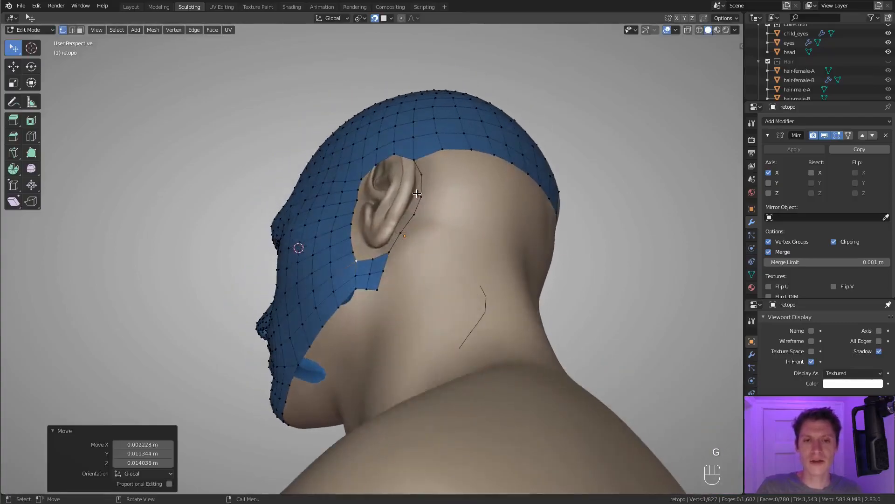
Show the Note annotation layer and draw an arrow from behind the earlobe down past the jaw corner.
middle_click_drag(419, 195, 438, 207)
middle_click_drag(444, 295, 417, 300)
scroll(464, 324, "up", 1)
left_click(422, 276)
key("d")
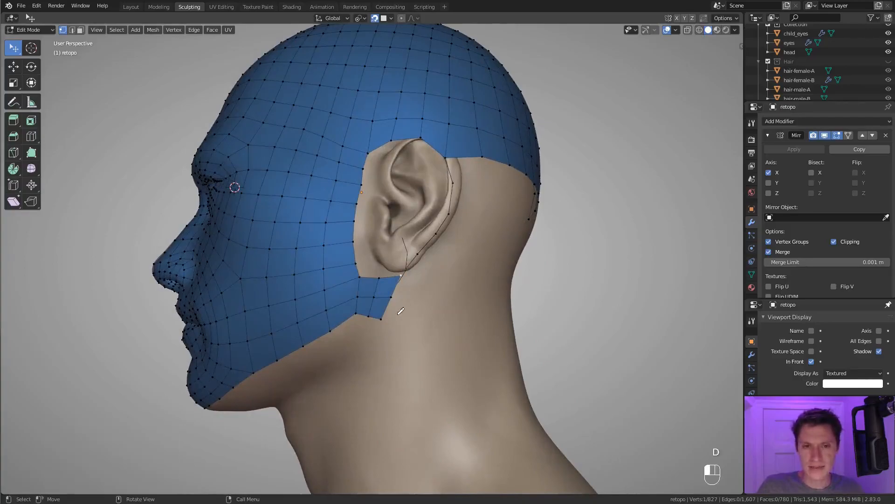
key("d")
key("n")
left_click(711, 317)
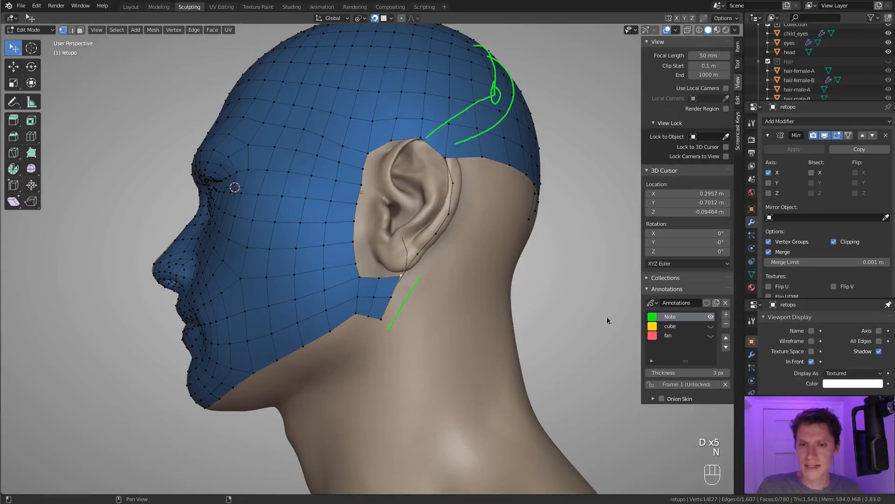
middle_click_drag(468, 279, 417, 301)
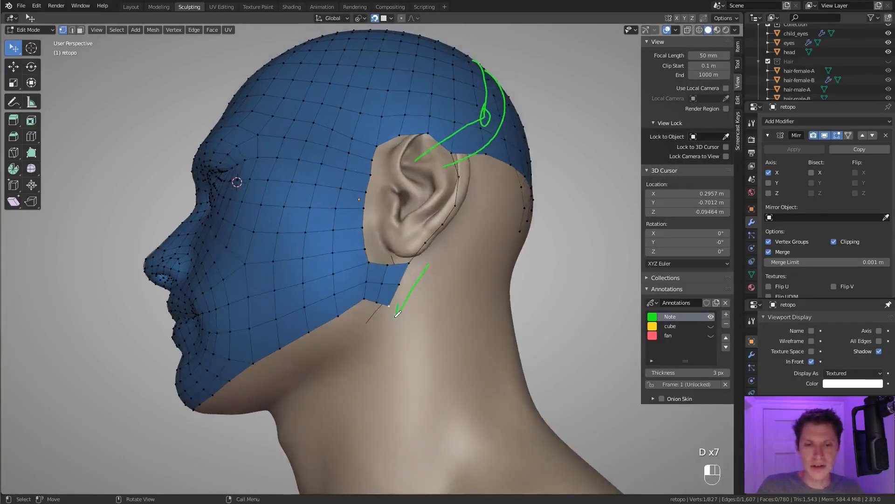
middle_click_drag(428, 349, 410, 256)
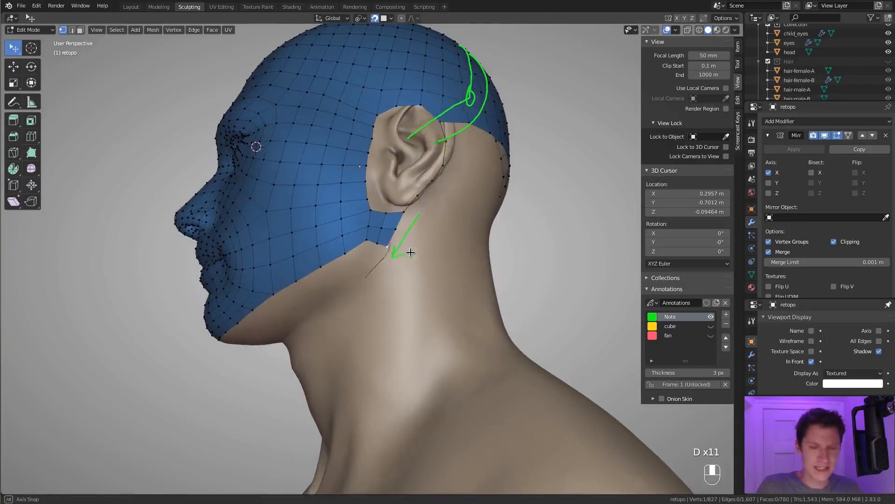
Draw two annotation lines down the side of the neck along the neck muscle and hide the Note layer.
key("d")
left_click_drag(378, 319, 365, 353)
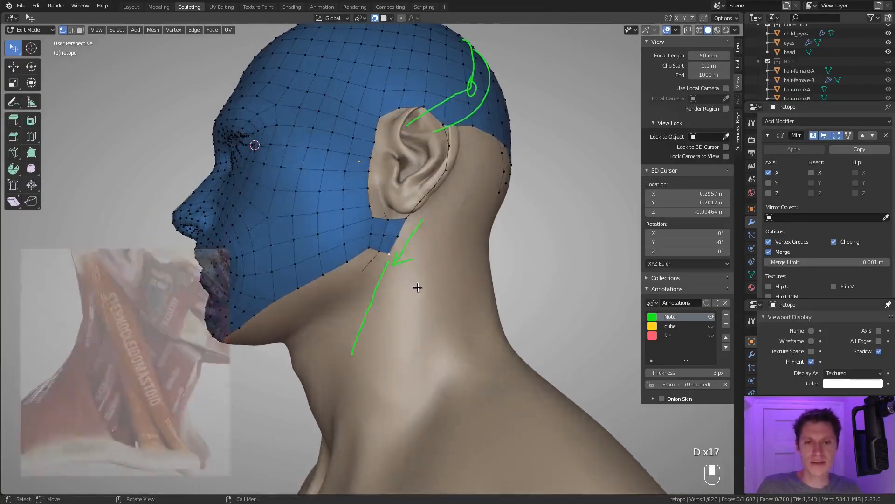
key("d")
left_click_drag(460, 244, 407, 352)
key("d")
middle_click_drag(415, 337, 457, 269)
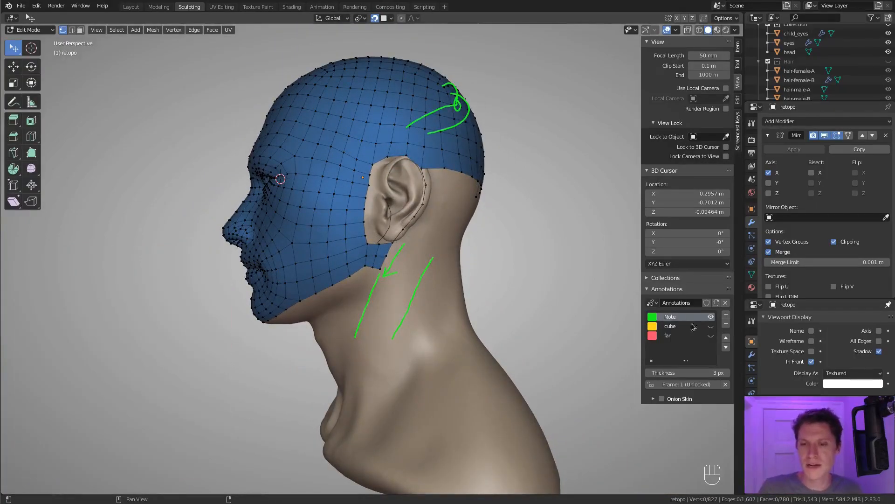
left_click(710, 317)
Try to square off the strip under the earlobe by moving its vertices back, and undo the moves.
mouse_move(466, 264)
middle_mouse_down("ctrl")
mouse_move(449, 218)
mouse_move(439, 283)
middle_mouse_up("ctrl")
middle_click_drag(440, 280, 414, 266)
left_click(363, 300)
key("g")
left_click(385, 295)
left_click(375, 281)
key("g")
left_click(386, 280)
left_click(341, 302)
key("g")
left_click(353, 300)
left_click(342, 286)
key("g")
left_click(349, 285)
key("ctrl+z")
key("ctrl+z")
key("ctrl+z")
key("ctrl+z")
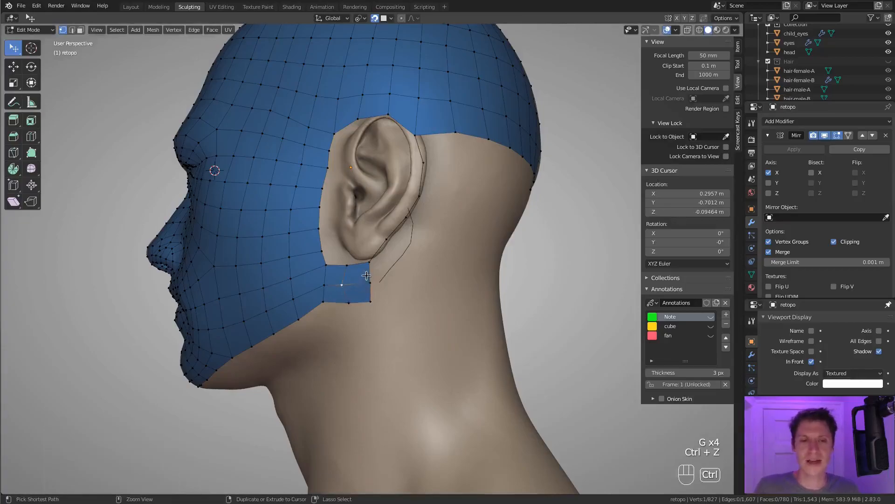
Extrude the jaw corner vertex backward around the neck to the nape and adjust its position.
middle_click_drag(404, 283, 317, 314)
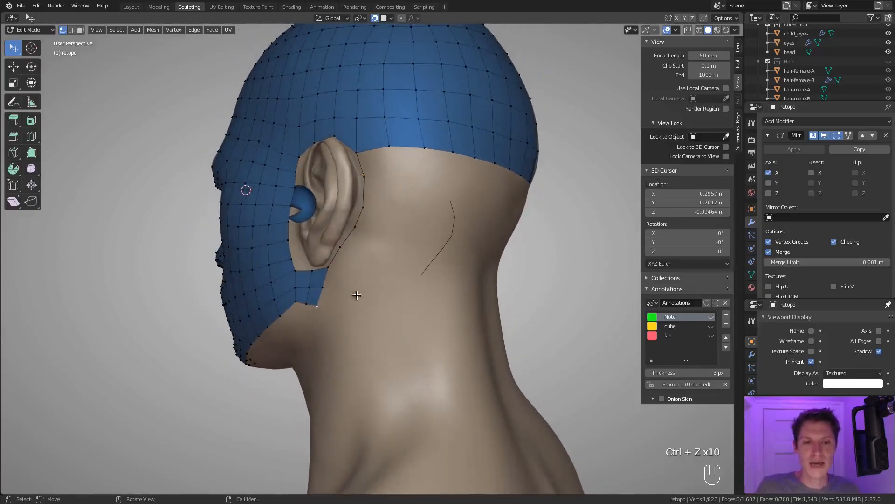
middle_click_drag(403, 298, 443, 267)
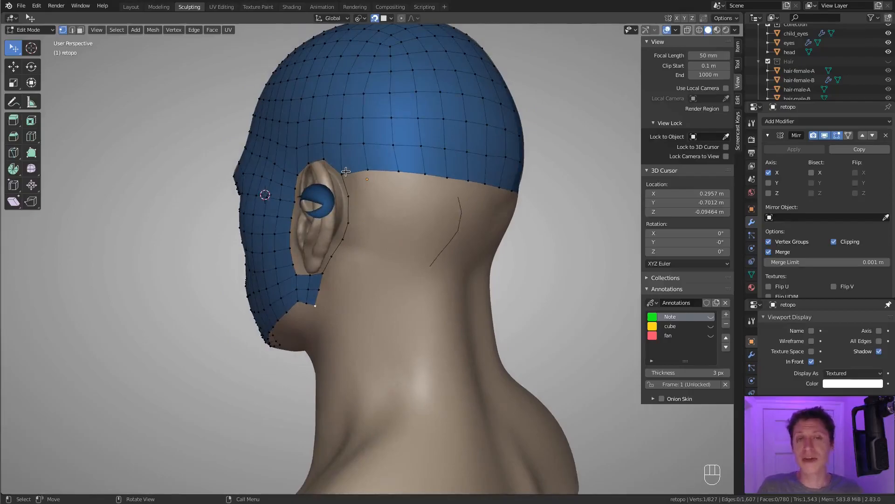
key("e")
left_click(504, 301)
middle_click_drag(506, 300, 315, 310)
key("g")
left_click(486, 307)
Split the new neck edge with one loop cut and move the added vertex onto the neck surface.
key("ctrl+r")
left_click(399, 313)
key("g")
left_click(426, 319)
key("g")
left_click(445, 295)
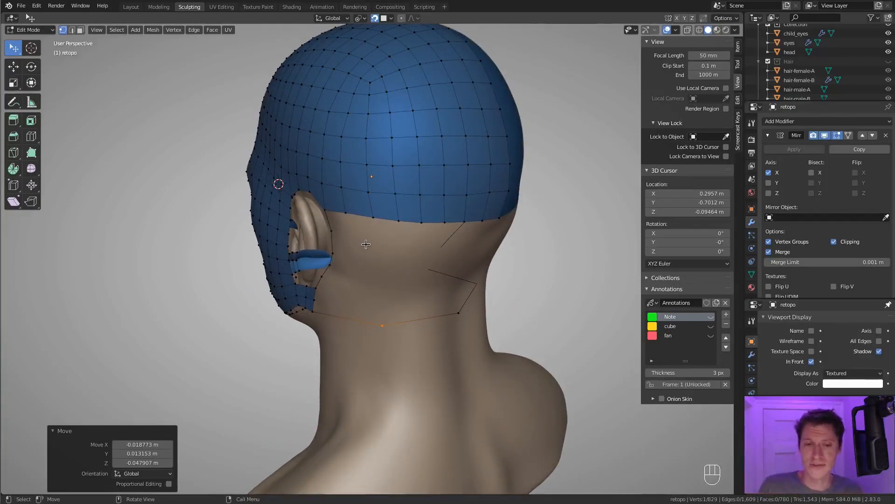
middle_click_drag(369, 281, 378, 213)
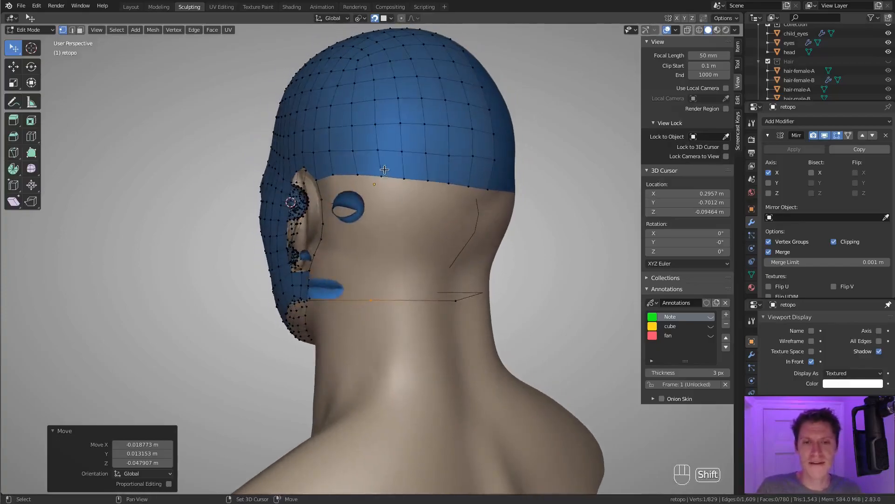
Connect the scalp's lower boundary to the neck line with vertical edges behind the ear and at the nape.
left_click(379, 210, "shift")
middle_click_drag(400, 174, 464, 169)
left_click(485, 171)
left_click(460, 281, "shift")
key("f")
middle_click_drag(427, 198, 420, 196)
Divide the neck edge between the two vertical edges with four cuts and move the new vertices onto the neck surface.
left_click(461, 160, "ctrl")
key("ctrl+r")
scroll(417, 271, "up", 2)
left_click(417, 271)
right_click(417, 270)
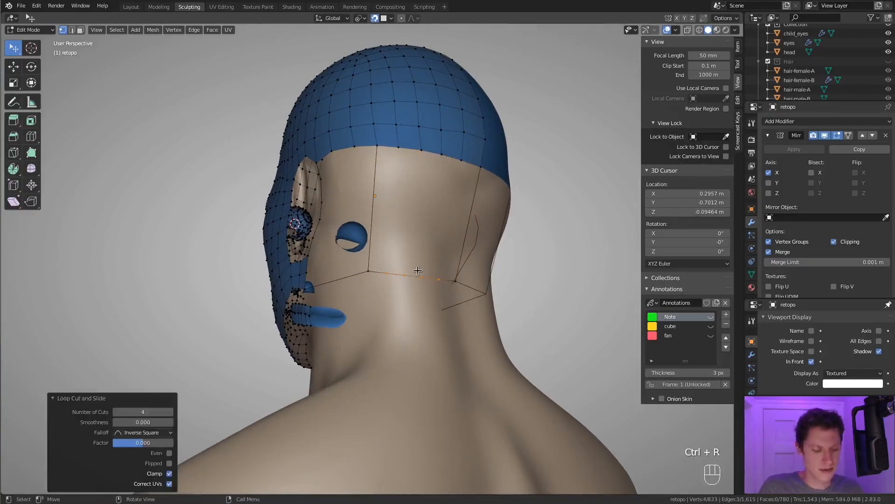
middle_click_drag(418, 270, 381, 211)
key("g")
left_click(429, 285)
Divide the neck edge between the jaw corner and the first vertical edge with two cuts and adjust the new vertices.
key("ctrl+r")
scroll(384, 313, "up", 1)
left_click(384, 314)
right_click(384, 313)
key("g")
left_click(389, 303)
Fill the area between the scalp boundary and the neck line behind the ear with a row of tall quads.
key("f")
key("f")
key("f")
key("f")
key("f")
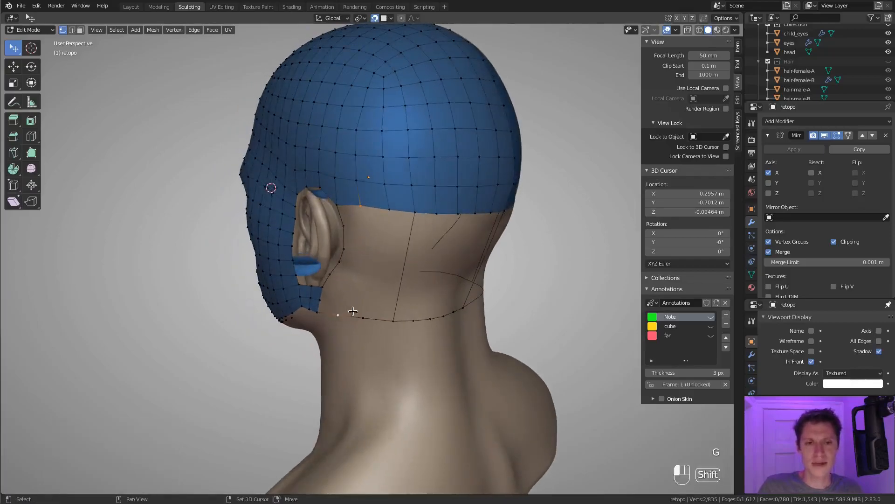
middle_click_drag(460, 236, 374, 188)
key("f")
key("f")
key("f")
key("f")
key("f")
key("f")
Add six horizontal loop cuts across the tall quads to match the boundary vertices behind the ear.
left_click(338, 279, "ctrl")
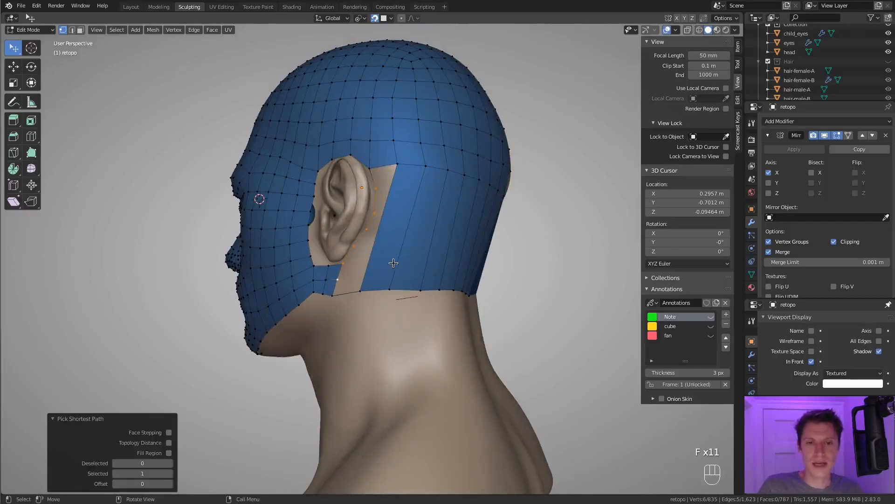
middle_click_drag(448, 263, 373, 266)
key("ctrl+r")
scroll(440, 244, "up", 4)
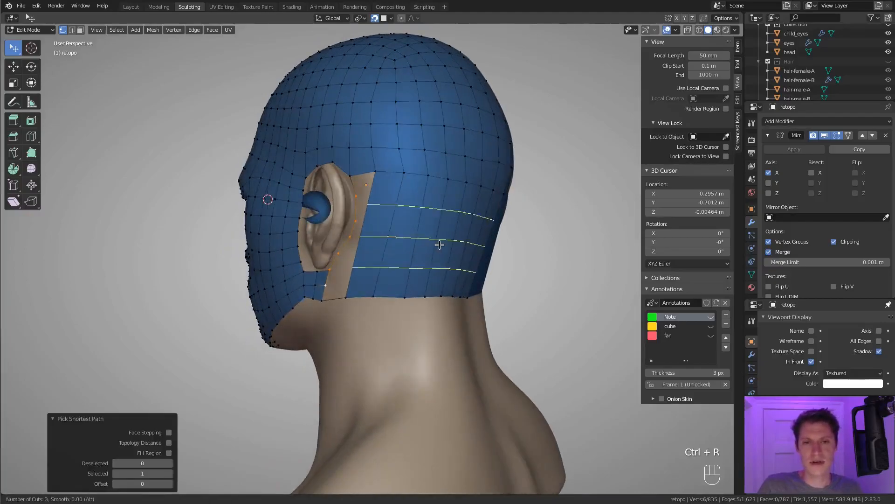
scroll(440, 244, "up", 1)
left_click(440, 244)
right_click(439, 244)
Switch to orthographic view and snap the new loops onto the back of the head.
middle_click_drag(494, 274, 434, 274)
scroll(393, 240, "down", 2)
mouse_move(411, 233)
middle_mouse_down()
mouse_move(426, 226)
mouse_move(401, 234)
middle_mouse_up()
key("KP_5")
scroll(401, 234, "up", 2)
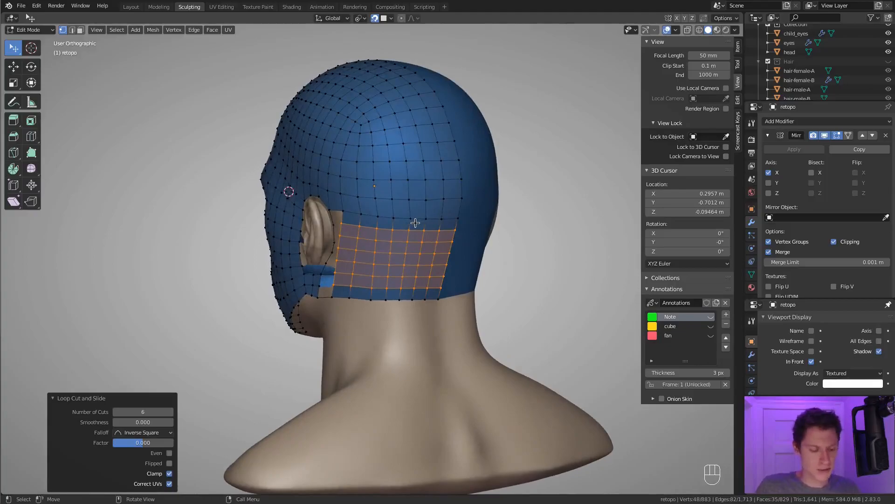
key("g")
left_click(426, 218)
Adjust the vertices along the grid's front boundary so it follows the curve behind the ear.
middle_click_drag(427, 218, 371, 269)
left_click(371, 269)
key("g")
left_click(394, 217)
key("g")
left_click(394, 217)
key("g")
left_click(394, 217)
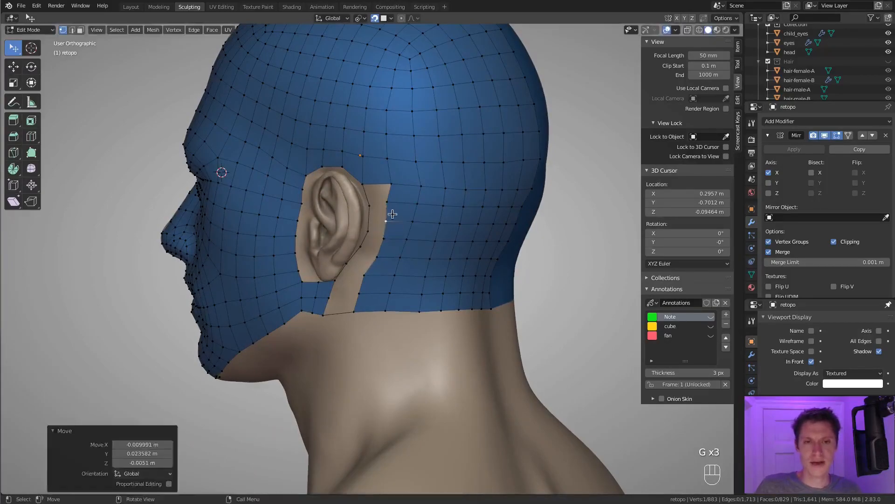
key("ctrl+z")
key("ctrl+z")
key("ctrl+z")
Fill the gap between the ear boundary and the back-of-head grid with quads down to the jaw corner.
key("f")
key("f")
key("f")
key("f")
key("f")
key("f")
key("f")
key("f")
key("f")
key("f")
key("f")
key("f")
key("f")
Return to perspective view, mark the slanted edges behind the ear on the Note annotation layer, and delete that layer.
middle_click_drag(343, 335, 409, 246, "ctrl")
key("a")
key("a")
key("a")
key("KP_5")
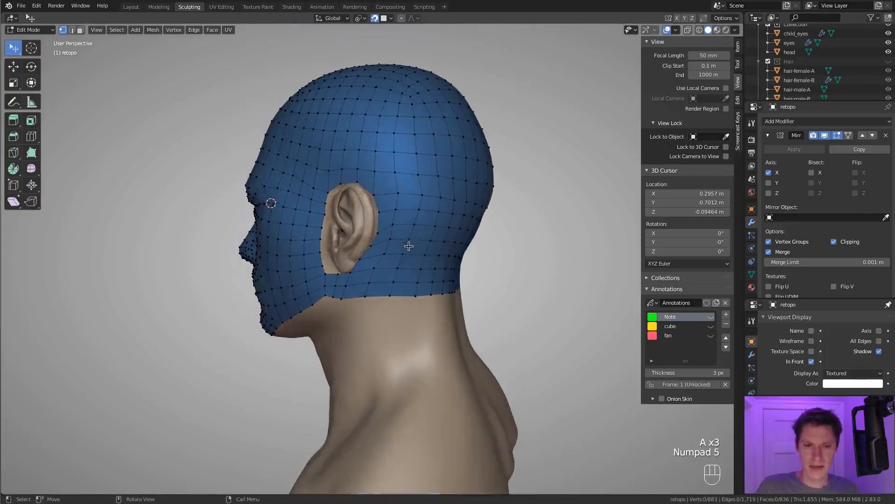
scroll(419, 223, "up", 2)
left_click(421, 224)
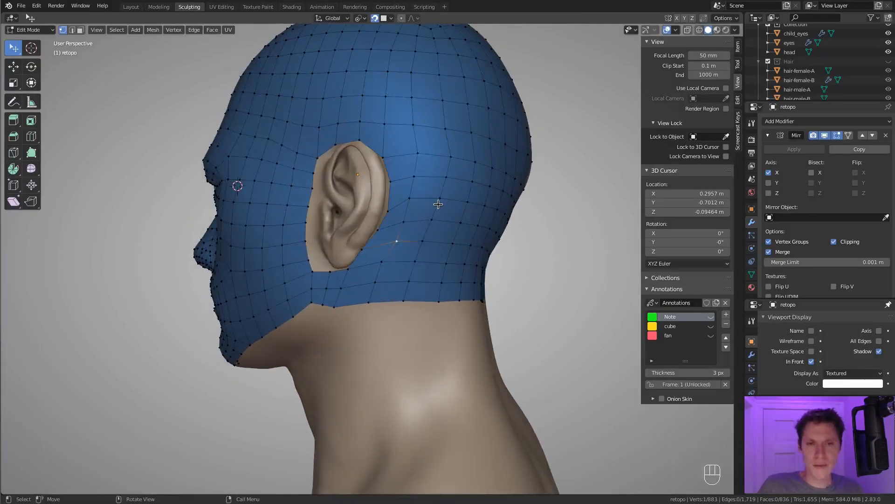
left_click(711, 318)
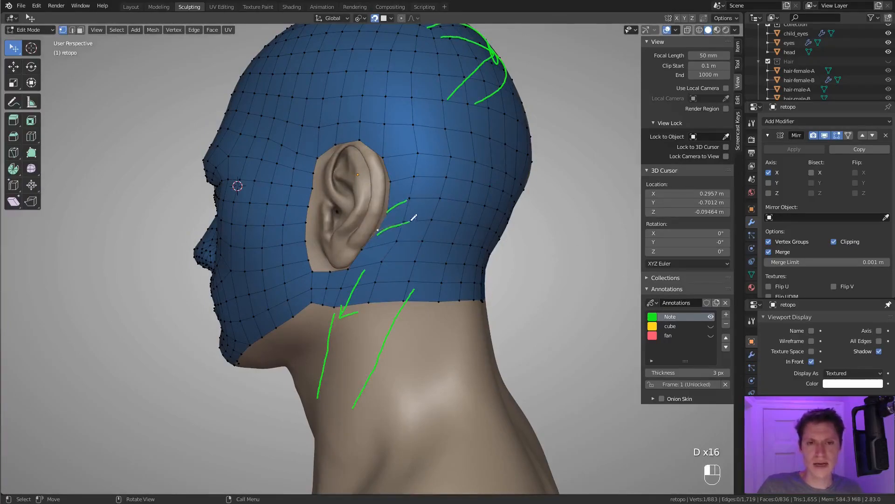
key("d")
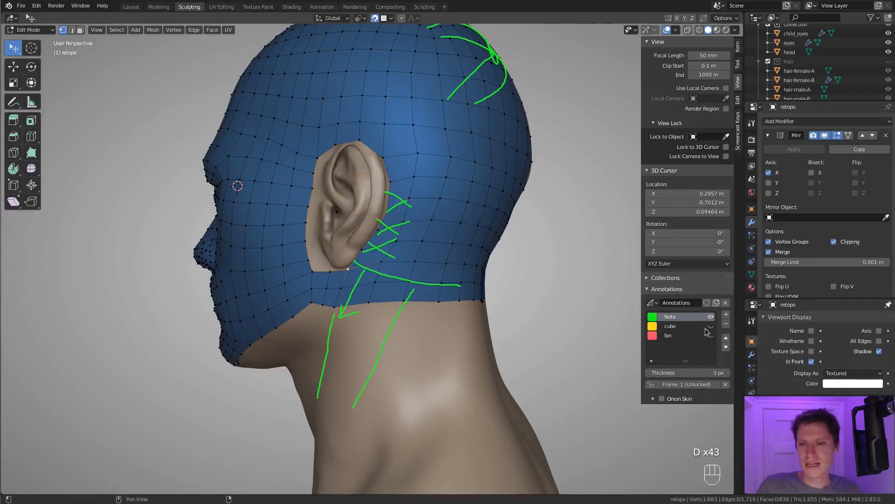
left_click(727, 325)
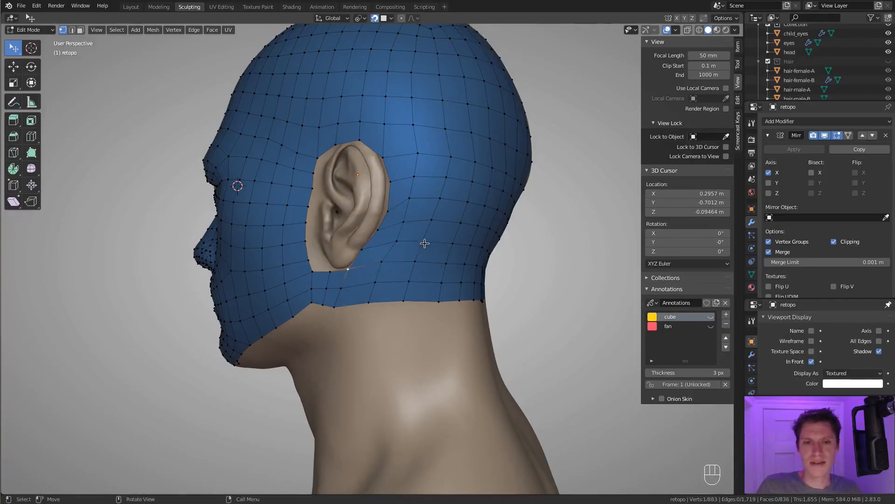
Undo the quads that fill the gap behind the ear.
middle_click_drag(413, 268, 448, 256)
key("ctrl+z")
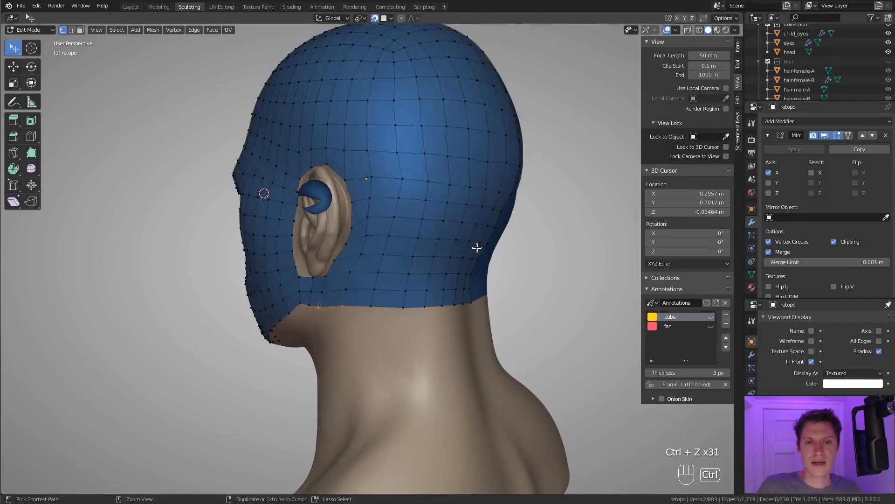
key("ctrl+z")
key("ctrl+z")
key("ctrl+z")
key("ctrl+z")
key("ctrl+z")
key("ctrl+z")
key("ctrl+z")
key("ctrl+z")
key("ctrl+z")
key("ctrl+z")
key("ctrl+z")
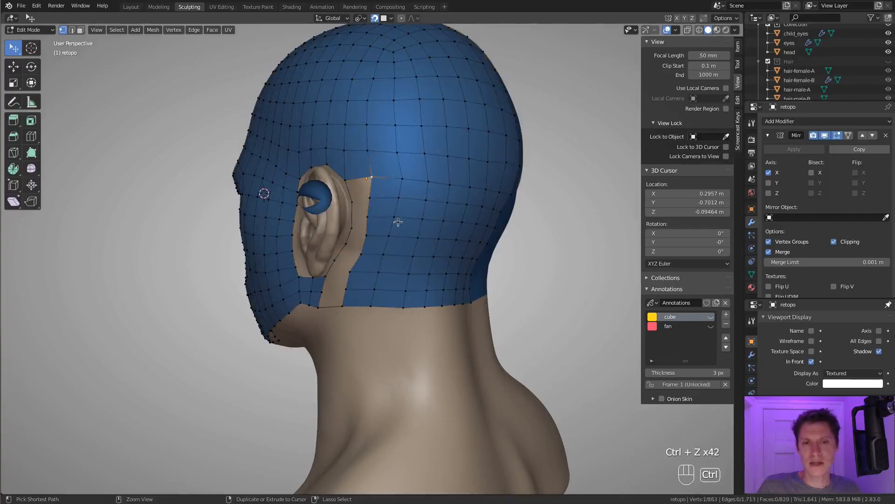
key("ctrl+z")
key("ctrl+z")
key("ctrl+z")
key("ctrl+z")
key("ctrl+z")
key("ctrl+z")
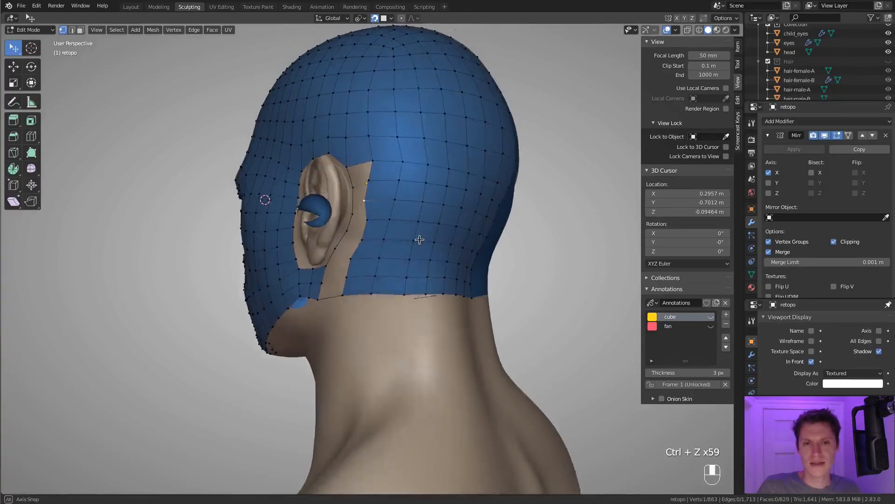
Dissolve the six horizontal edge loops across the back of the head.
key("2")
left_click(406, 192, "alt+shift")
left_click(404, 212, "alt+shift")
left_click(390, 263, "alt+shift")
left_click(415, 282, "alt+shift")
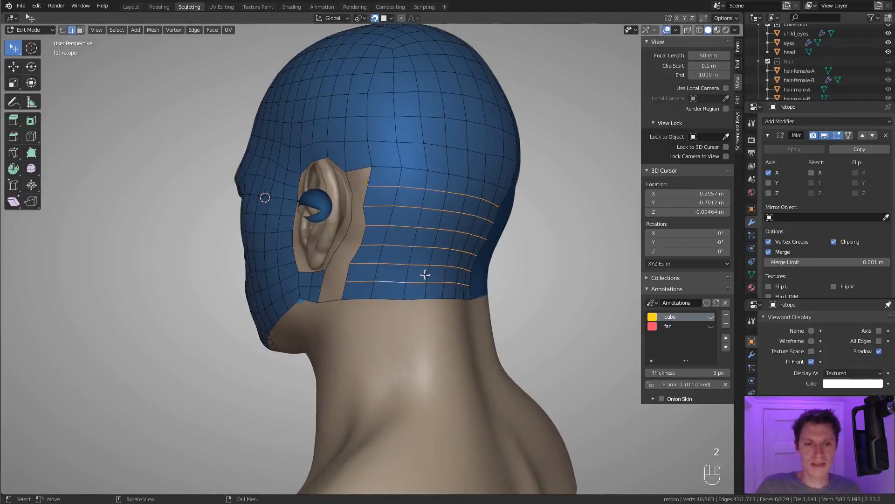
key("ctrl+x")
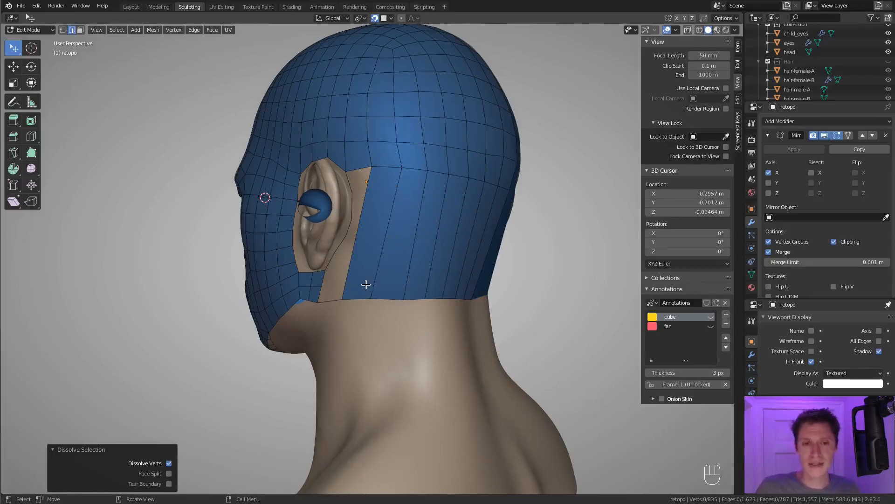
Delete the edge joining the jaw corner to the neck line and connect the neck line's front vertex to the vertex above the jaw corner.
key("1")
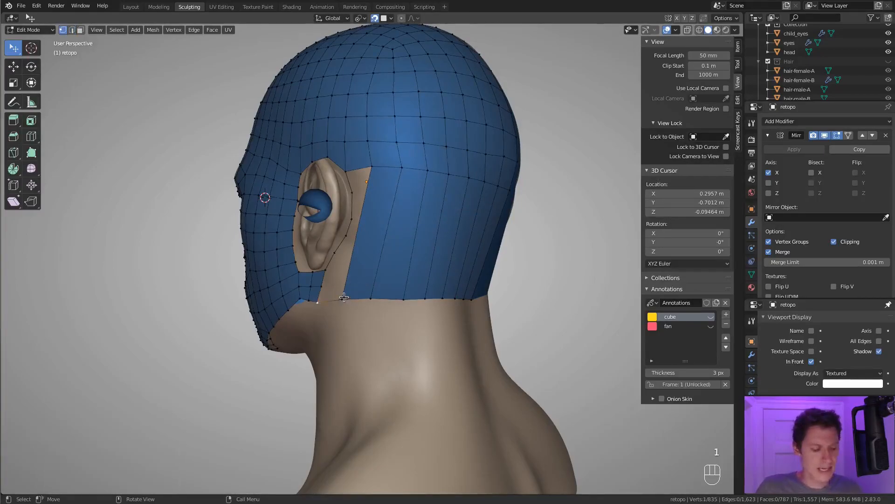
key("x")
left_click(352, 292)
left_click(343, 298)
left_click(323, 286, "shift")
key("f")
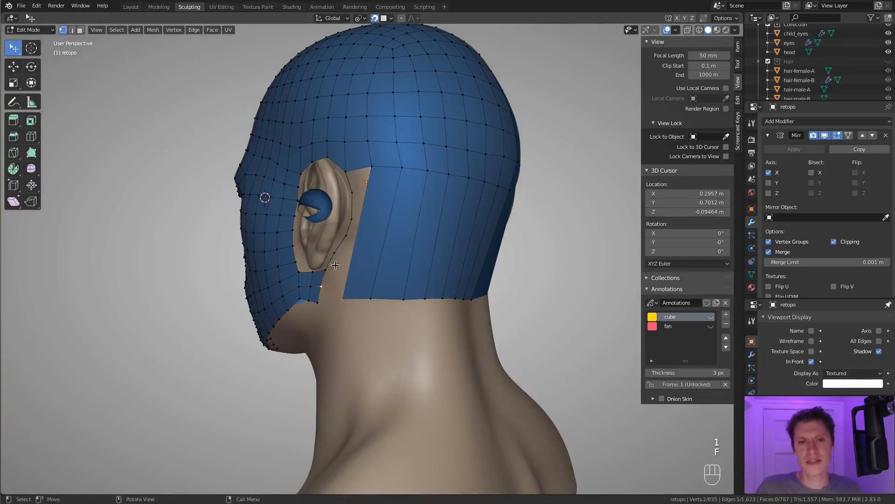
Add five evenly spaced loop cuts across the back of the head and snap the new vertices to the head surface.
left_click(353, 193, "ctrl")
key("ctrl+r")
scroll(400, 214, "up", 4)
left_click(401, 214)
right_click(401, 214)
mouse_move(401, 214)
middle_mouse_down()
mouse_move(448, 195)
mouse_move(417, 232)
mouse_move(414, 222)
middle_mouse_up()
key("KP_5")
key("g")
left_click(413, 222)
key("KP_5")
Fill the gap between the ear boundary and the back-of-head strips with quads down to the neck line, and clear the selection.
middle_click_drag(303, 224, 359, 235)
middle_click_drag(364, 245, 414, 223, "ctrl")
left_click(371, 197)
left_click(351, 198, "shift")
key("f")
key("f")
key("f")
key("f")
key("f")
key("ctrl+z")
key("f")
key("a")
key("a")
key("a")
key("c")
scroll(418, 178, "up", 3)
right_click(418, 179)
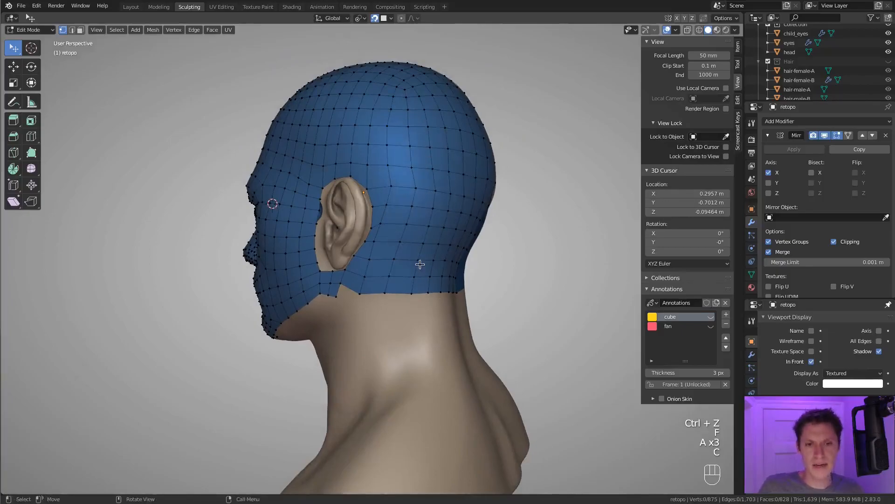
Reposition three vertices along the neck line and one on the centre line at the back of the head for more even spacing.
left_click(357, 295)
key("g")
left_click(390, 276)
left_click(386, 291)
key("g")
left_click(397, 285)
left_click(411, 294)
key("g")
left_click(412, 294)
mouse_move(443, 292)
middle_mouse_down()
mouse_move(392, 290)
mouse_move(409, 296)
mouse_move(421, 201)
mouse_move(406, 197)
middle_mouse_up()
key("g")
left_click(415, 194)
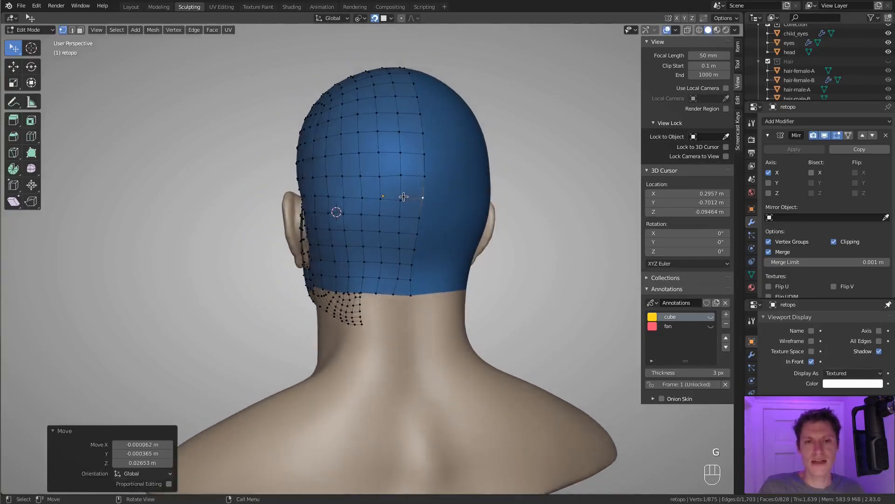
key("a")
key("a")
key("a")
Circle-select the vertices on the back of the head, apply Smooth Vertices ten times, and snap them back to the head surface.
key("c")
scroll(378, 189, "up", 2)
mouse_move(369, 189)
left_mouse_down()
mouse_move(367, 256)
mouse_move(376, 259)
mouse_move(379, 213)
left_mouse_up()
right_click(379, 213)
left_click(174, 29)
left_click(196, 137)
key("shift+r")
key("shift+r")
key("shift+r")
key("shift+r")
key("shift+r")
key("shift+r")
key("shift+r")
key("shift+r")
key("shift+r")
key("g")
left_click(343, 182)
Circle-select the patch of vertices behind the ear, from above ear level down to just above the neck line.
middle_click_drag(343, 182, 430, 183)
key("a")
key("alt+a")
key("c")
mouse_move(413, 184)
left_mouse_down()
mouse_move(383, 270)
mouse_move(439, 174)
mouse_move(429, 263)
left_mouse_up()
right_click(430, 254)
mouse_move(435, 196)
middle_mouse_down()
mouse_move(401, 192)
mouse_move(445, 186)
mouse_move(403, 206)
mouse_move(413, 205)
mouse_move(401, 201)
mouse_move(436, 198)
middle_mouse_up()
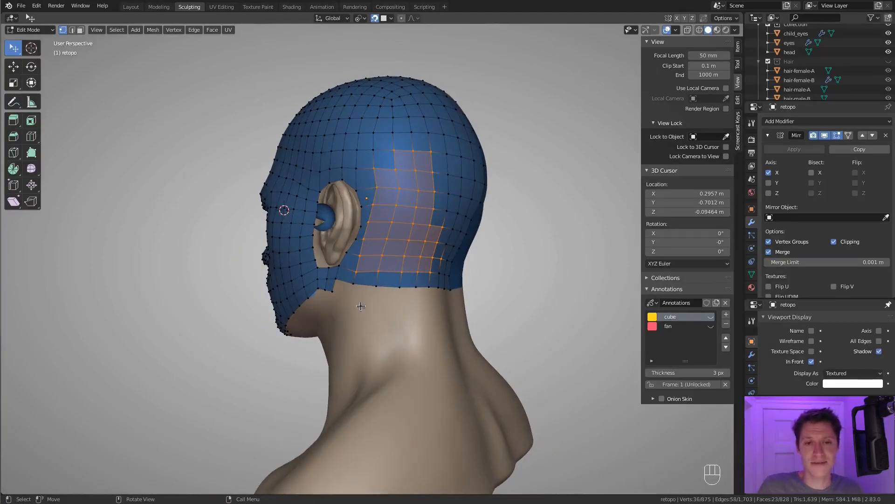
left_click(353, 284)
left_click(339, 266, "shift")
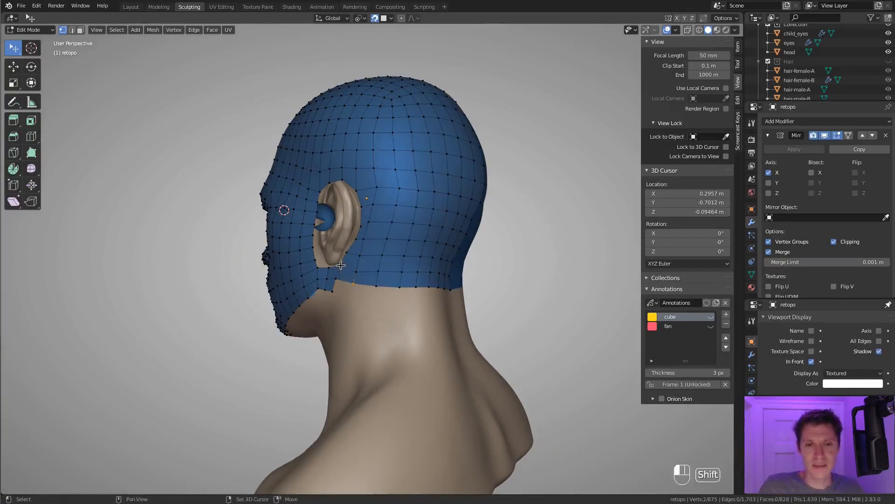
key("ctrl+z")
key("ctrl+z")
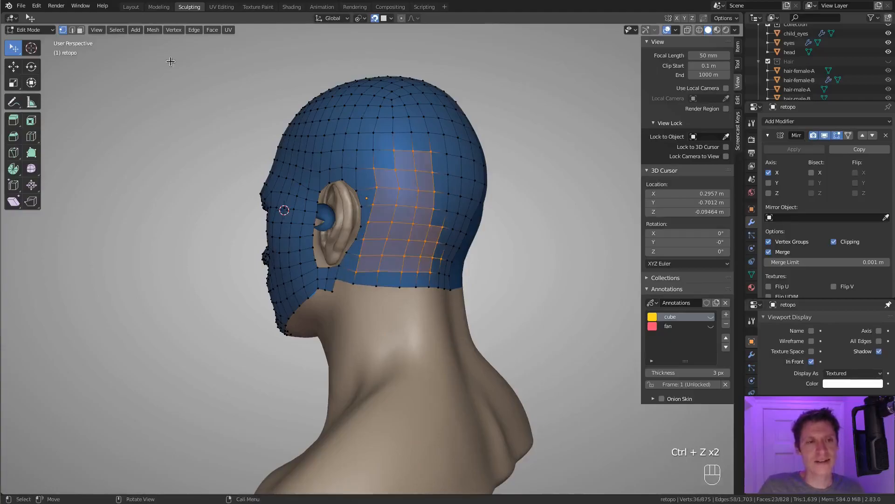
Apply Smooth Vertices six times to the selected patch behind the ear, snap it to the head surface, and clear the selection.
left_click(183, 30)
left_click(206, 139)
key("shift+r")
key("shift+r")
key("shift+r")
key("shift+r")
key("shift+r")
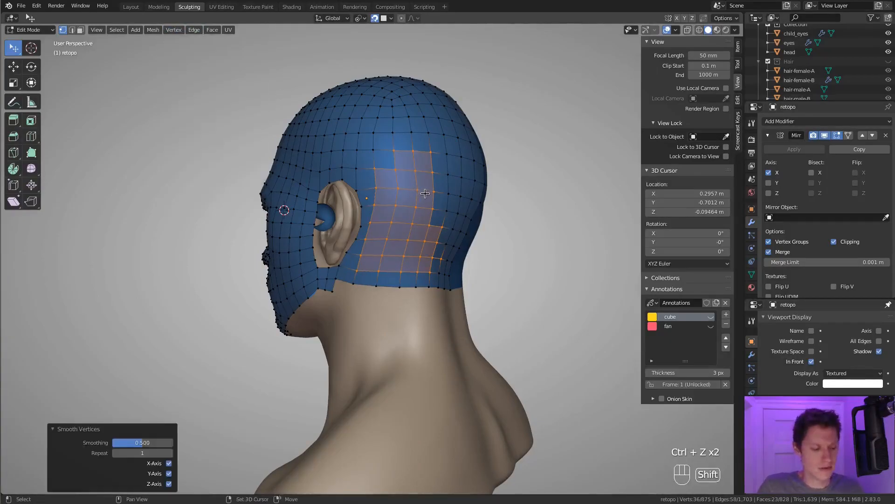
key("g")
left_click(437, 196)
middle_click_drag(437, 196, 414, 192)
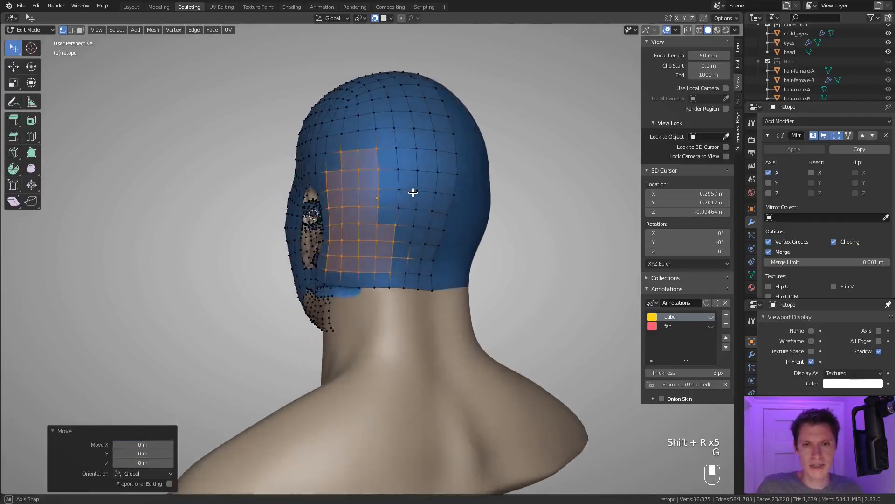
key("a")
key("a")
key("a")
Nudge three individual vertices behind the ear to even out the quad spacing, and clear the selection.
middle_click_drag(444, 236, 413, 206, "ctrl")
left_click(410, 207)
key("g")
left_click(421, 160)
left_click(413, 206)
key("g")
left_click(433, 199)
left_click(386, 229)
key("g")
left_click(400, 217)
key("s")
right_click(450, 244)
key("a")
key("a")
key("a")
Move the short vertical edge above and behind the ear about 0.01 m toward the back of the head.
middle_click_drag(453, 240, 467, 196, "ctrl")
middle_click_drag(466, 196, 452, 232, "ctrl")
left_click(398, 161)
key("g")
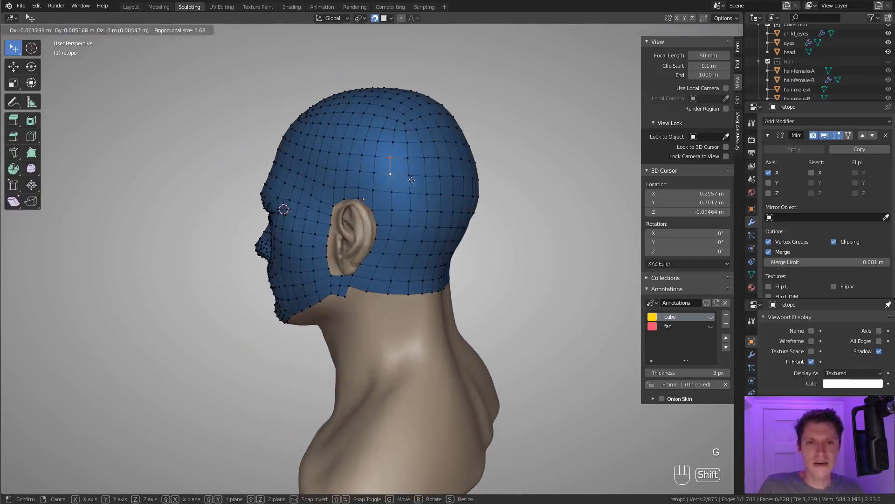
left_click(419, 168)
Reposition the vertex just above the front of the ear to even the surrounding quads, and clear the selection.
middle_click_drag(423, 168, 398, 245)
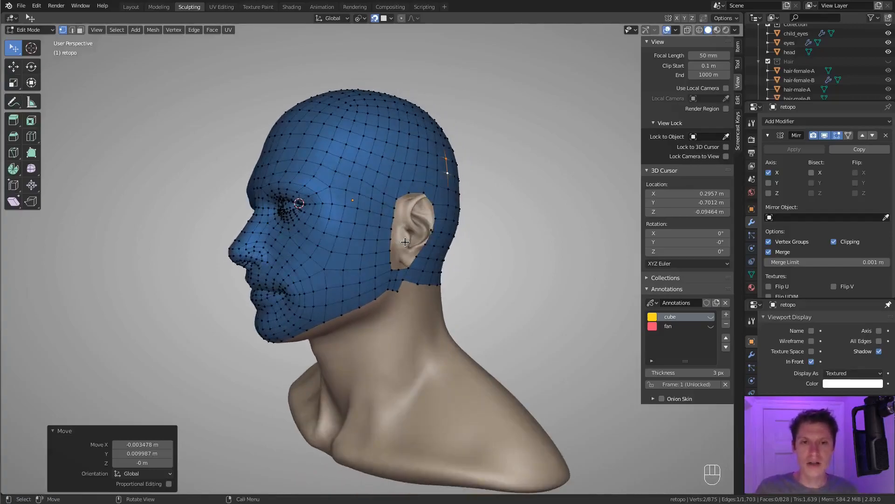
middle_click_drag(459, 195, 453, 195)
middle_click_drag(453, 195, 472, 112, "ctrl")
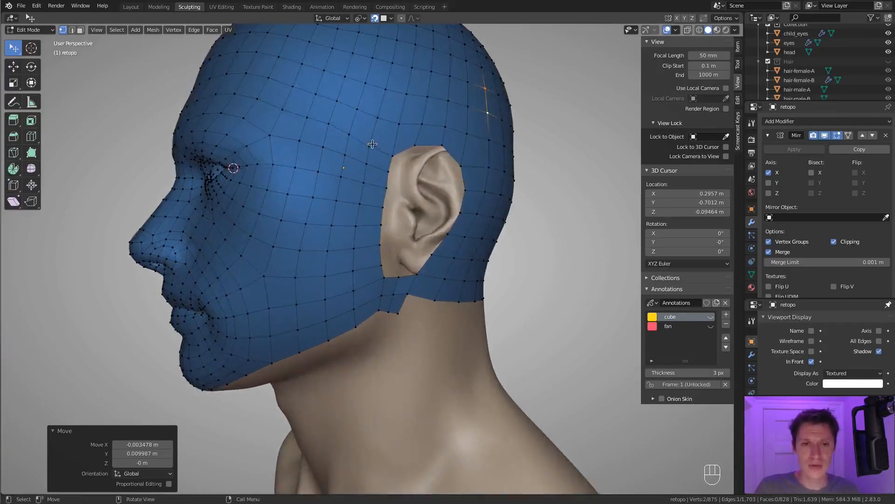
left_click(372, 144)
key("g")
left_click(419, 99)
key("a")
key("a")
key("a")
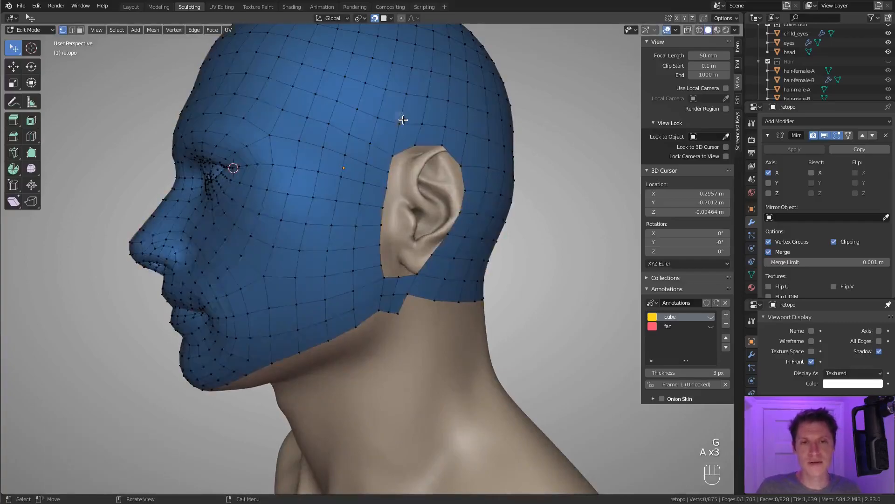
scroll(432, 149, "down", 5)
middle_click_drag(433, 174, 422, 159)
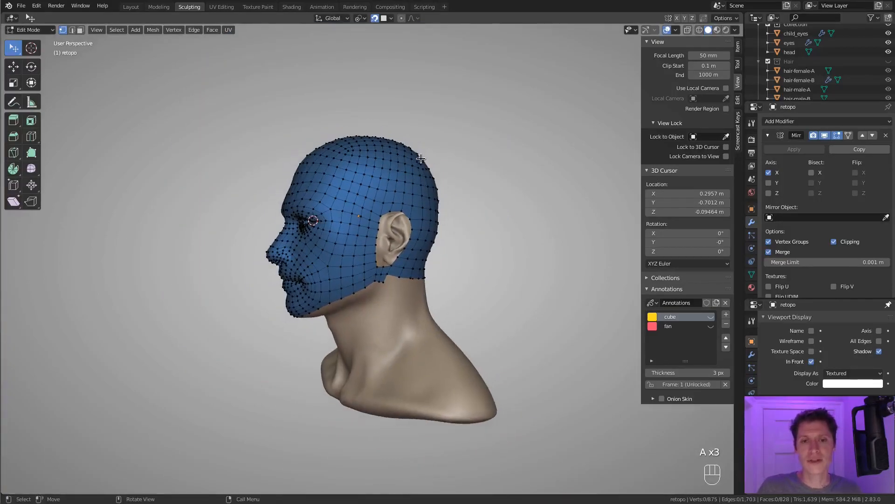